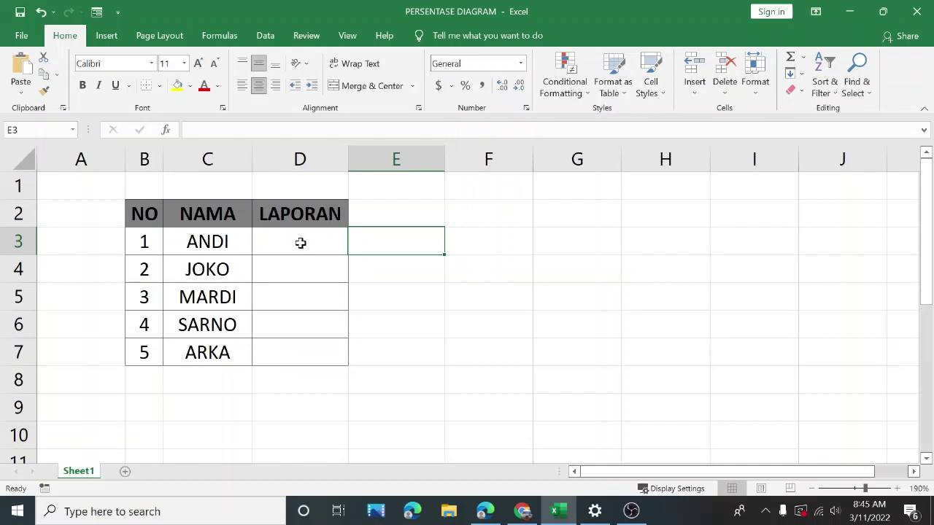
- Look over the LAPORAN cells D3:D7, the names in column C and the empty area F1:G8
{"action": "left_click", "coordinate": [301, 241]}
{"action": "left_click", "coordinate": [300, 268]}
{"action": "left_click", "coordinate": [298, 296]}
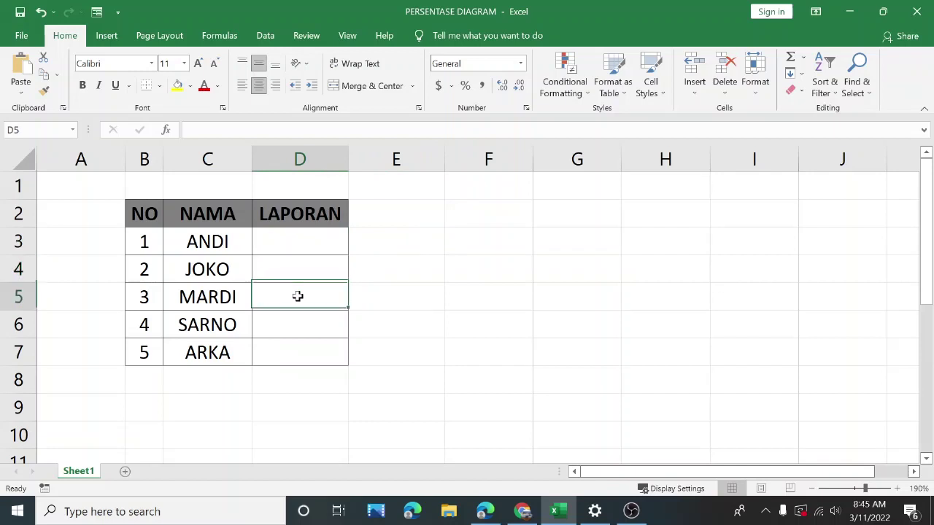
{"action": "left_click", "coordinate": [296, 324]}
{"action": "left_click", "coordinate": [288, 343]}
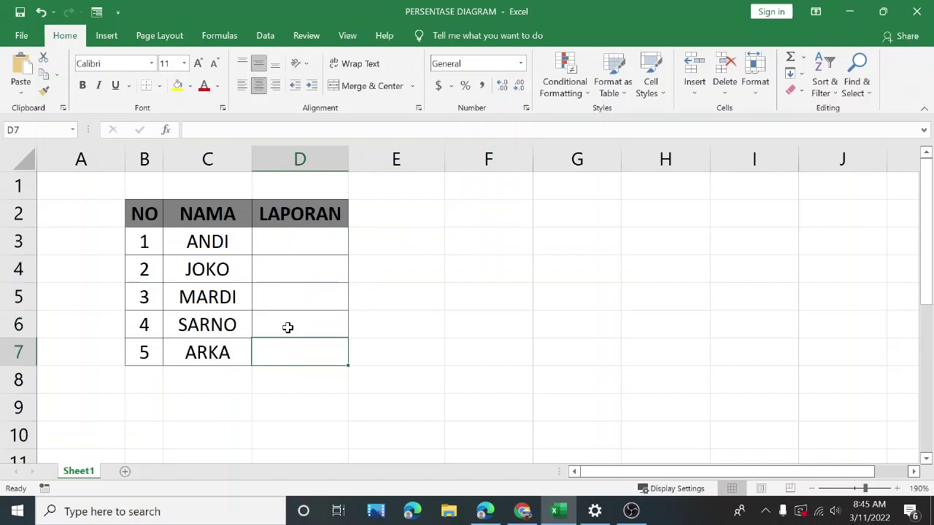
{"action": "left_click", "coordinate": [310, 247]}
{"action": "left_click_drag", "start_coordinate": [216, 242], "coordinate": [209, 348]}
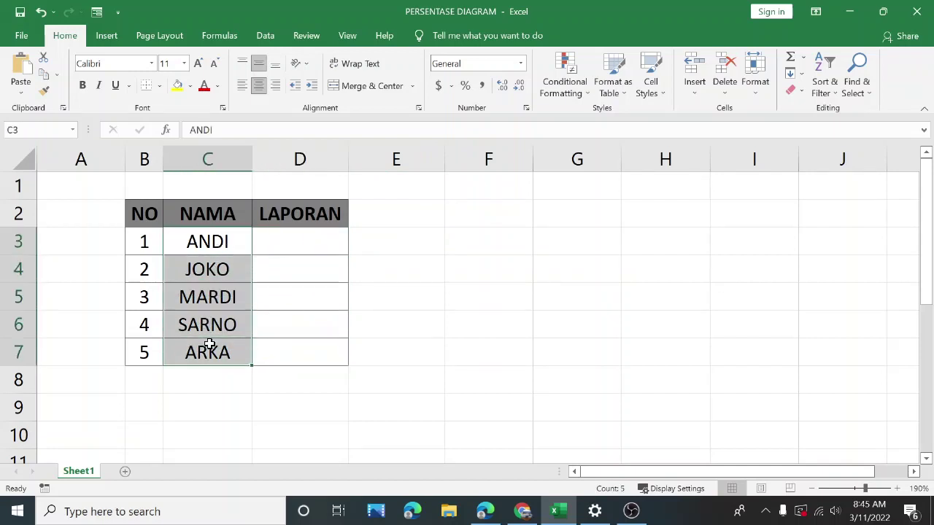
{"action": "left_click", "coordinate": [293, 245]}
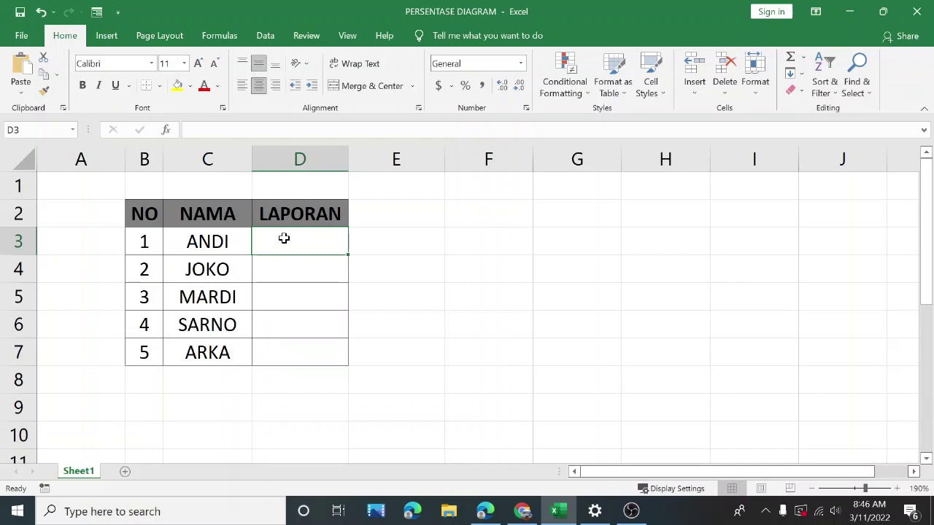
{"action": "left_click", "coordinate": [493, 189]}
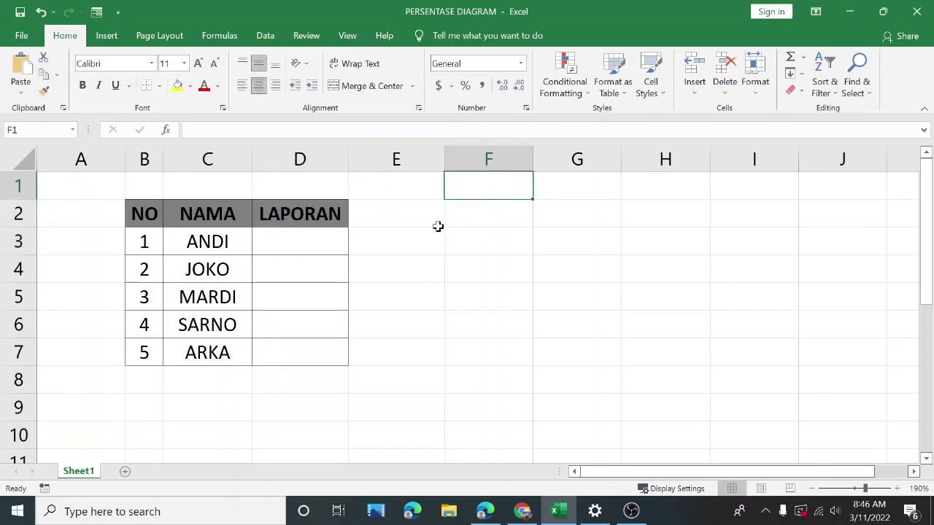
{"action": "left_click_drag", "start_coordinate": [467, 215], "coordinate": [584, 387]}
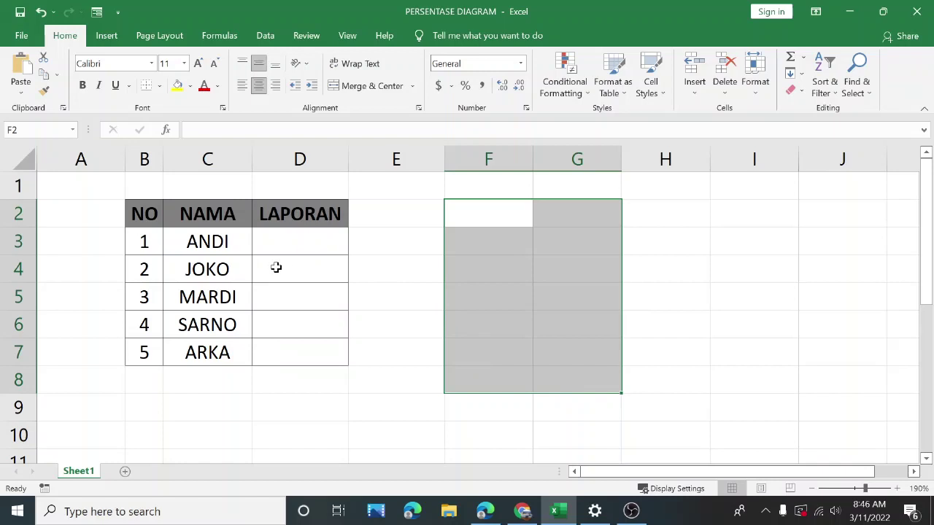
{"action": "left_click", "coordinate": [288, 241]}
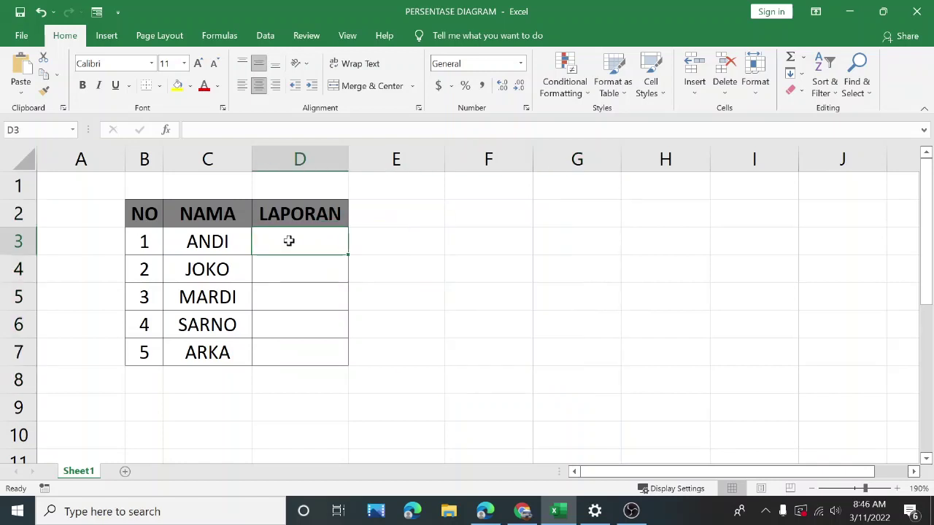
{"action": "left_click", "coordinate": [209, 243]}
{"action": "left_click", "coordinate": [303, 245]}
- Review the table by selecting rows B3:D7, names ANDI to MARDI, and cells D3:D5
{"action": "mouse_move", "coordinate": [149, 244]}
{"action": "left_mouse_down"}
{"action": "mouse_move", "coordinate": [283, 295]}
{"action": "mouse_move", "coordinate": [285, 362]}
{"action": "left_mouse_up"}
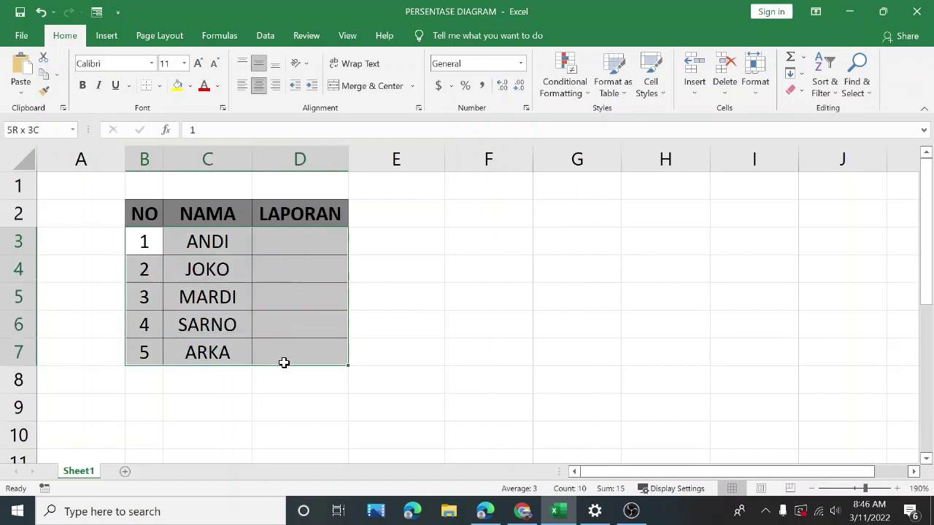
{"action": "left_click", "coordinate": [232, 241]}
{"action": "left_click_drag", "start_coordinate": [232, 241], "coordinate": [225, 269]}
{"action": "left_click", "coordinate": [230, 269]}
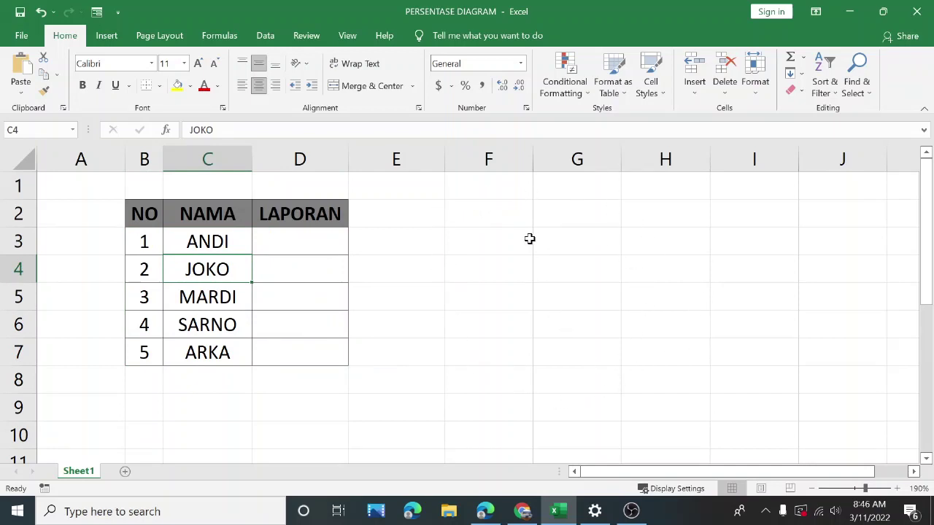
{"action": "left_click", "coordinate": [188, 298]}
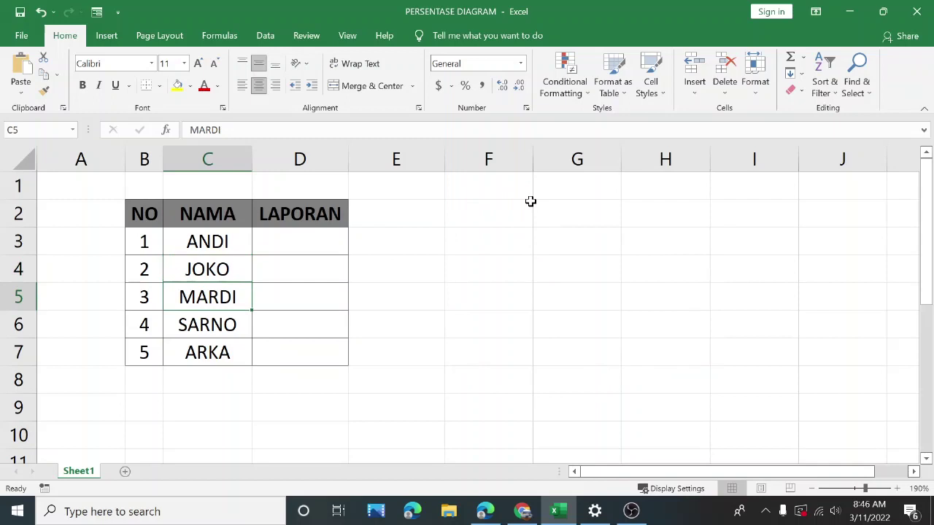
{"action": "left_click_drag", "start_coordinate": [234, 241], "coordinate": [309, 343]}
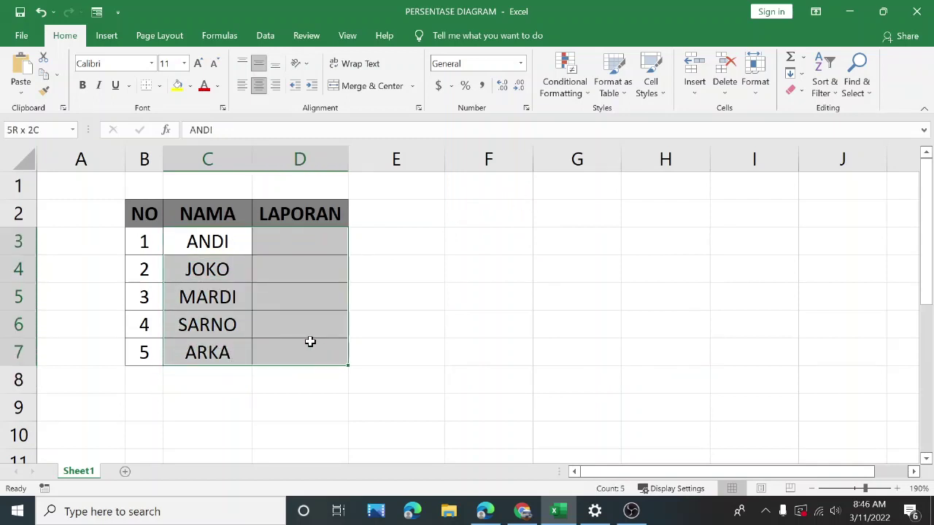
{"action": "left_click", "coordinate": [491, 211]}
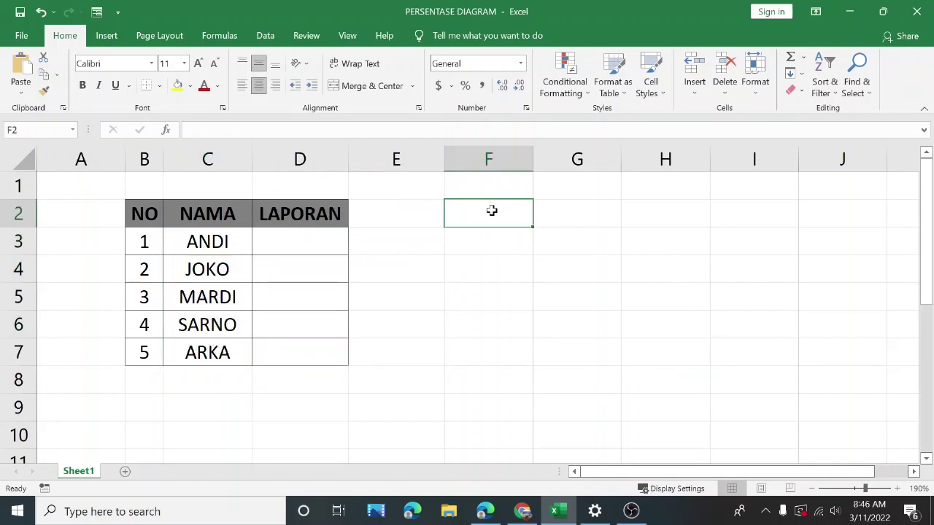
{"action": "left_click_drag", "start_coordinate": [135, 233], "coordinate": [274, 342]}
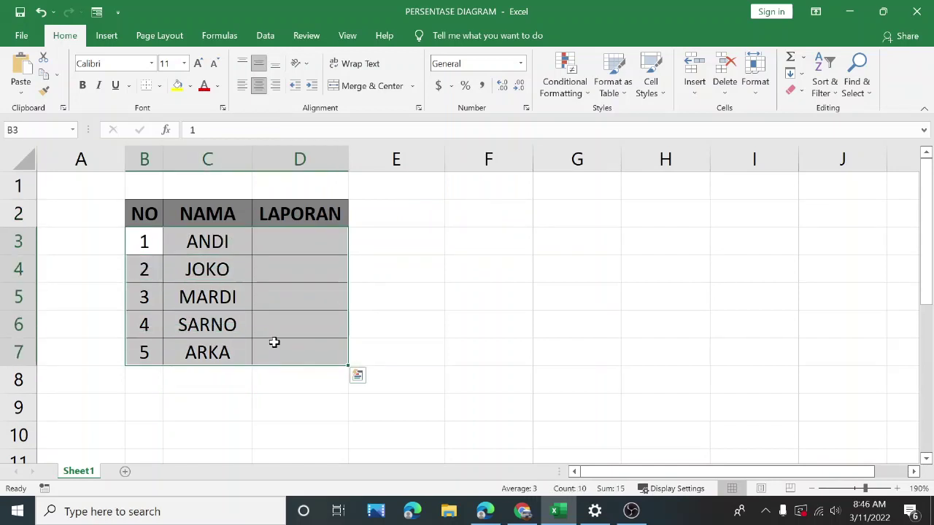
{"action": "left_click", "coordinate": [516, 245]}
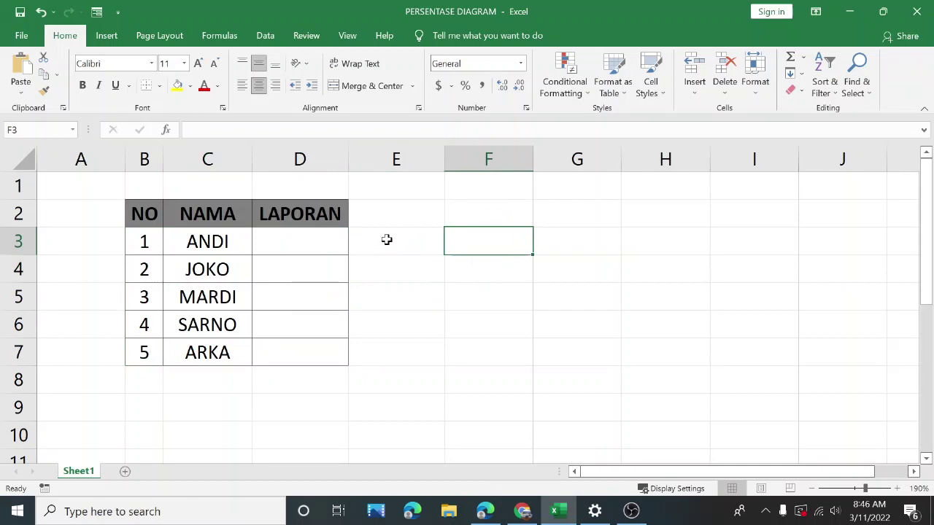
{"action": "left_click", "coordinate": [315, 240]}
{"action": "left_click", "coordinate": [308, 273]}
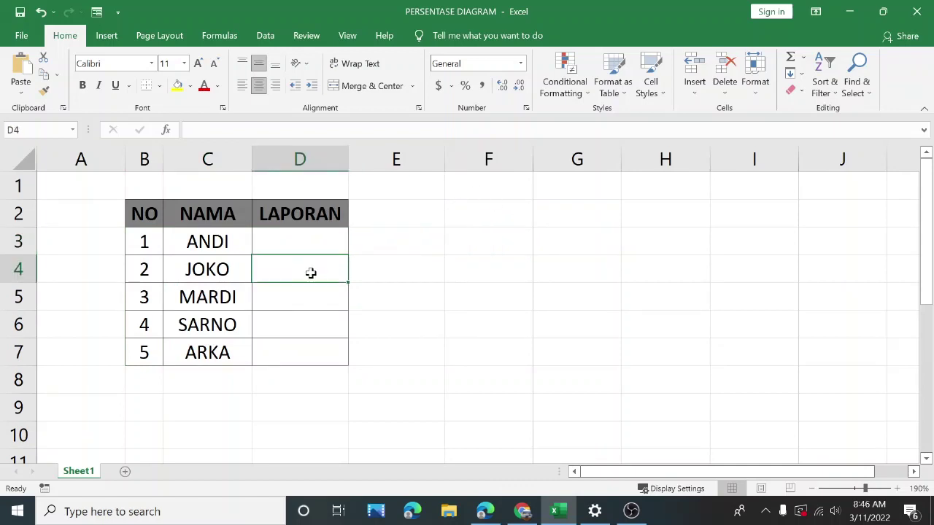
{"action": "left_click", "coordinate": [303, 302]}
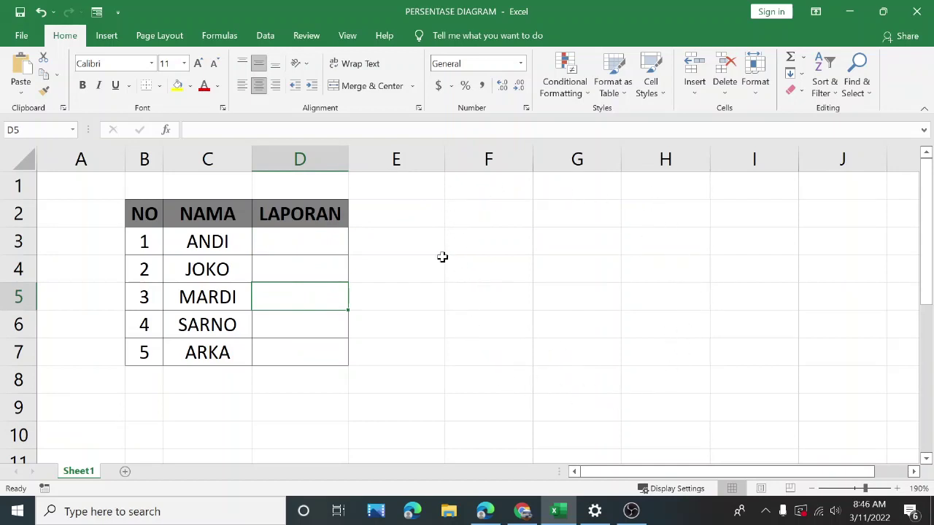
- Step through the LAPORAN cells D3 to D7, ending on empty cell F2
{"action": "mouse_move", "coordinate": [197, 217]}
{"action": "left_mouse_down"}
{"action": "mouse_move", "coordinate": [222, 213]}
{"action": "mouse_move", "coordinate": [281, 286]}
{"action": "mouse_move", "coordinate": [292, 358]}
{"action": "left_mouse_up"}
{"action": "left_click", "coordinate": [308, 250]}
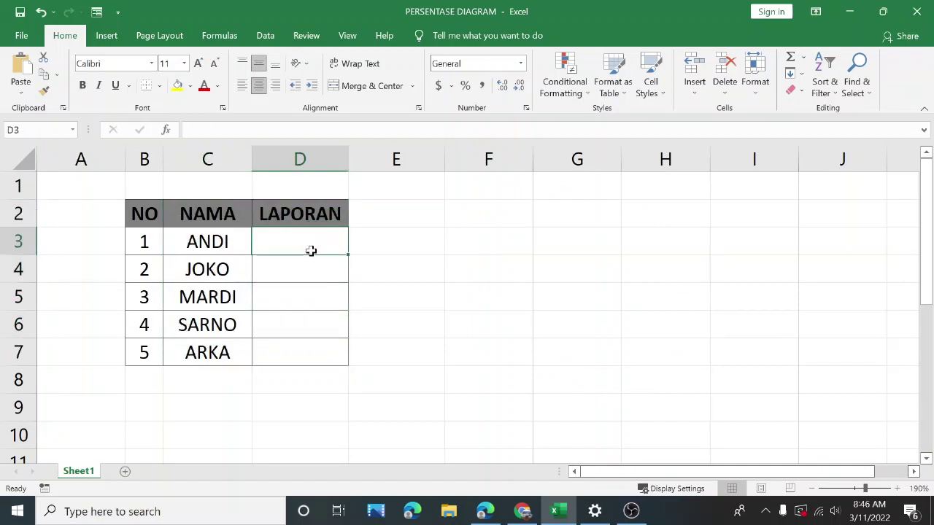
{"action": "left_click", "coordinate": [309, 279]}
{"action": "left_click", "coordinate": [305, 303]}
{"action": "left_click", "coordinate": [299, 331]}
{"action": "left_click", "coordinate": [300, 350]}
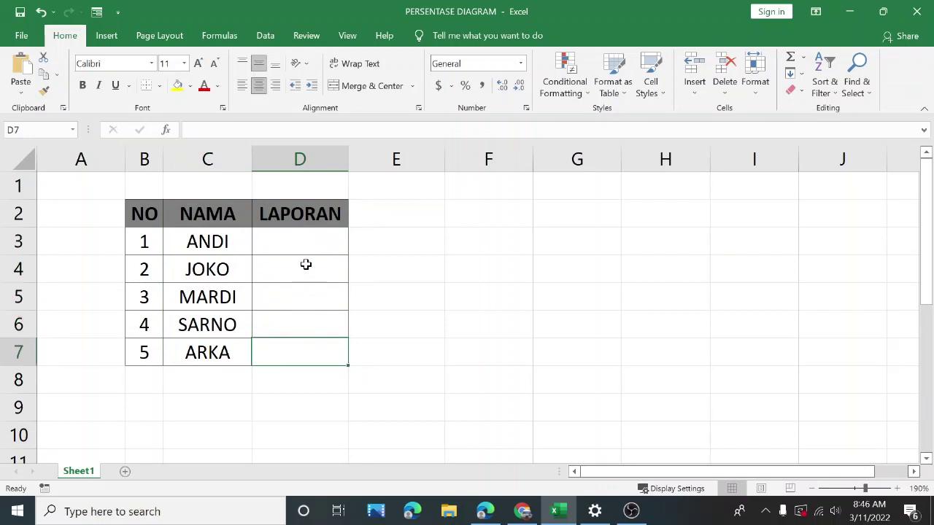
{"action": "left_click", "coordinate": [307, 250]}
{"action": "left_click", "coordinate": [474, 244]}
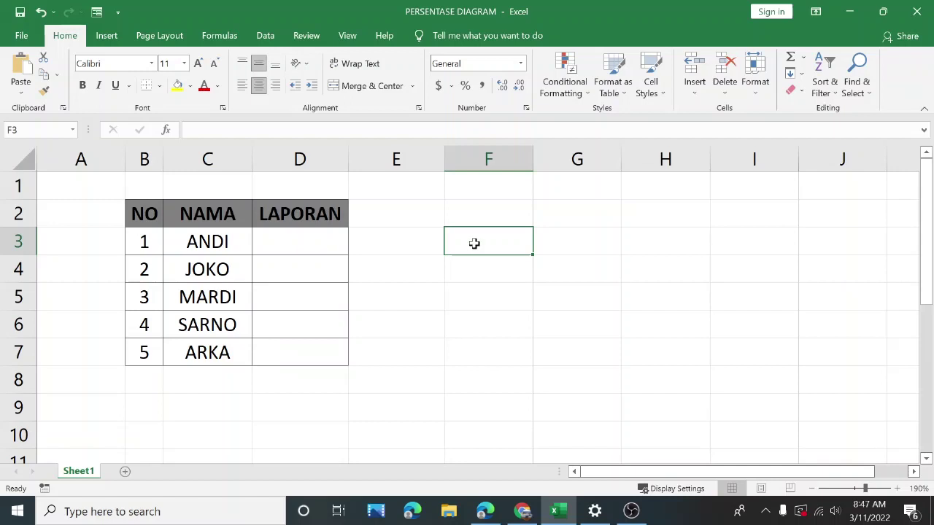
{"action": "left_click", "coordinate": [451, 208]}
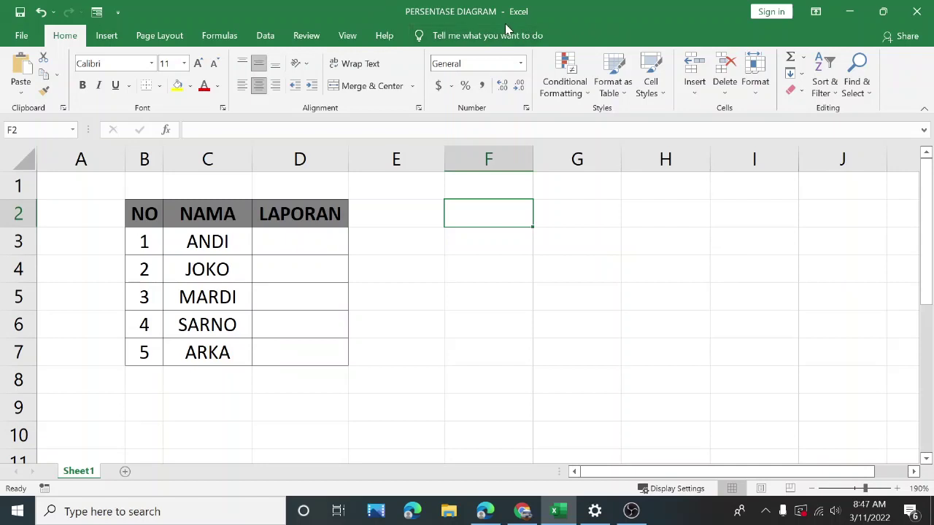
- Enable the Developer tab through Customize the Ribbon in Excel Options
{"action": "right_click", "coordinate": [410, 62]}
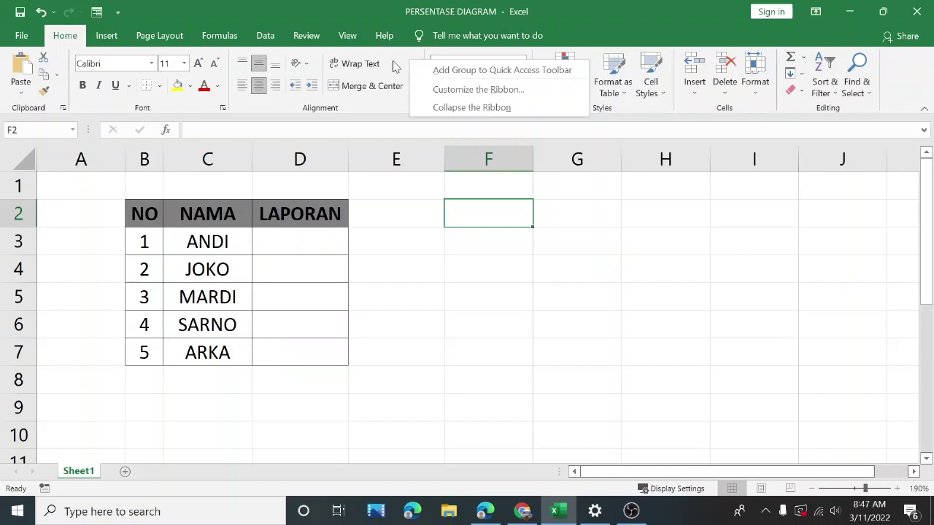
{"action": "left_click", "coordinate": [510, 98]}
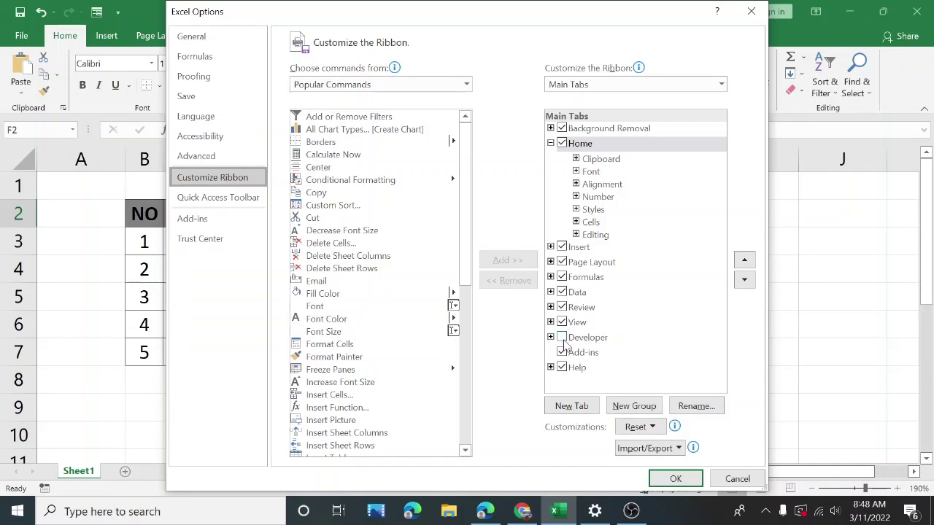
{"action": "left_click", "coordinate": [562, 338]}
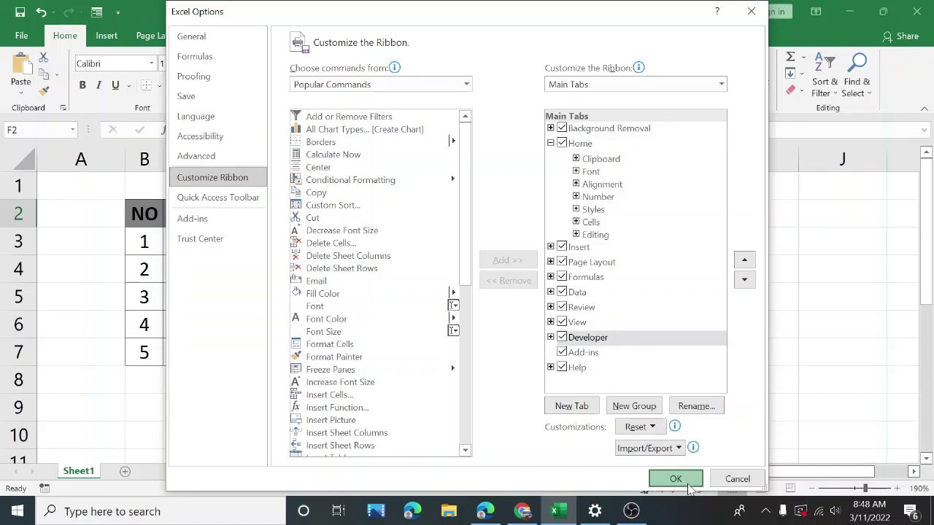
{"action": "left_click", "coordinate": [676, 479]}
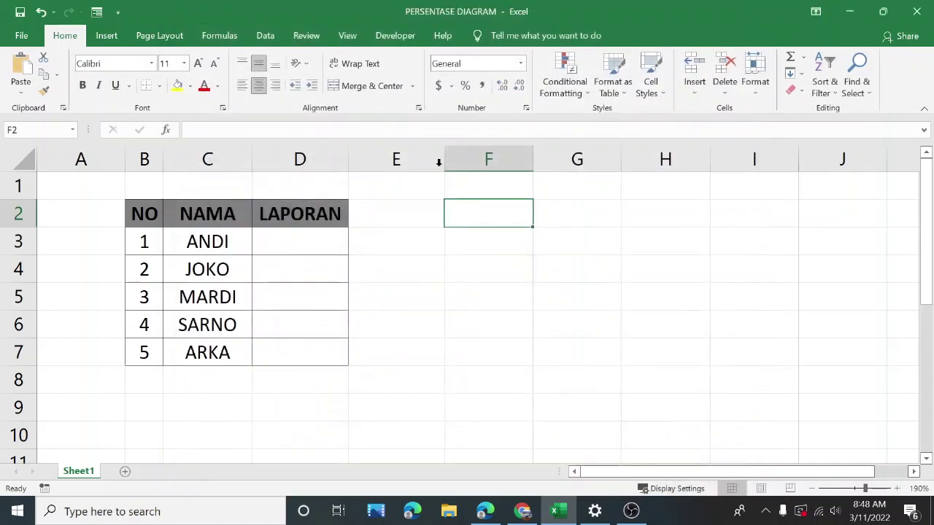
{"action": "left_click", "coordinate": [395, 36]}
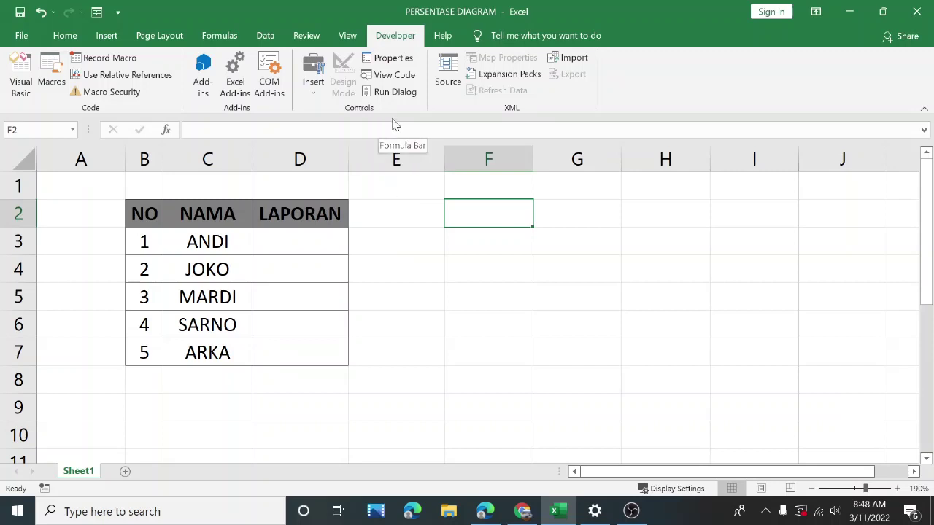
- Draw a Form Control check box in cell D3 beside ANDI and delete its default label
{"action": "left_click", "coordinate": [314, 86]}
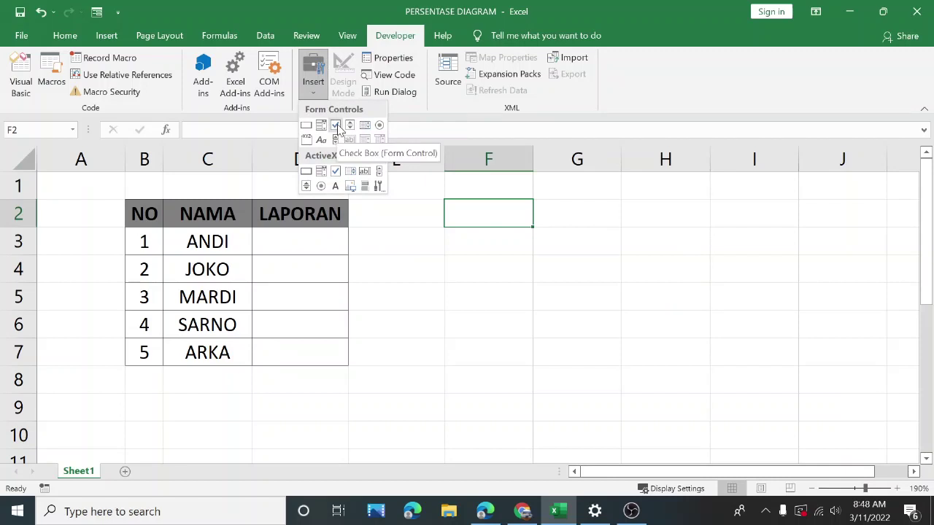
{"action": "left_click", "coordinate": [336, 126]}
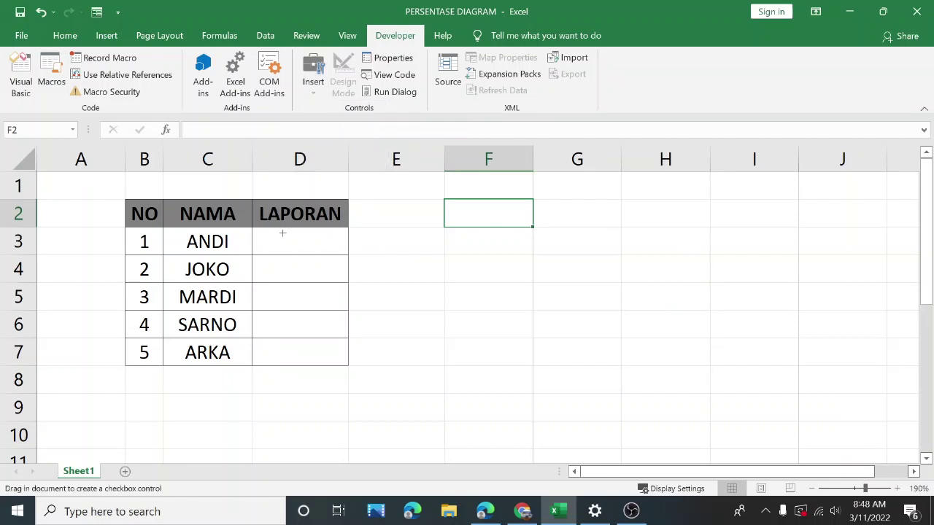
{"action": "left_click_drag", "start_coordinate": [277, 231], "coordinate": [323, 264]}
{"action": "left_click", "coordinate": [308, 249]}
{"action": "key", "text": "Delete"}
{"action": "key", "text": "Delete"}
{"action": "key", "text": "Delete"}
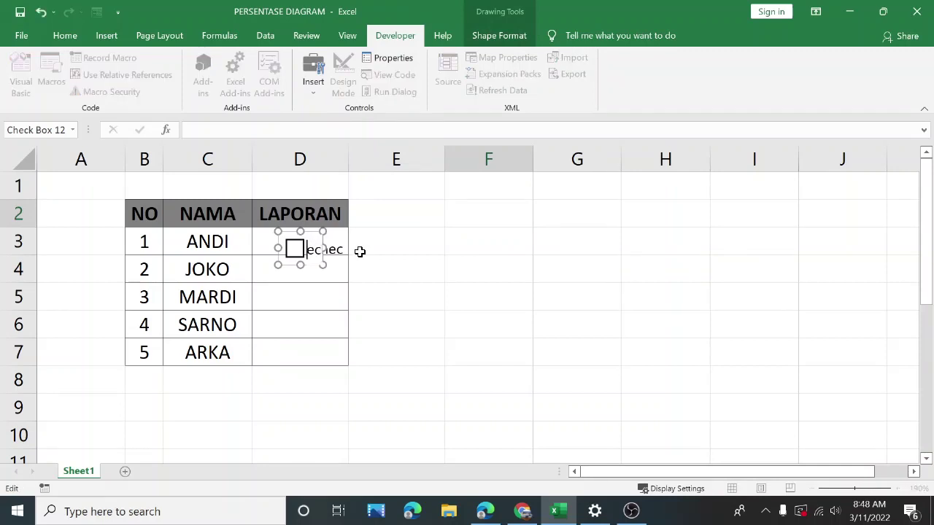
- Finish clearing the checkbox label and move the checkbox into row 3 beside ANDI
{"action": "key", "text": "Delete"}
{"action": "key", "text": "Delete"}
{"action": "key", "text": "Delete"}
{"action": "key", "text": "Delete"}
{"action": "key", "text": "Delete"}
{"action": "key", "text": "Delete"}
{"action": "left_click", "coordinate": [374, 257]}
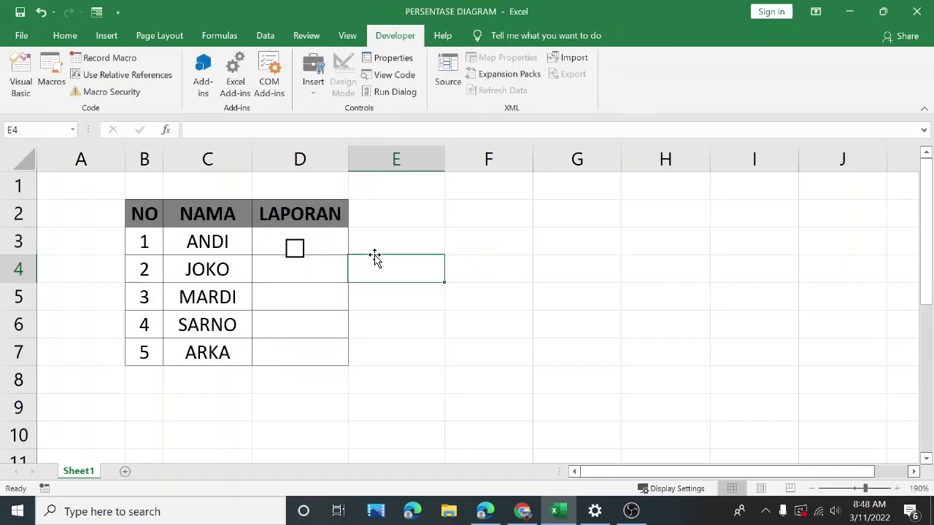
{"action": "right_click", "coordinate": [294, 248]}
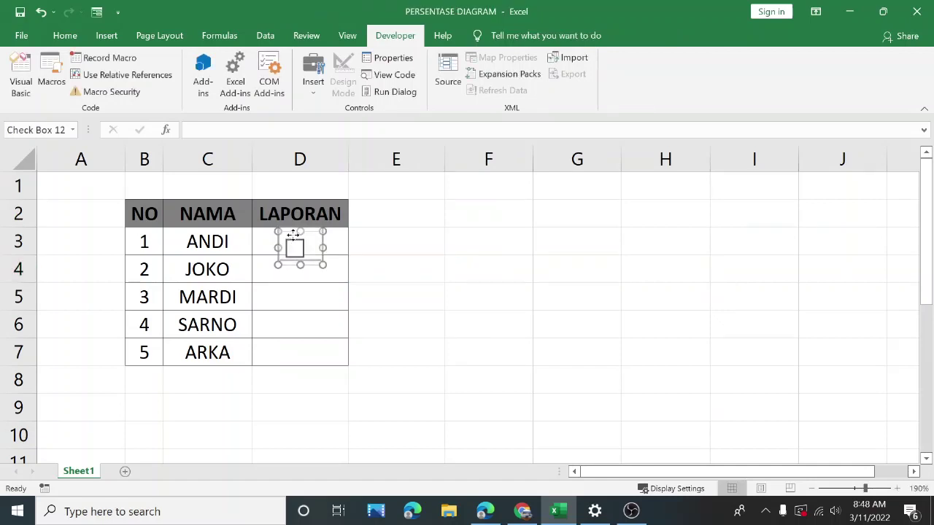
{"action": "left_click", "coordinate": [426, 240]}
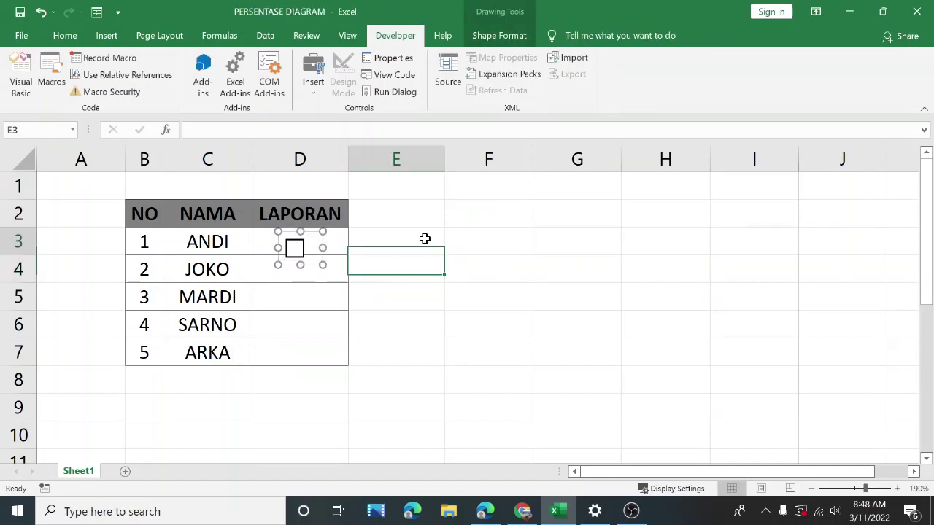
{"action": "right_click", "coordinate": [292, 248]}
{"action": "right_click", "coordinate": [289, 244]}
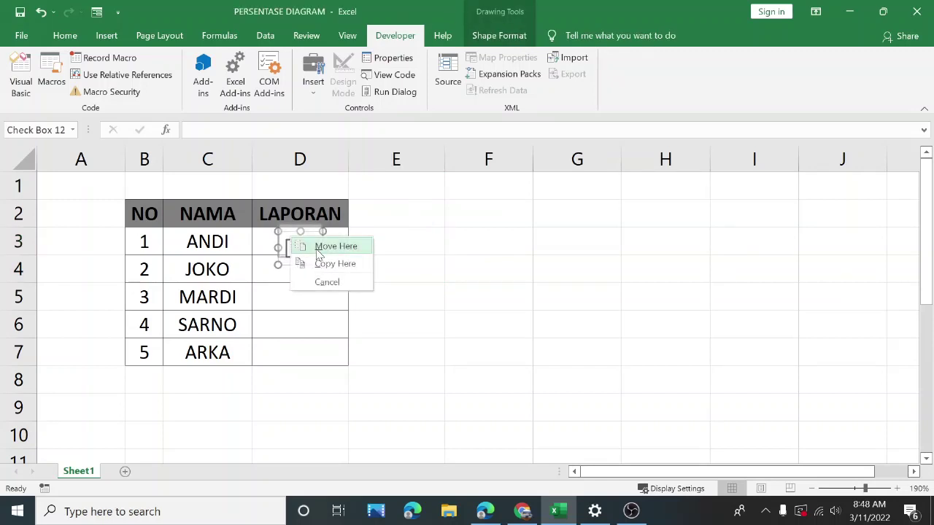
{"action": "left_click", "coordinate": [332, 246]}
- Copy ANDI's checkbox and paste a copy into JOKO's row 4
{"action": "left_click", "coordinate": [353, 246]}
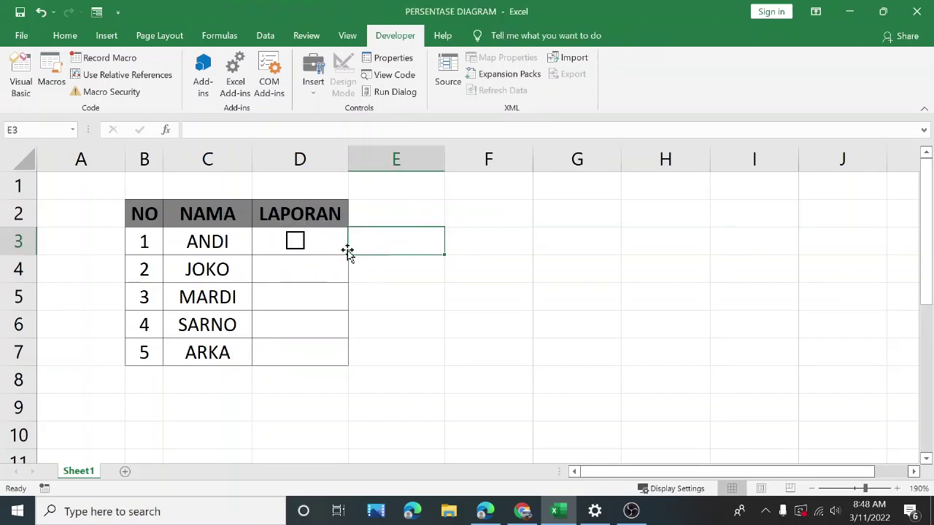
{"action": "right_click", "coordinate": [297, 241]}
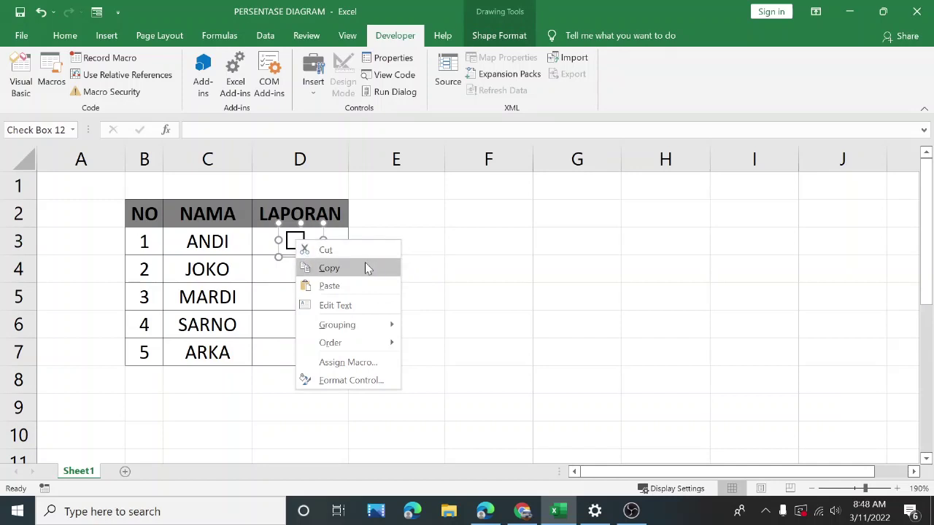
{"action": "left_click", "coordinate": [332, 267]}
{"action": "left_click", "coordinate": [314, 267]}
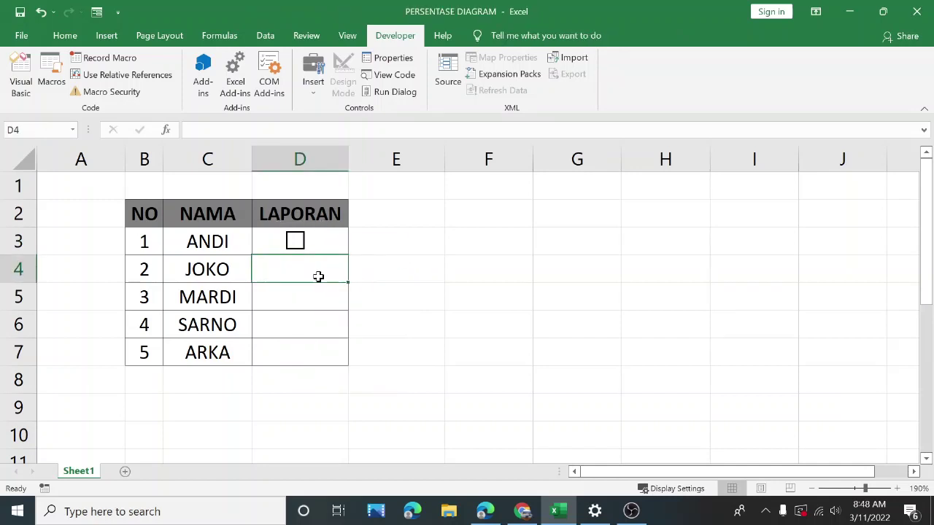
{"action": "key", "text": "ctrl+v"}
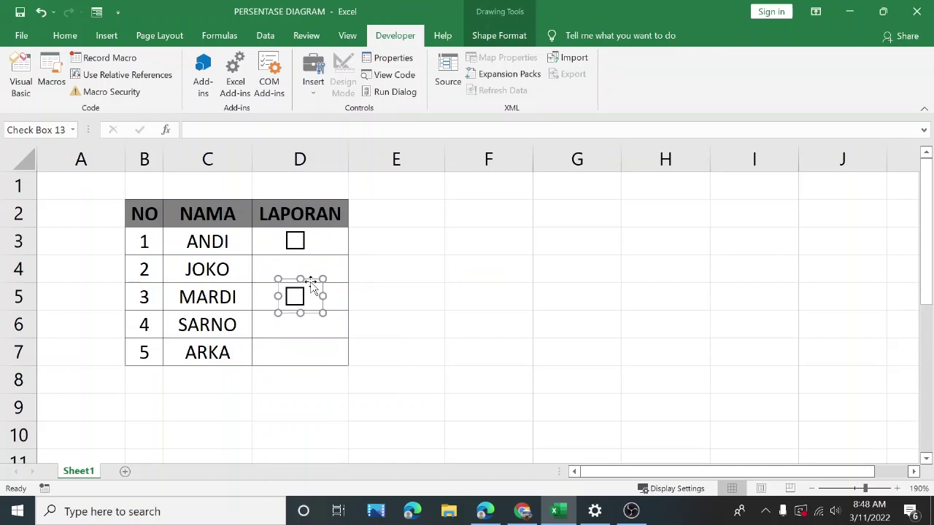
{"action": "left_click_drag", "start_coordinate": [310, 283], "coordinate": [310, 256]}
{"action": "left_click", "coordinate": [340, 267]}
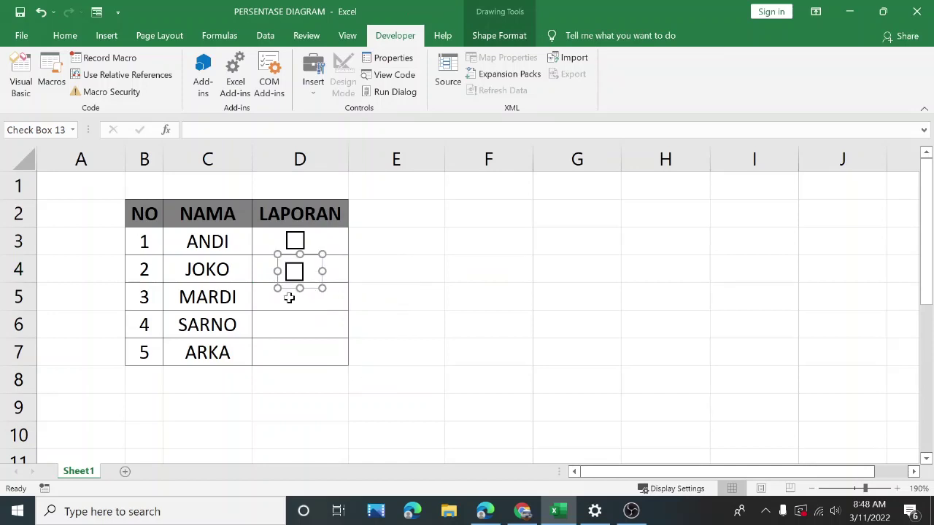
- Paste three more checkbox copies into the rows for MARDI, SARNO and ARKA
{"action": "left_click", "coordinate": [287, 302]}
{"action": "key", "text": "ctrl+v"}
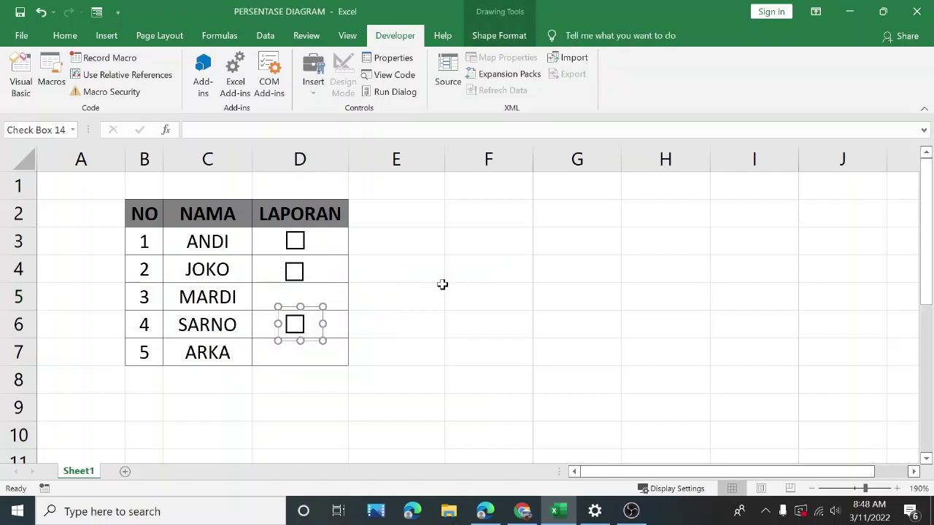
{"action": "left_click_drag", "start_coordinate": [312, 311], "coordinate": [312, 284]}
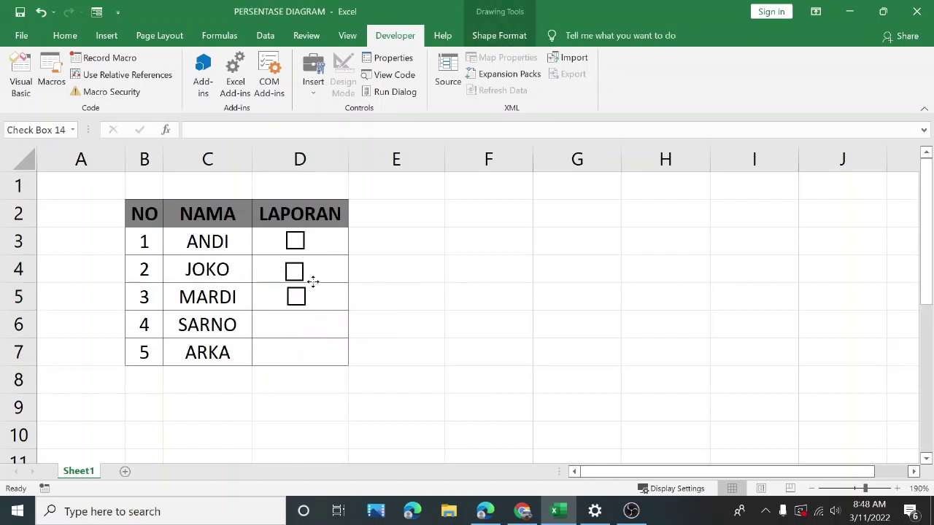
{"action": "left_click", "coordinate": [312, 333]}
{"action": "key", "text": "ctrl+v"}
{"action": "left_click_drag", "start_coordinate": [312, 344], "coordinate": [312, 316]}
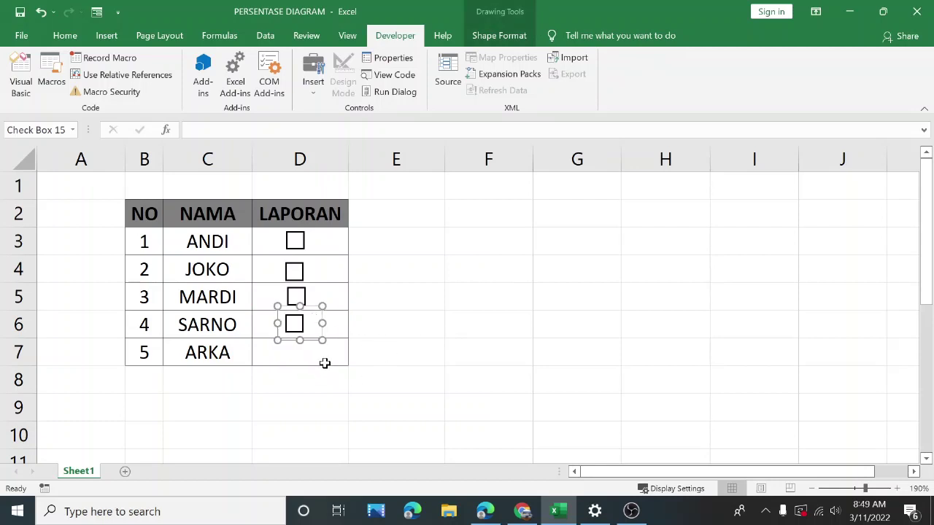
{"action": "left_click", "coordinate": [337, 343]}
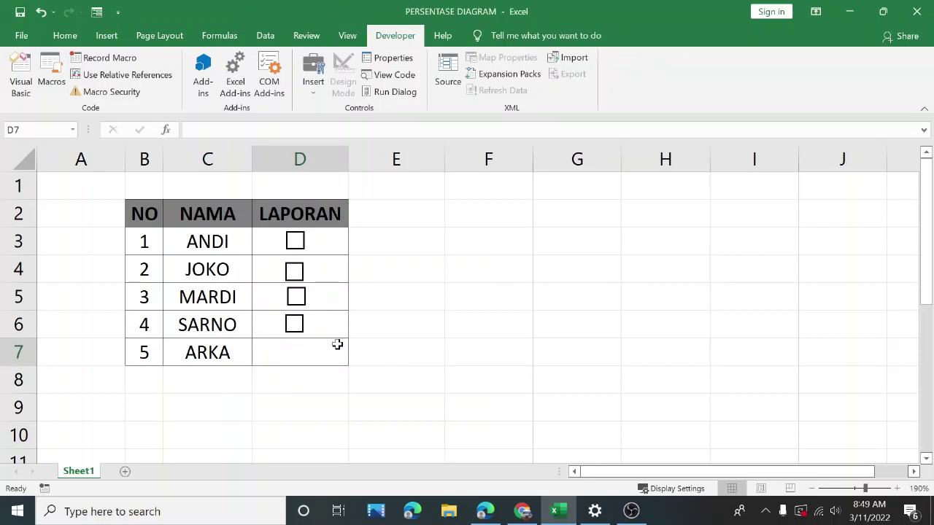
{"action": "key", "text": "ctrl+v"}
{"action": "left_click_drag", "start_coordinate": [307, 369], "coordinate": [307, 341]}
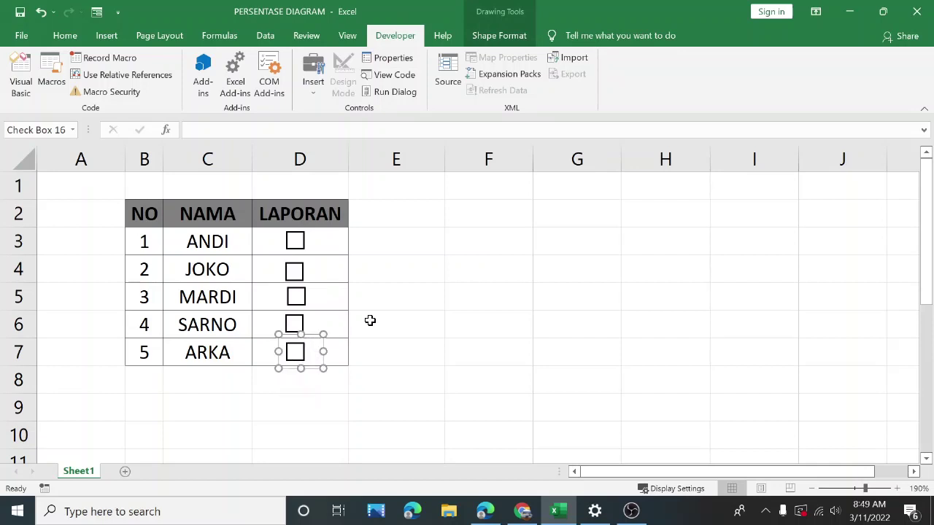
- Select all five checkboxes and line them up with Page Layout Align Center
{"action": "right_click", "coordinate": [299, 242], "text": "ctrl"}
{"action": "left_click", "coordinate": [295, 281], "text": "ctrl"}
{"action": "right_click", "coordinate": [296, 290]}
{"action": "key", "text": "Escape"}
{"action": "right_click", "coordinate": [289, 330], "text": "ctrl"}
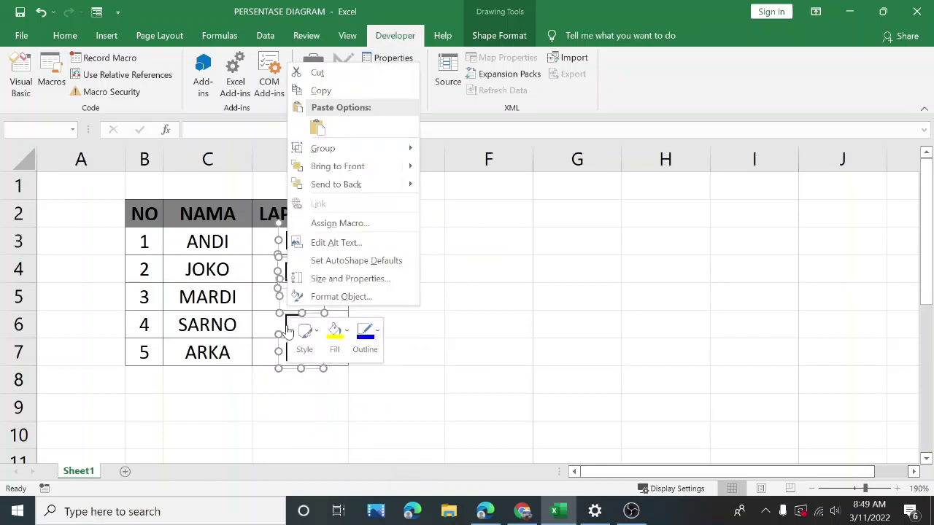
{"action": "key", "text": "Escape"}
{"action": "right_click", "coordinate": [289, 331]}
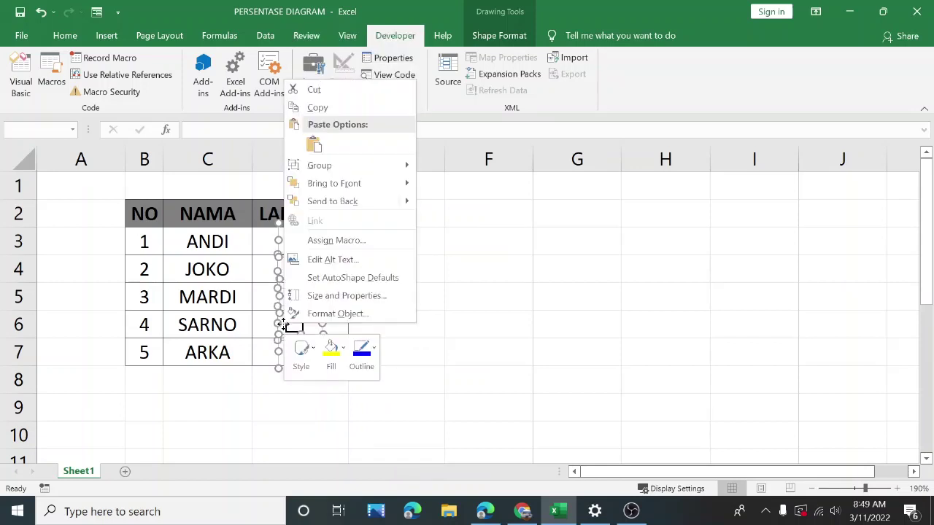
{"action": "key", "text": "Escape"}
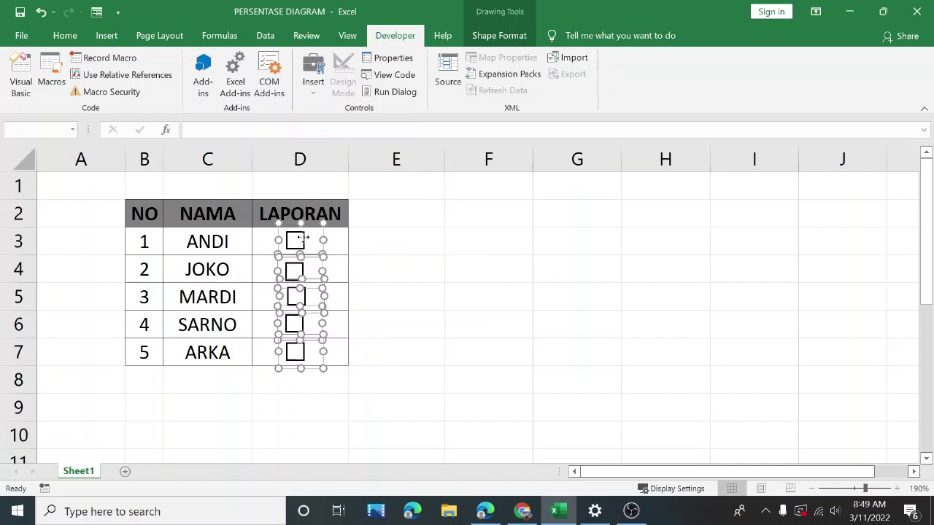
{"action": "left_click", "coordinate": [159, 36]}
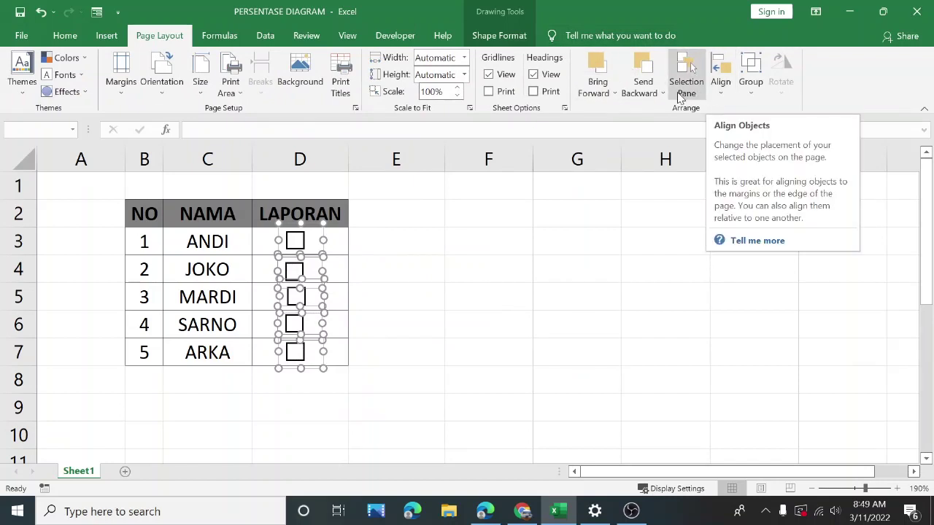
{"action": "left_click", "coordinate": [726, 99]}
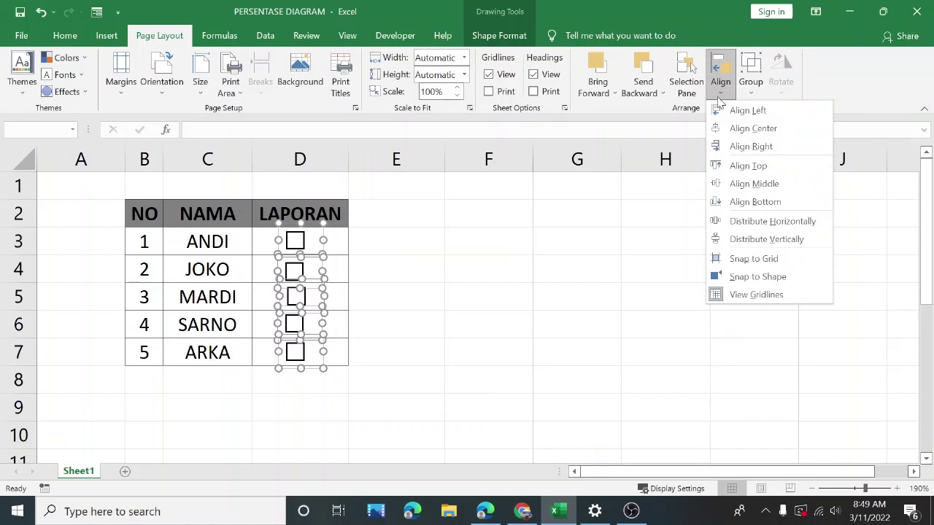
{"action": "left_click", "coordinate": [752, 129]}
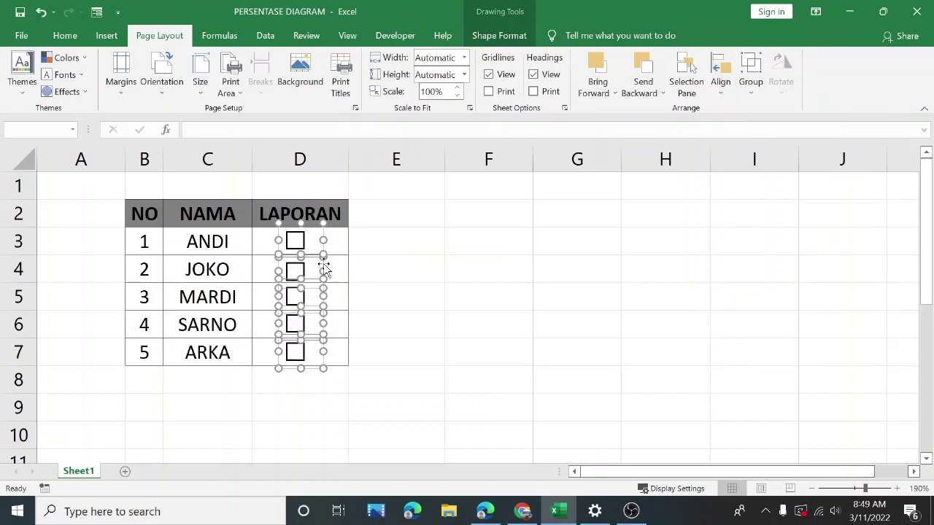
- Tick all five LAPORAN checkboxes, ANDI through ARKA, as a test
{"action": "left_click", "coordinate": [410, 295]}
{"action": "left_click", "coordinate": [421, 251]}
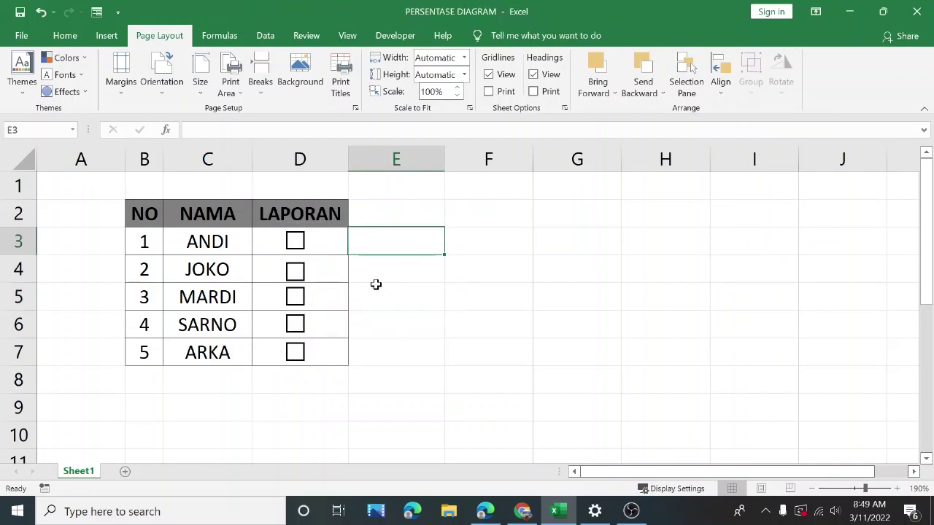
{"action": "left_click", "coordinate": [296, 242]}
{"action": "left_click", "coordinate": [296, 271]}
{"action": "left_click", "coordinate": [298, 301]}
{"action": "left_click", "coordinate": [295, 327]}
{"action": "left_click", "coordinate": [295, 355]}
- Untick all five checkboxes again so every box is cleared
{"action": "left_click", "coordinate": [296, 353]}
{"action": "left_click", "coordinate": [296, 326]}
{"action": "left_click", "coordinate": [295, 298]}
{"action": "left_click", "coordinate": [295, 270]}
{"action": "left_click", "coordinate": [295, 243]}
{"action": "left_click", "coordinate": [409, 290]}
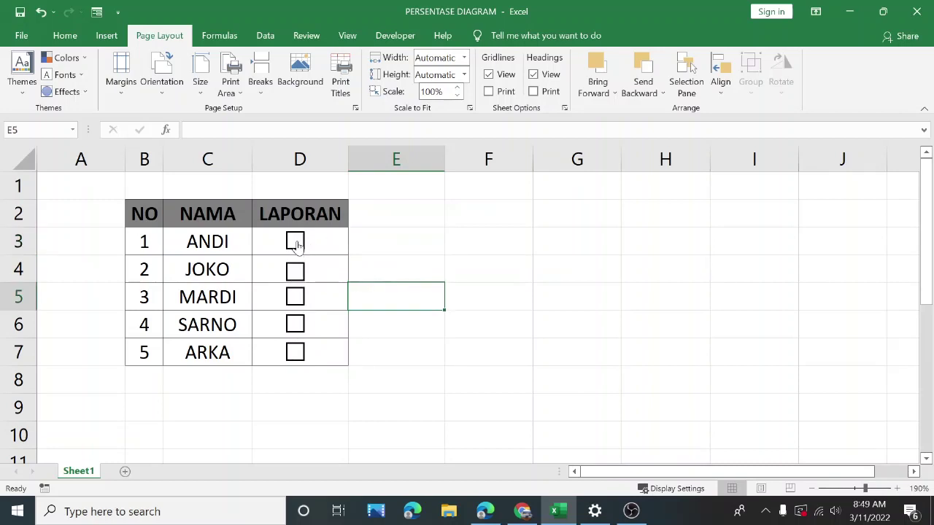
{"action": "left_click", "coordinate": [411, 242]}
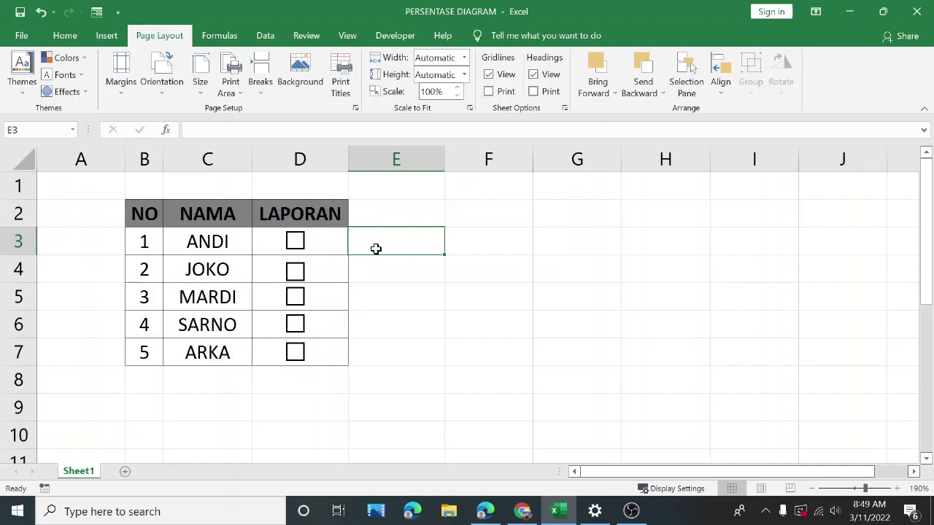
{"action": "left_click", "coordinate": [461, 268]}
- Link ANDI's checkbox to cell $E$3 through Format Control
{"action": "right_click", "coordinate": [296, 242]}
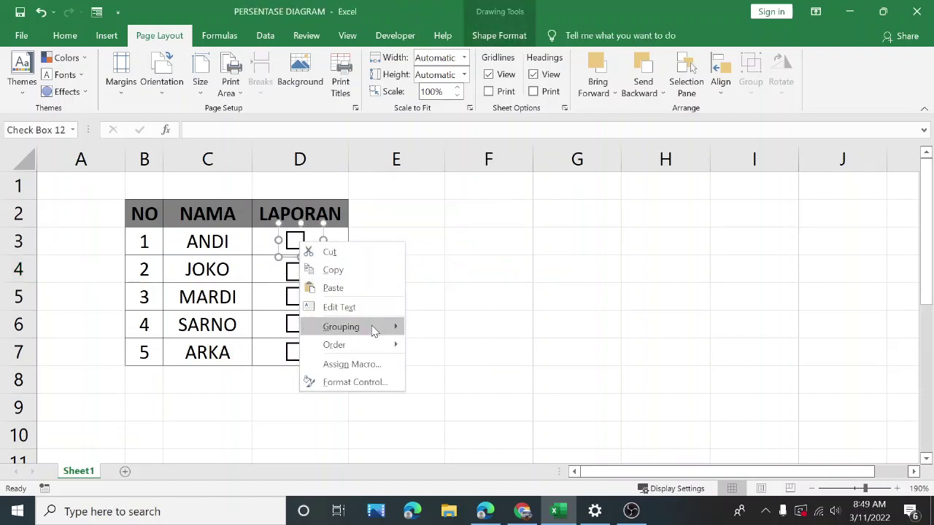
{"action": "left_click", "coordinate": [370, 382]}
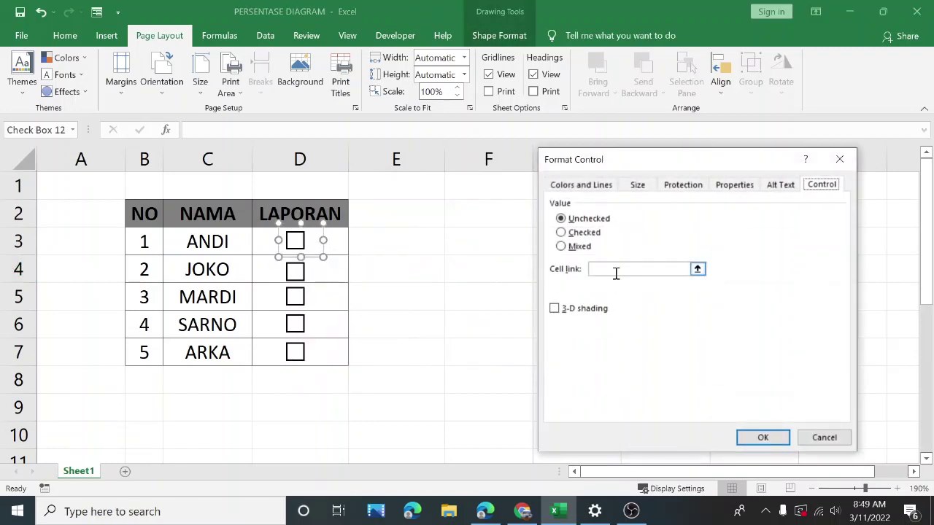
{"action": "left_click", "coordinate": [615, 270]}
{"action": "mouse_move", "coordinate": [674, 160]}
{"action": "left_mouse_down"}
{"action": "mouse_move", "coordinate": [572, 155]}
{"action": "mouse_move", "coordinate": [640, 153]}
{"action": "left_mouse_up"}
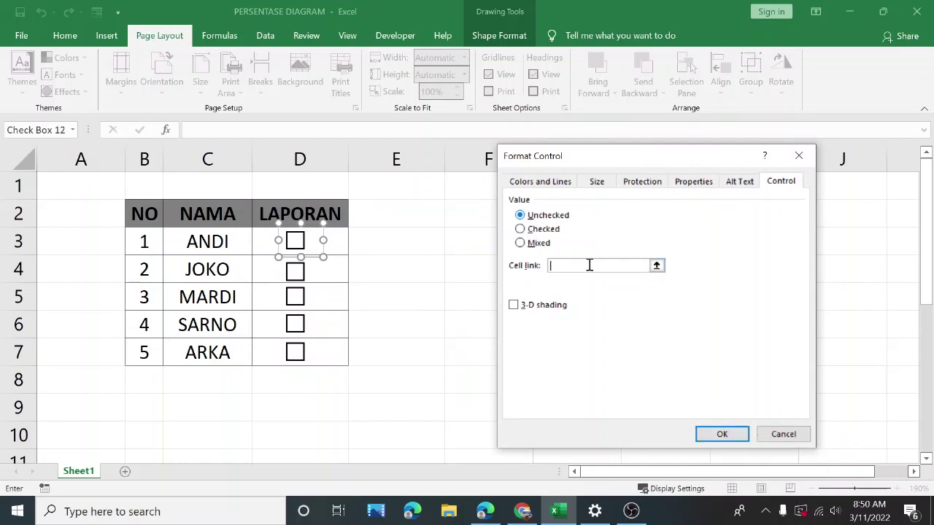
{"action": "left_click", "coordinate": [385, 240]}
{"action": "left_click", "coordinate": [731, 437]}
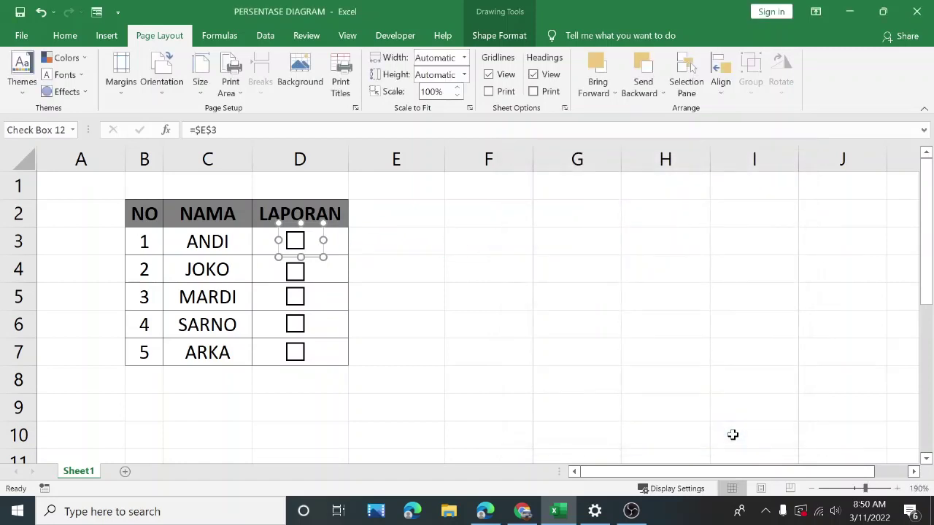
- Link JOKO's checkbox to cell $E$4
{"action": "right_click", "coordinate": [317, 282]}
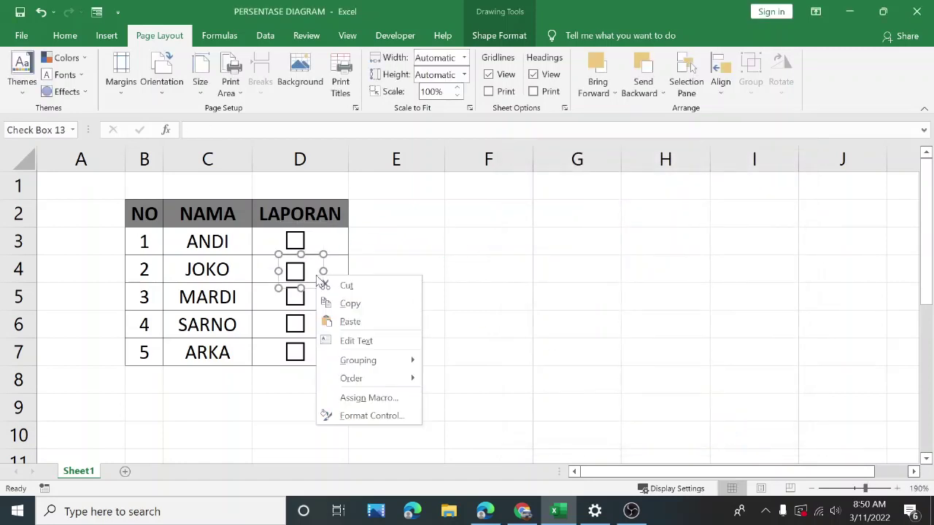
{"action": "left_click", "coordinate": [372, 416]}
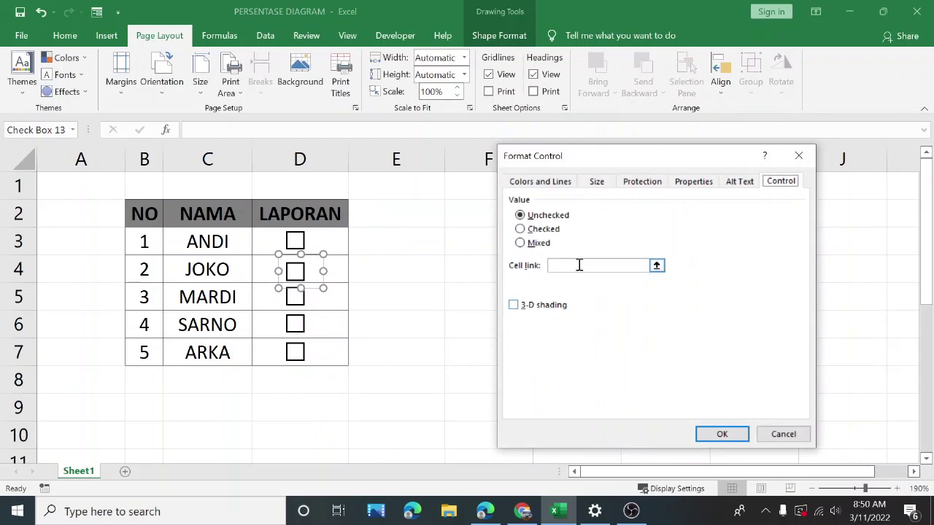
{"action": "left_click", "coordinate": [578, 265]}
{"action": "left_click", "coordinate": [382, 272]}
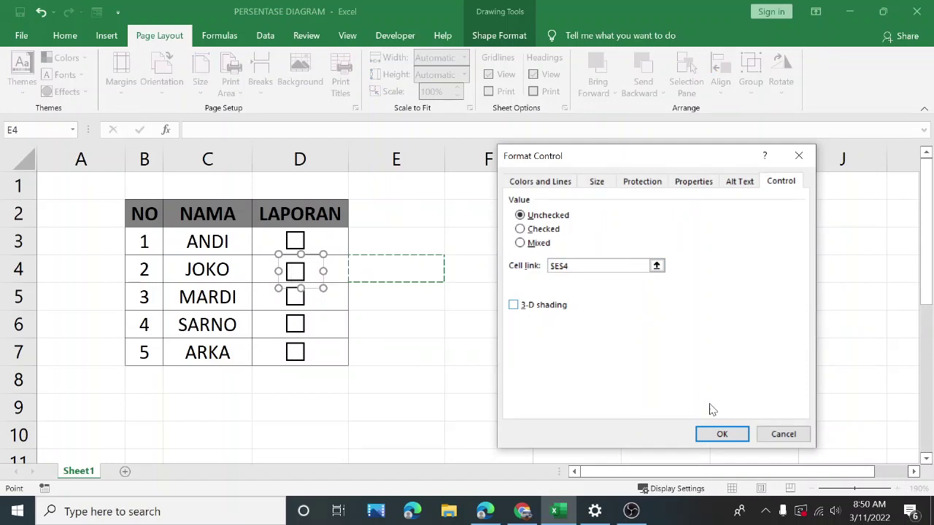
{"action": "left_click", "coordinate": [720, 434]}
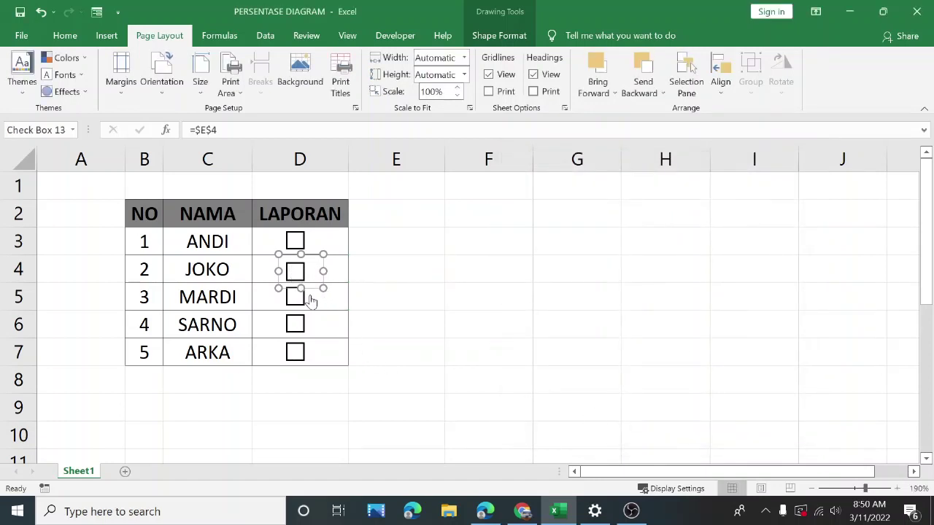
- Link MARDI's checkbox to $E$5 and SARNO's checkbox to $E$6
{"action": "right_click", "coordinate": [309, 298]}
{"action": "left_click", "coordinate": [380, 438]}
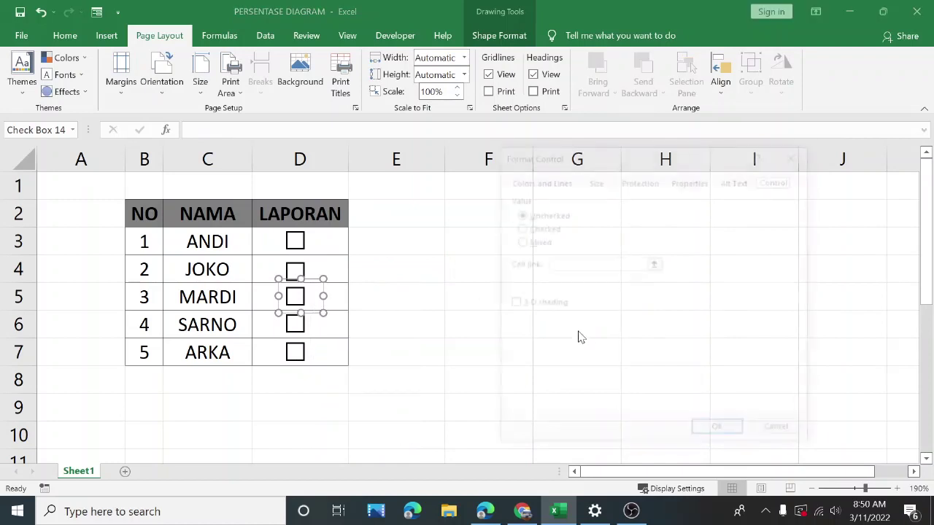
{"action": "left_click", "coordinate": [402, 294]}
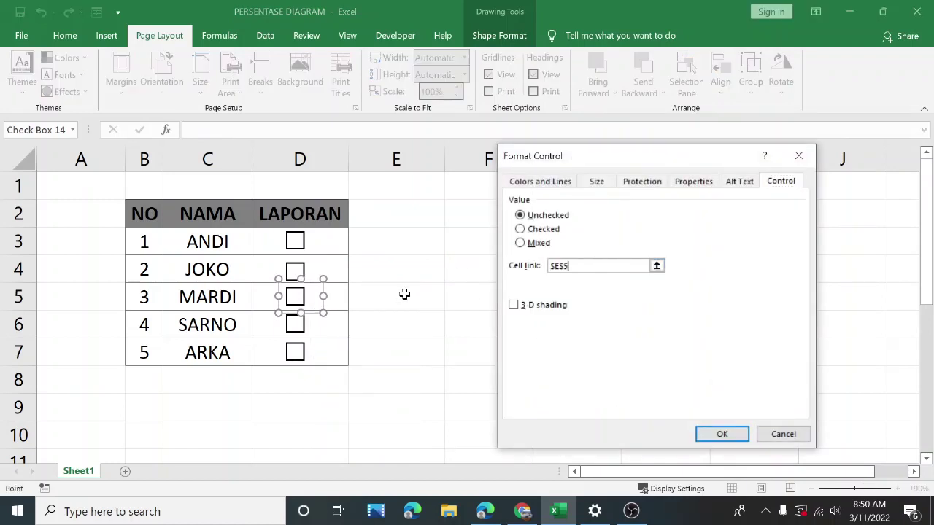
{"action": "left_click", "coordinate": [734, 437]}
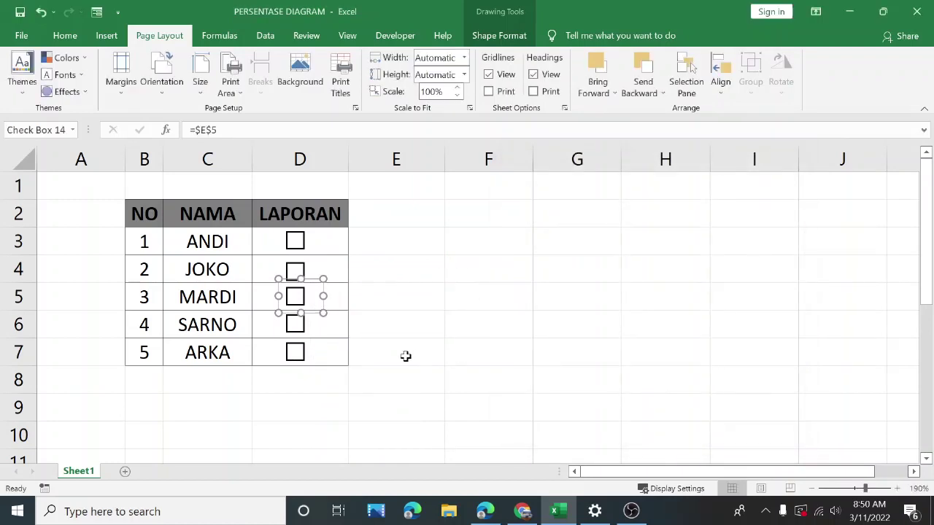
{"action": "right_click", "coordinate": [308, 328]}
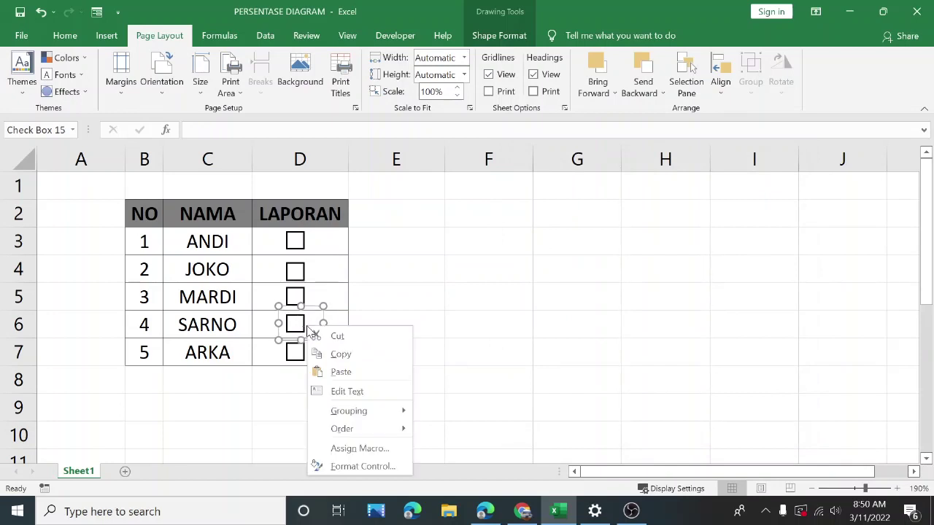
{"action": "left_click", "coordinate": [363, 467]}
{"action": "left_click", "coordinate": [585, 265]}
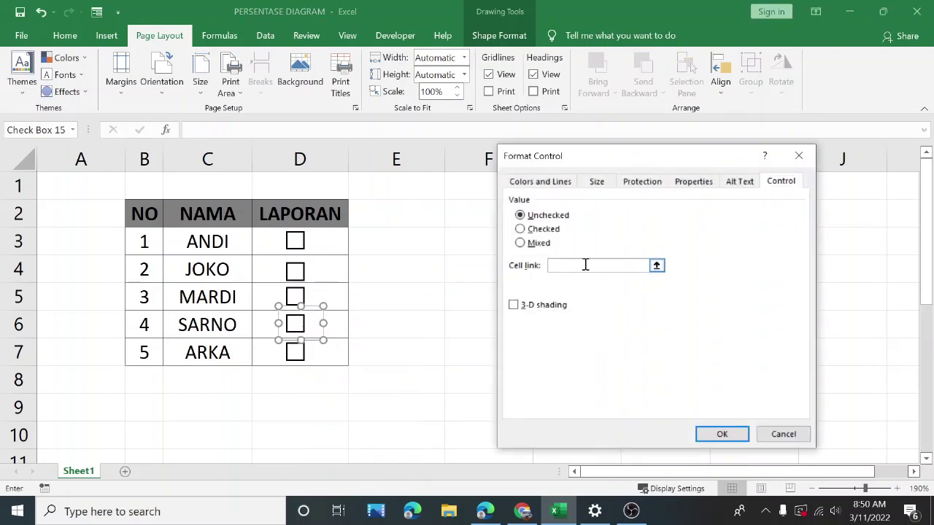
{"action": "left_click", "coordinate": [407, 322]}
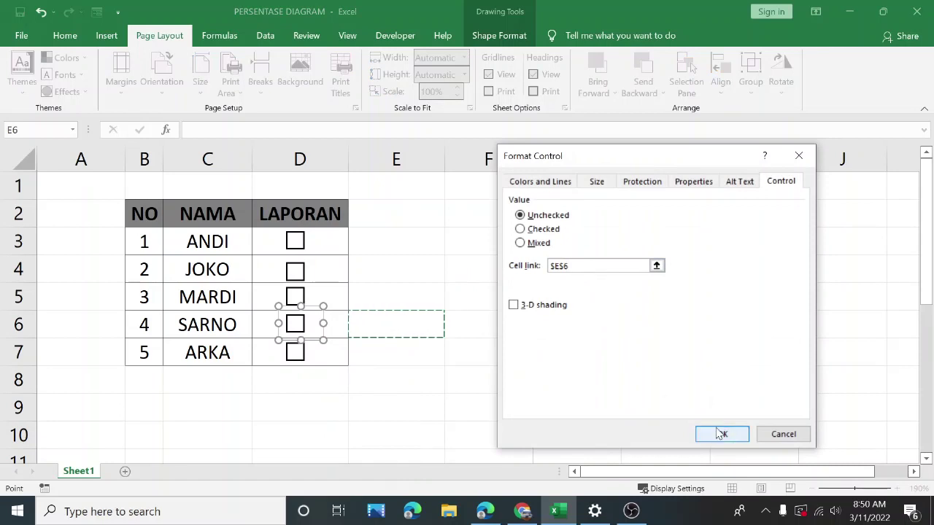
{"action": "left_click", "coordinate": [722, 434]}
- Link ARKA's checkbox to cell $E$7 and return to the sheet
{"action": "right_click", "coordinate": [299, 354]}
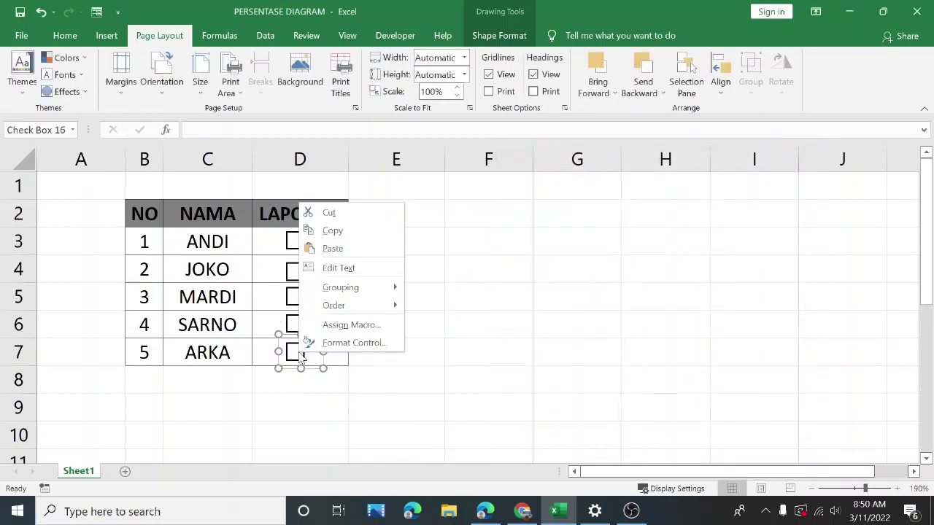
{"action": "left_click", "coordinate": [352, 342]}
{"action": "left_click", "coordinate": [586, 265]}
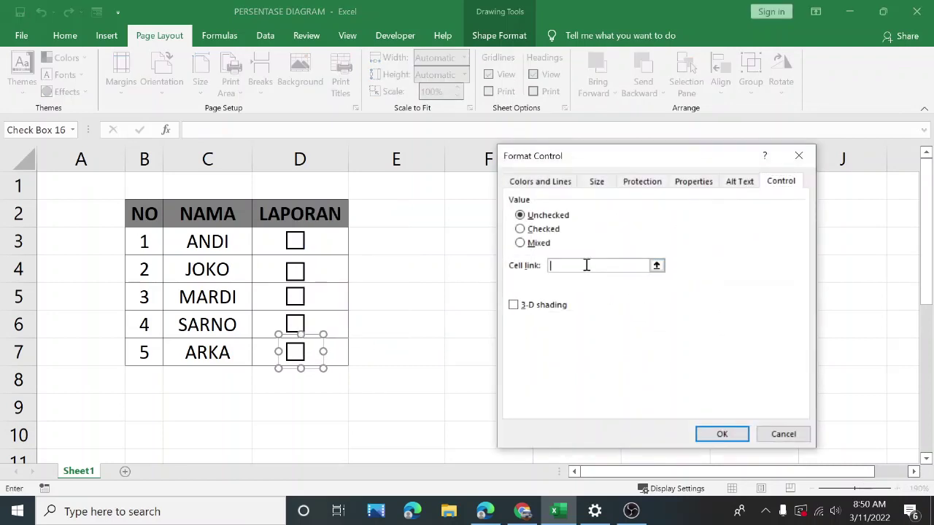
{"action": "left_click", "coordinate": [405, 353]}
{"action": "left_click", "coordinate": [741, 438]}
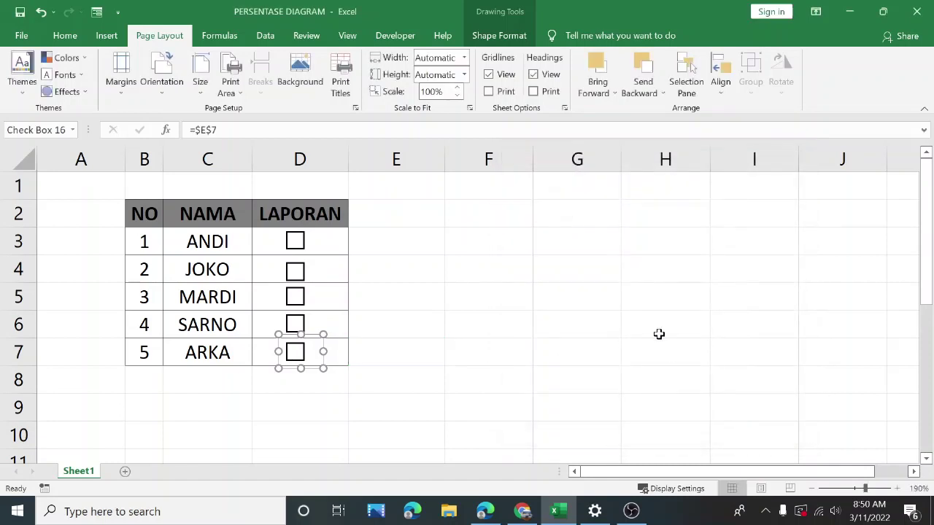
{"action": "left_click", "coordinate": [602, 321]}
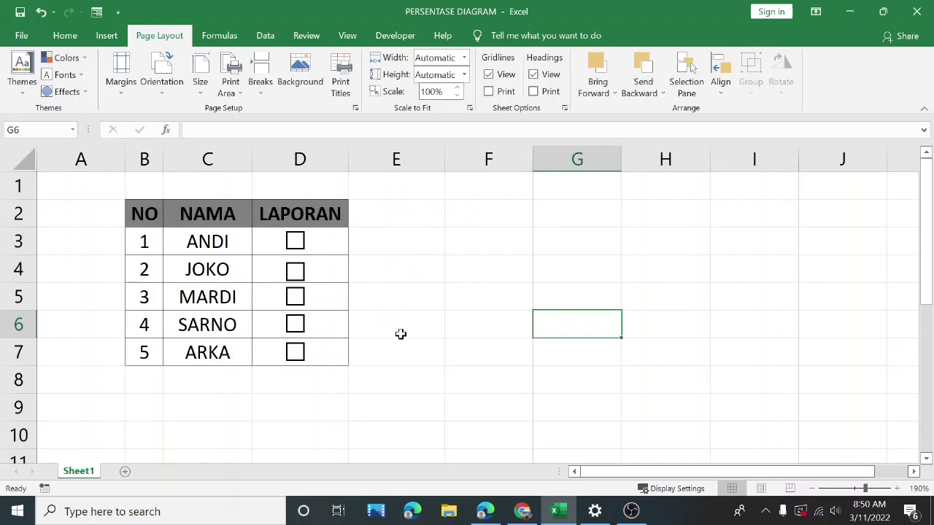
- Tick all five report checkboxes so cells E3:E7 show TRUE
{"action": "left_click", "coordinate": [296, 242]}
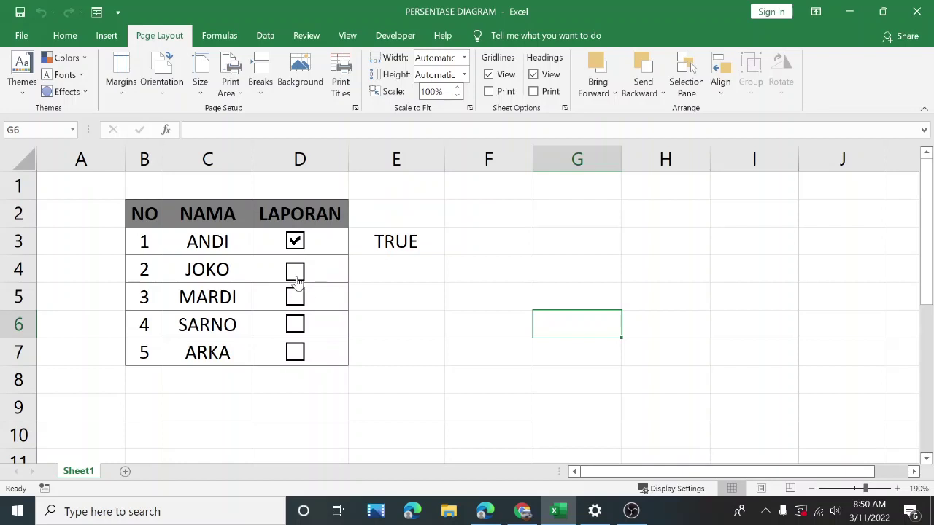
{"action": "left_click", "coordinate": [295, 270]}
{"action": "left_click", "coordinate": [294, 296]}
{"action": "left_click", "coordinate": [296, 325]}
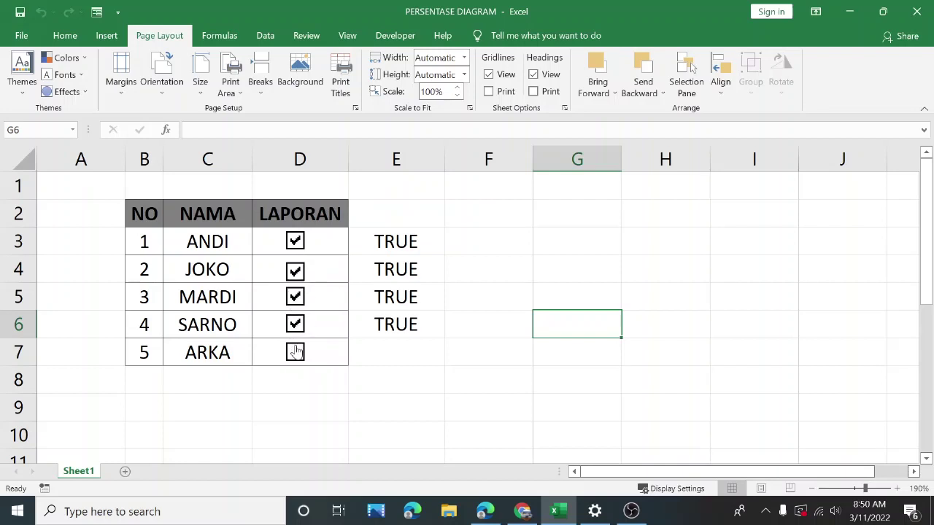
{"action": "left_click", "coordinate": [296, 352]}
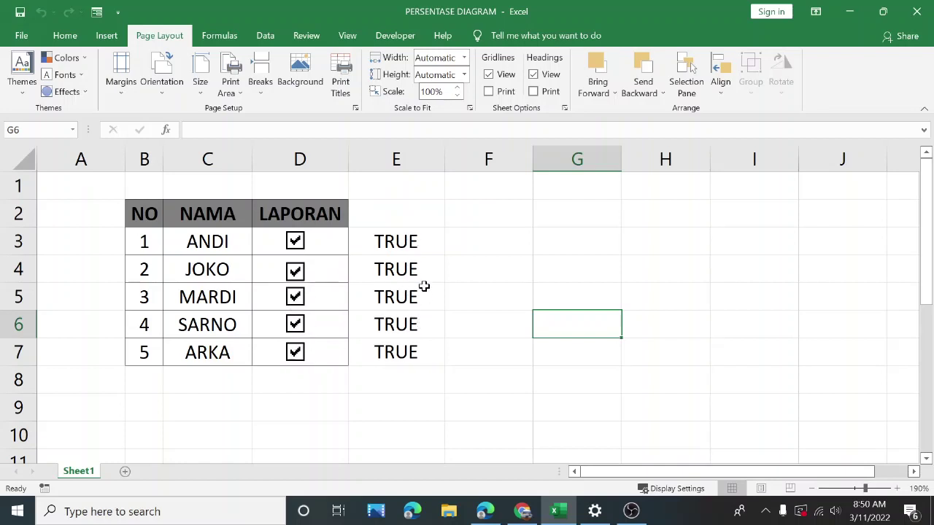
- Untick all five checkboxes and check that E3:E7 now read FALSE
{"action": "left_click", "coordinate": [296, 243]}
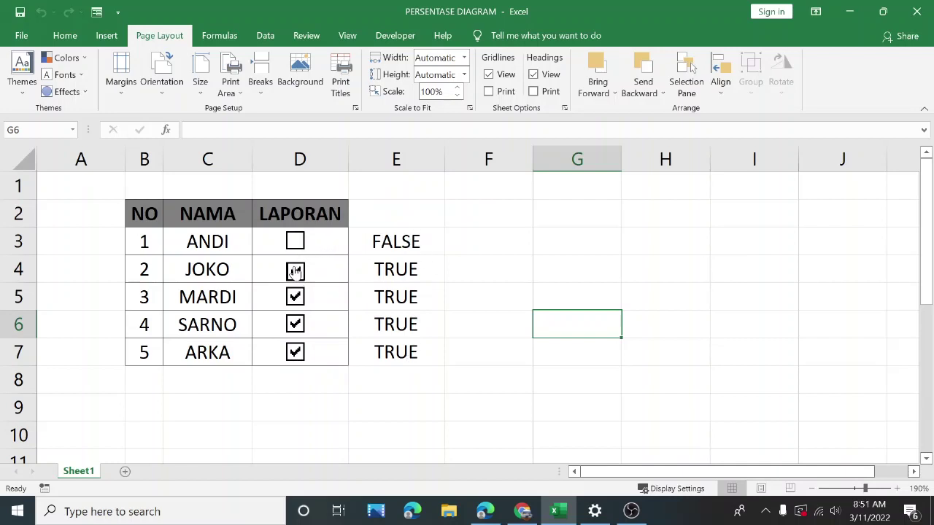
{"action": "left_click", "coordinate": [295, 270]}
{"action": "left_click", "coordinate": [294, 297]}
{"action": "left_click", "coordinate": [296, 325]}
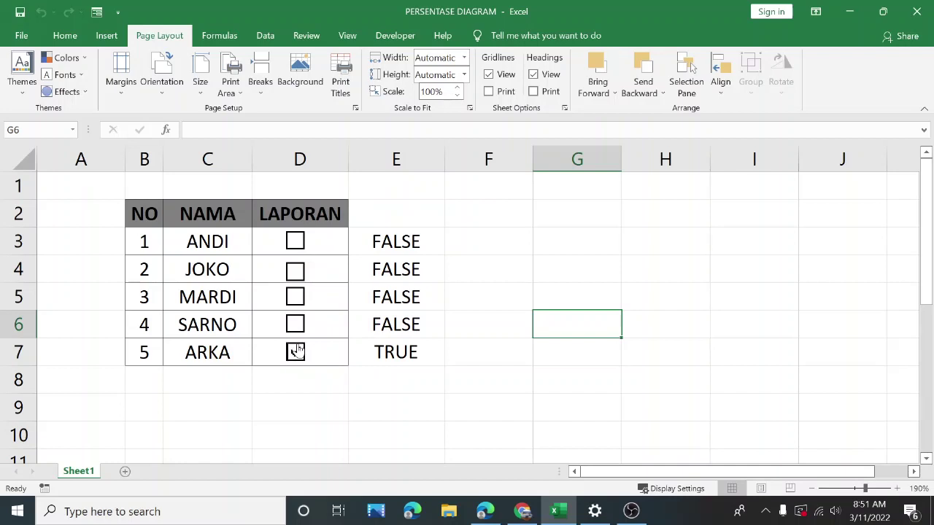
{"action": "left_click", "coordinate": [295, 352]}
{"action": "left_click", "coordinate": [434, 264]}
{"action": "left_click_drag", "start_coordinate": [423, 242], "coordinate": [413, 350]}
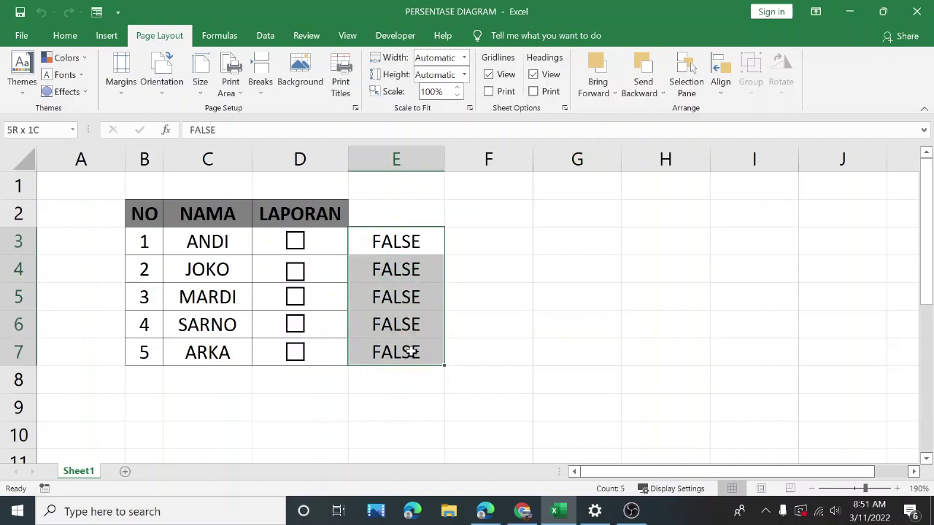
{"action": "left_click", "coordinate": [481, 279]}
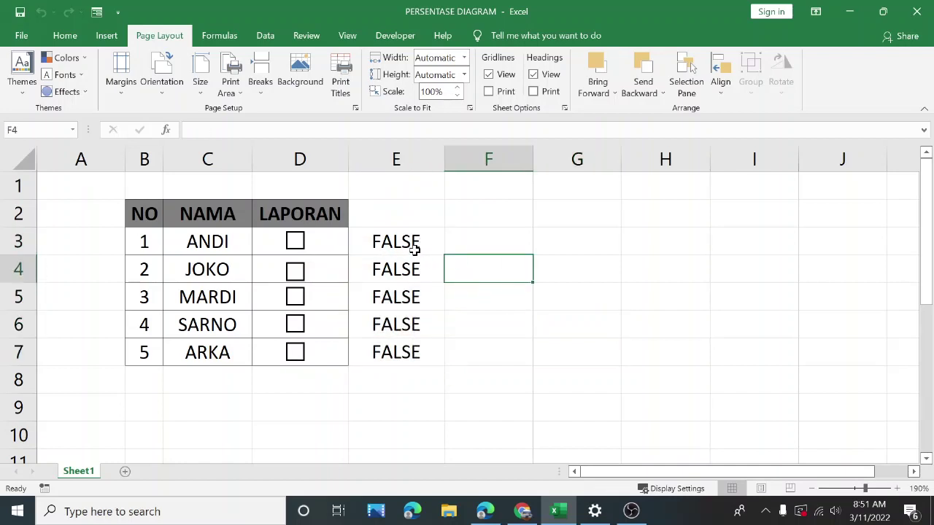
{"action": "left_click_drag", "start_coordinate": [413, 248], "coordinate": [423, 348]}
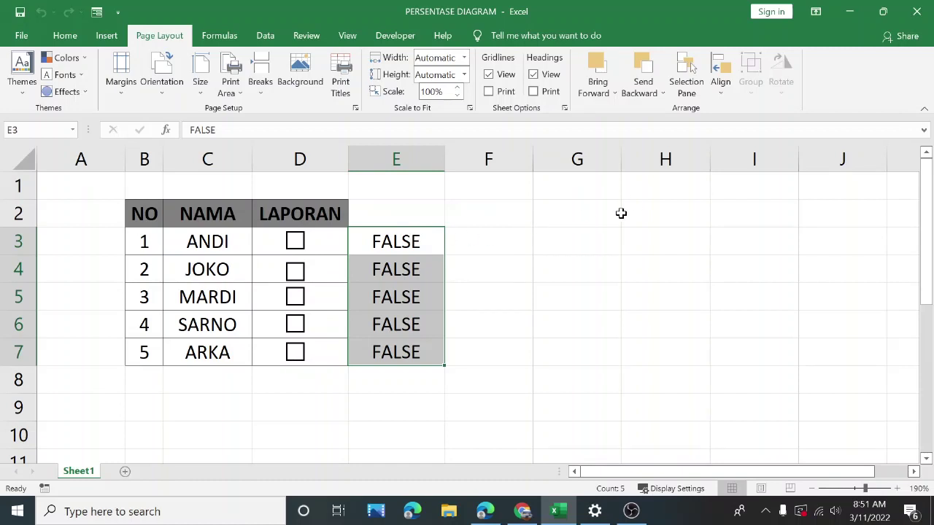
{"action": "left_click", "coordinate": [551, 234]}
- Enter =E3+E4+E5+E6+E7 in E8 to total the ticked reports
{"action": "left_click", "coordinate": [420, 237]}
{"action": "left_click", "coordinate": [421, 317]}
{"action": "left_click", "coordinate": [407, 380]}
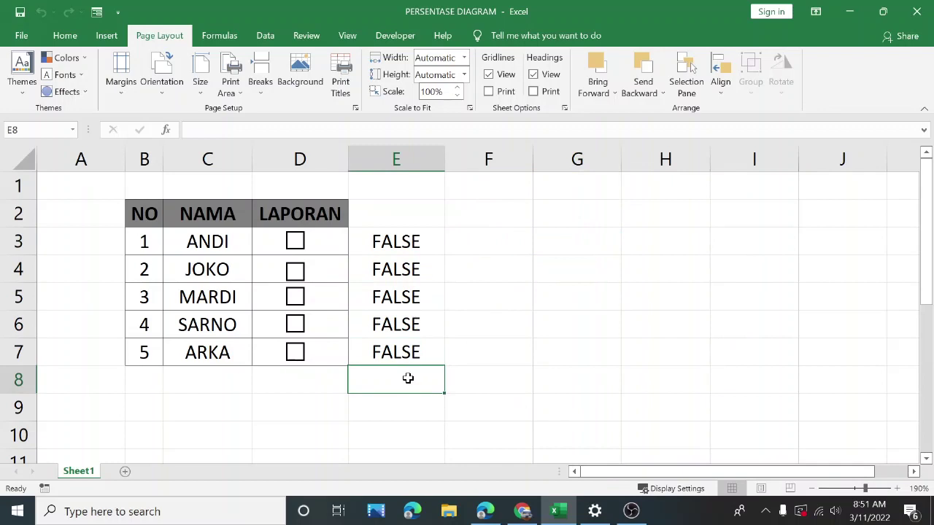
{"action": "type", "text": "="}
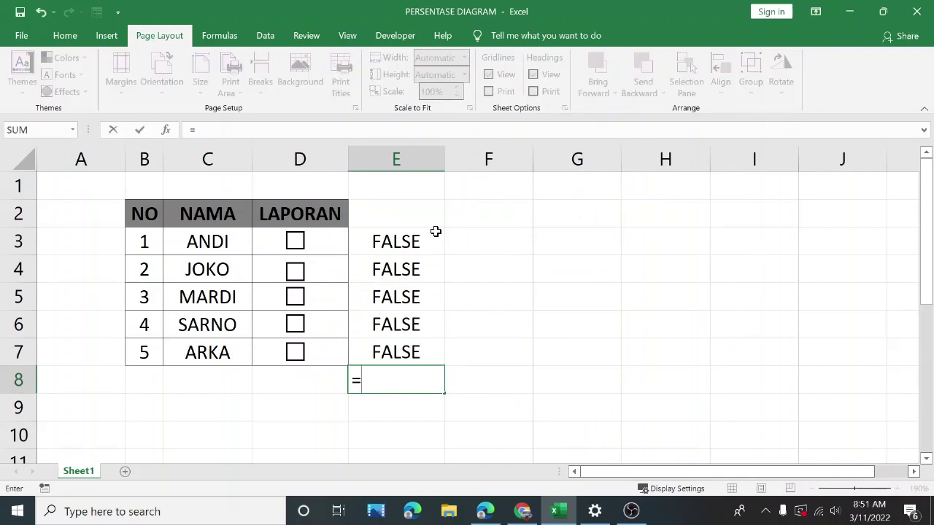
{"action": "left_click", "coordinate": [422, 241]}
{"action": "type", "text": "+"}
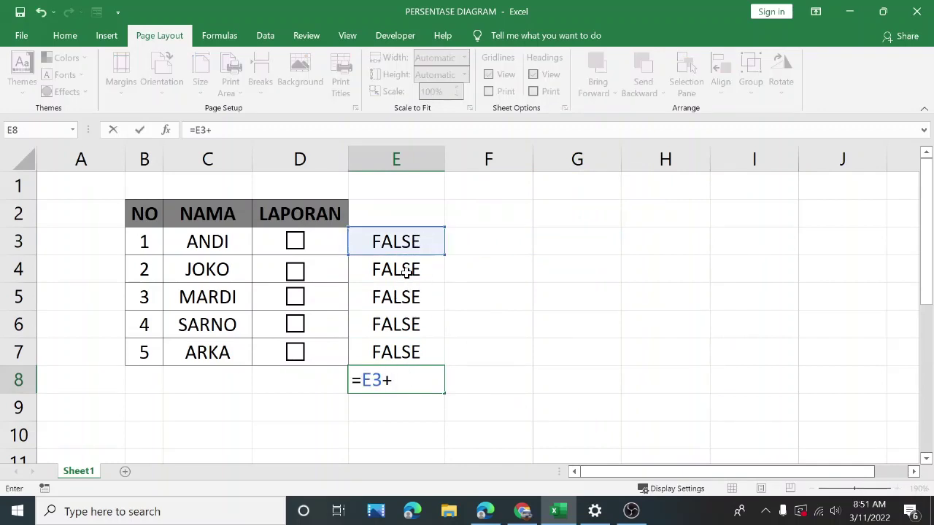
{"action": "left_click", "coordinate": [406, 272]}
{"action": "type", "text": "+"}
{"action": "left_click", "coordinate": [407, 297]}
{"action": "type", "text": "+"}
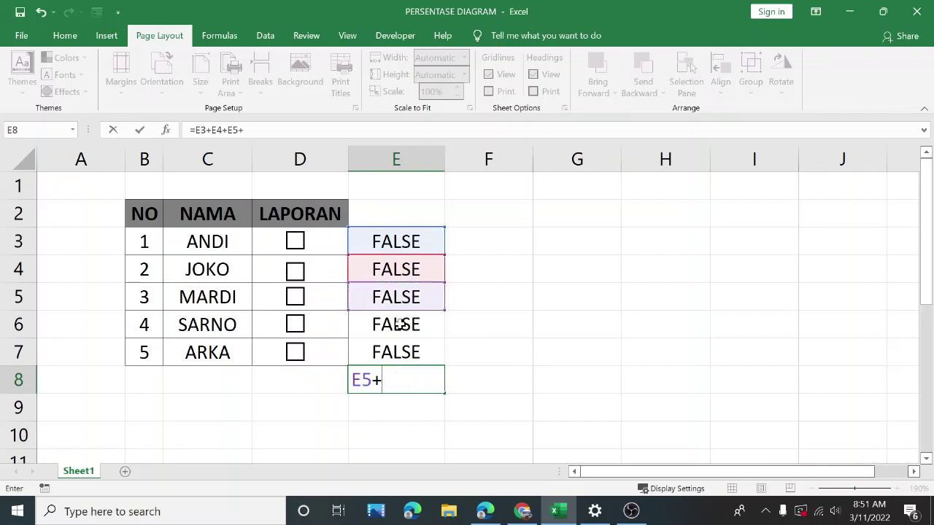
{"action": "left_click", "coordinate": [403, 323]}
{"action": "type", "text": "+"}
{"action": "left_click", "coordinate": [401, 351]}
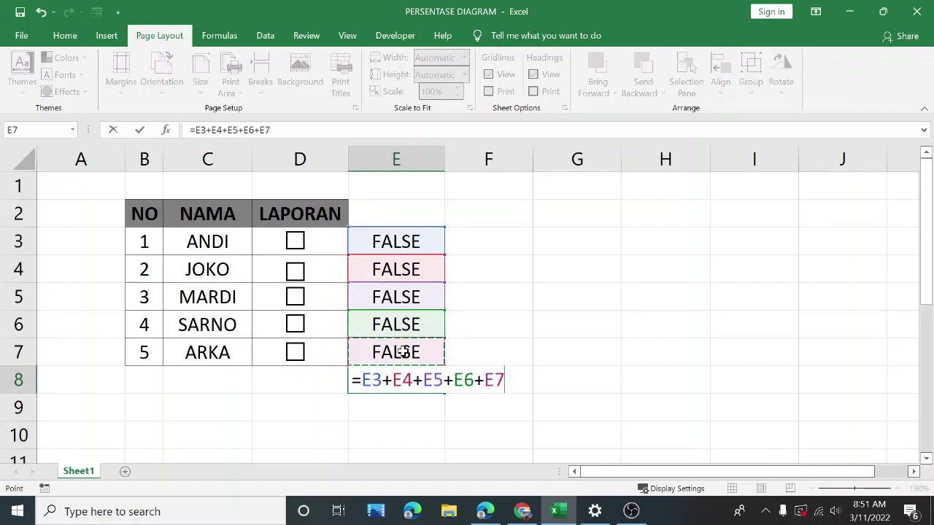
{"action": "key", "text": "Return"}
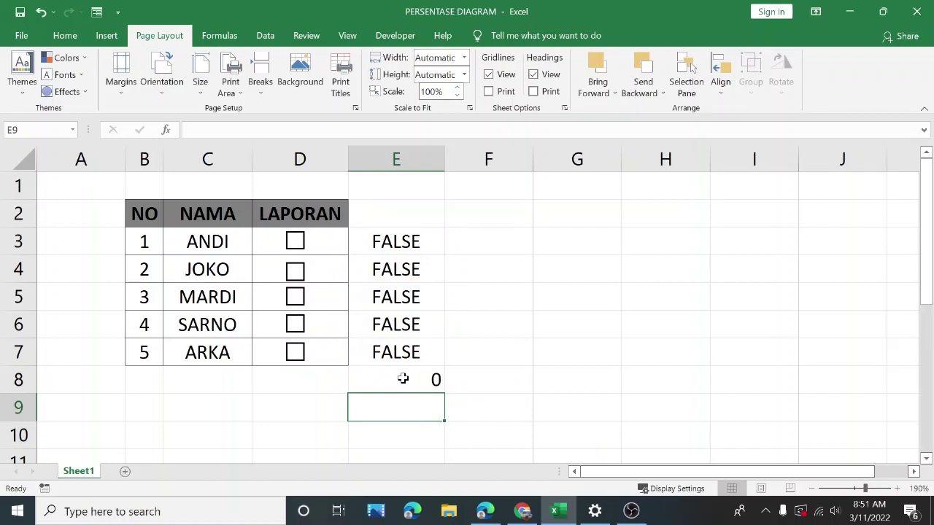
- Tick the ANDI, JOKO, MARDI, SARNO and ARKA report checkboxes so E8 reads 5
{"action": "left_click", "coordinate": [402, 377]}
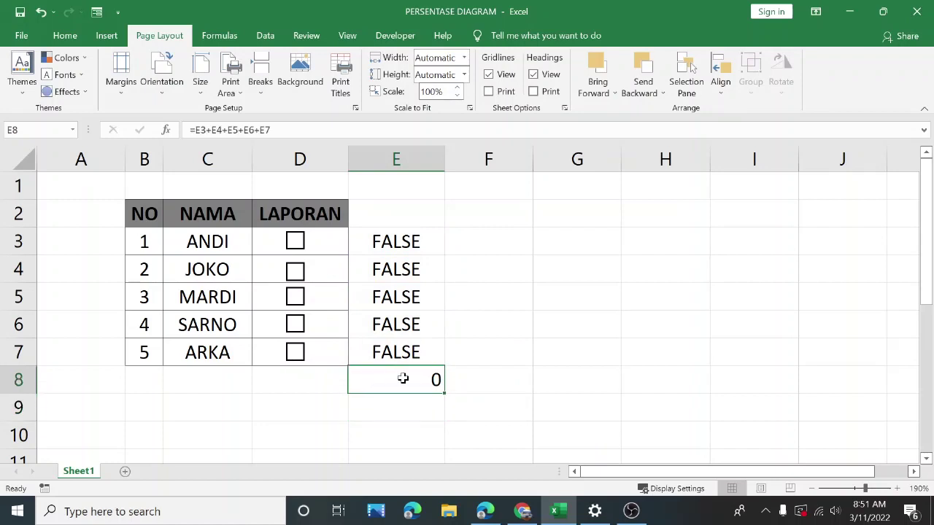
{"action": "left_click", "coordinate": [295, 243]}
{"action": "left_click", "coordinate": [295, 274]}
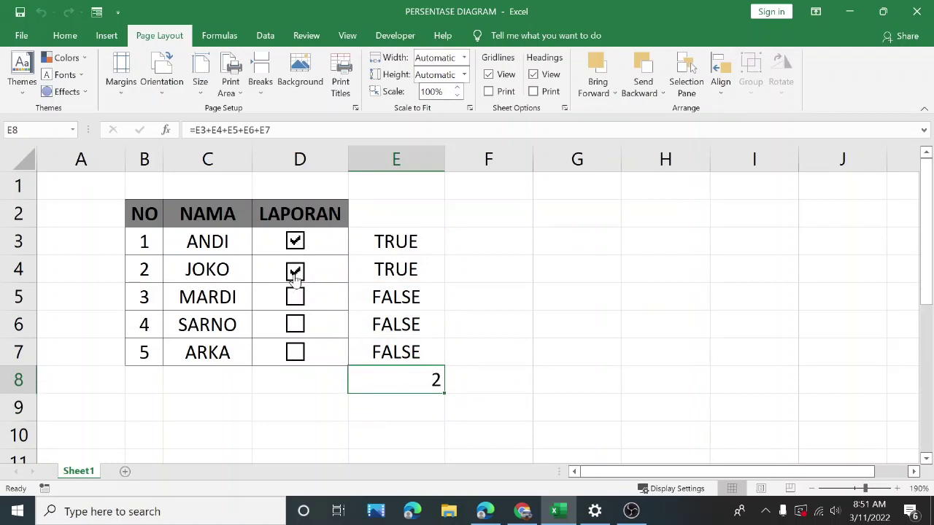
{"action": "left_click", "coordinate": [295, 296]}
{"action": "left_click", "coordinate": [294, 324]}
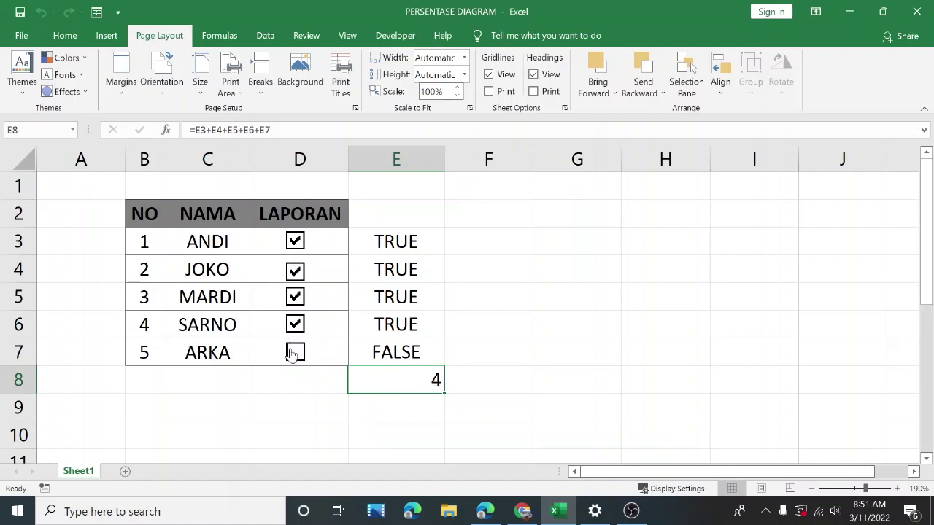
{"action": "left_click", "coordinate": [292, 353]}
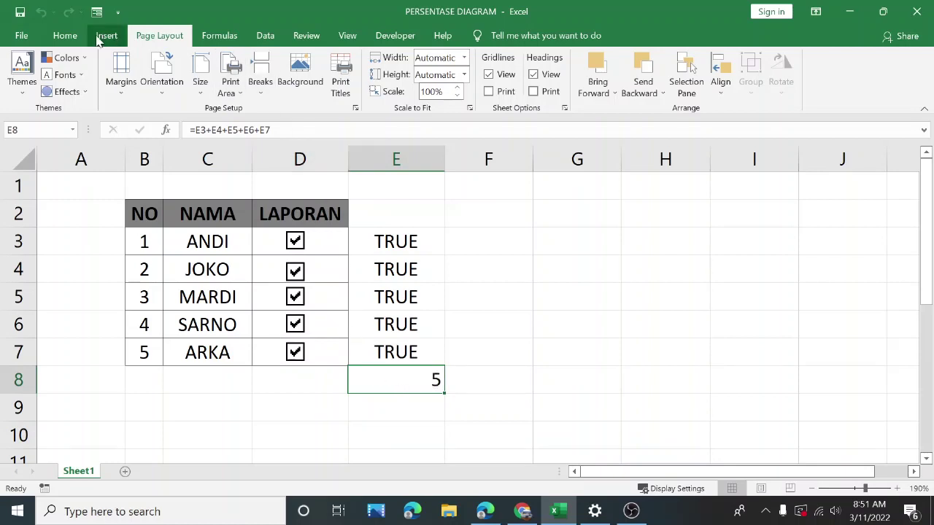
- Centre the total in cell E8
{"action": "left_click", "coordinate": [65, 35]}
{"action": "left_click", "coordinate": [257, 89]}
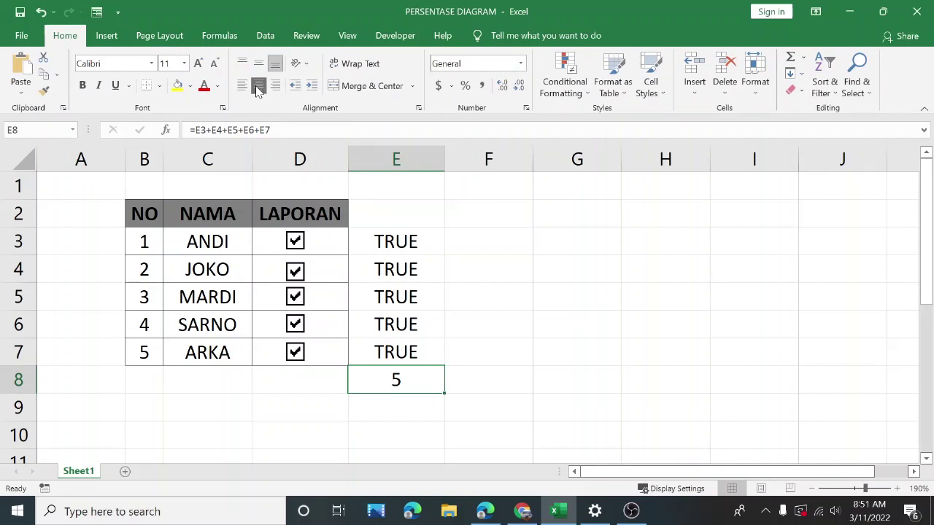
{"action": "left_click", "coordinate": [539, 305]}
{"action": "left_click", "coordinate": [459, 398]}
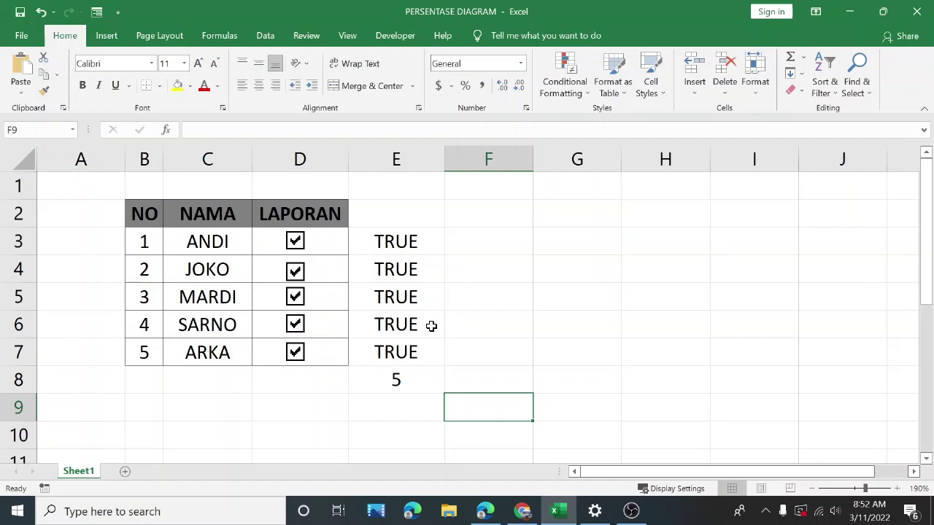
{"action": "left_click", "coordinate": [420, 373]}
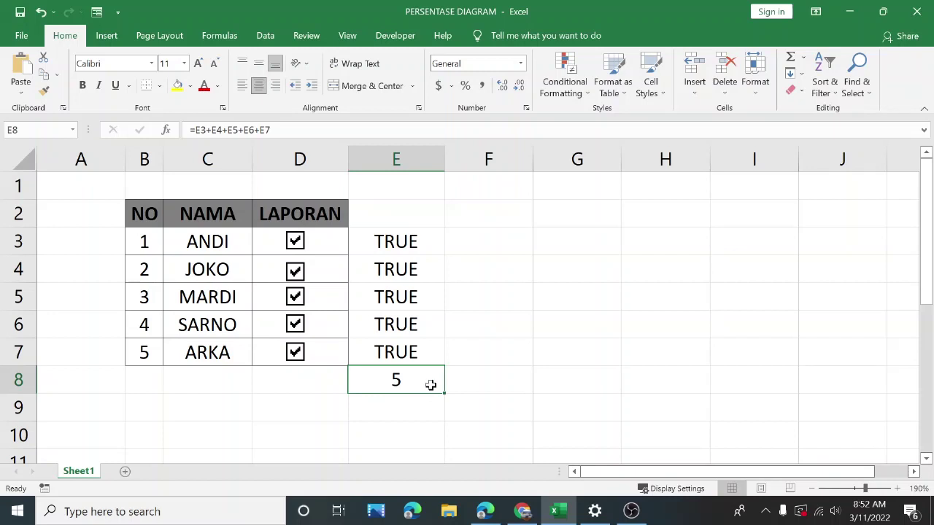
- Enter =E8/5 in F5 so it shows the ticked share, currently 1
{"action": "left_click", "coordinate": [508, 296]}
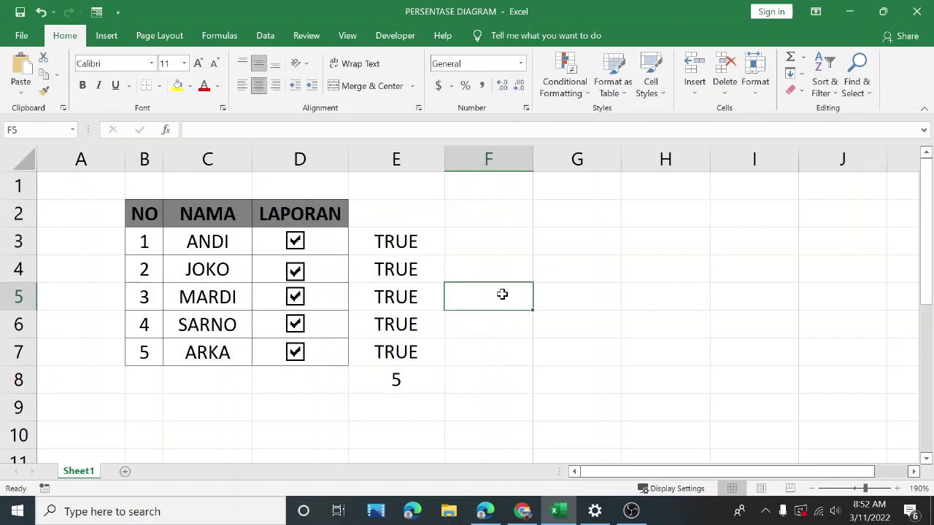
{"action": "type", "text": "="}
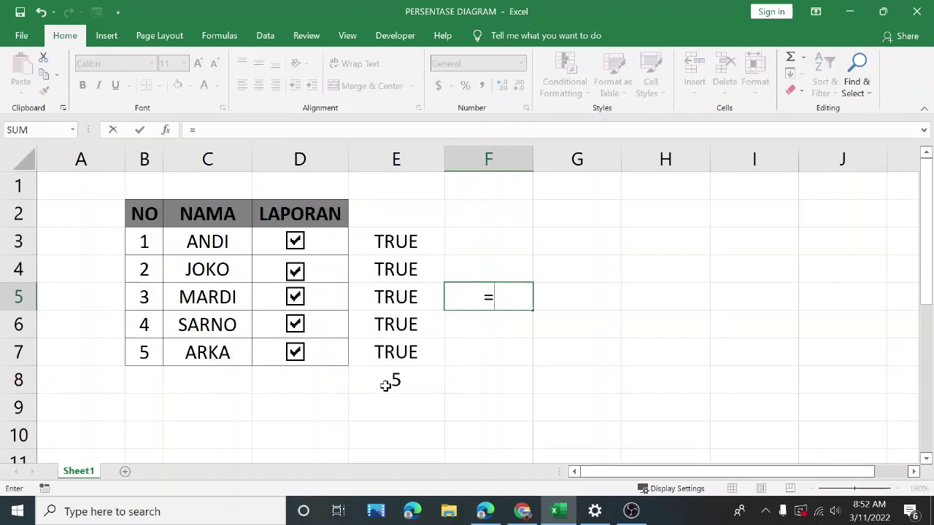
{"action": "left_click", "coordinate": [389, 384]}
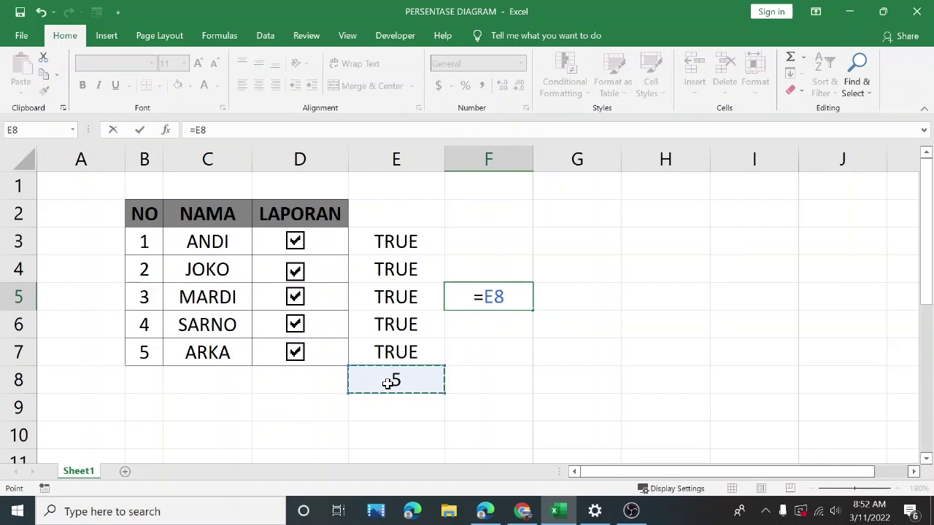
{"action": "type", "text": "/"}
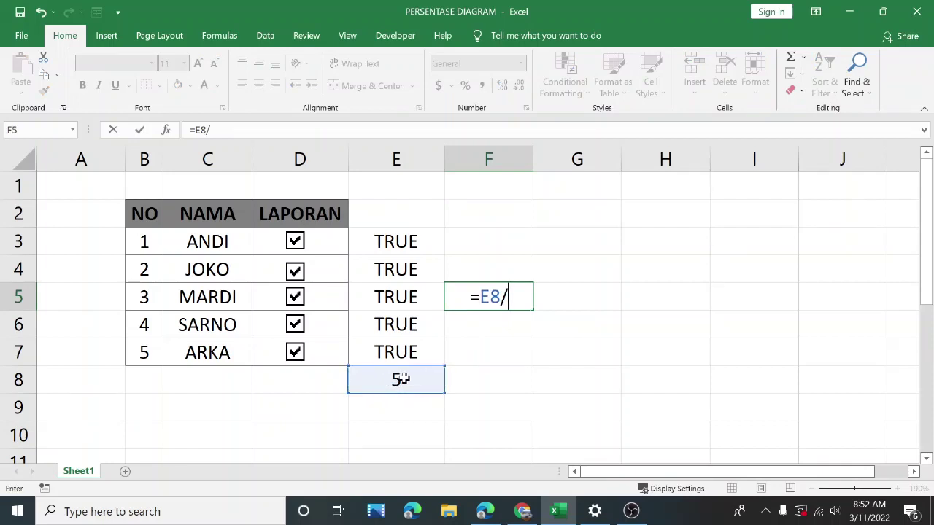
{"action": "type", "text": "5"}
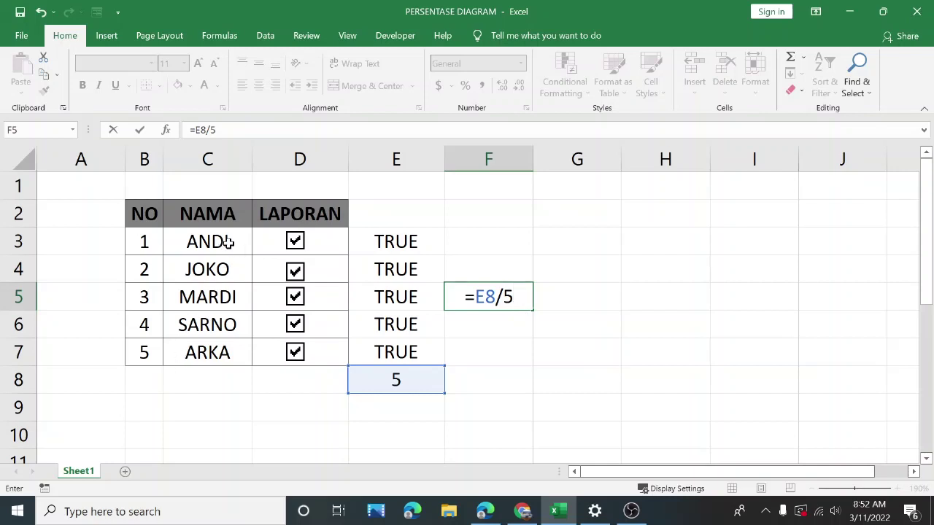
{"action": "key", "text": "Return"}
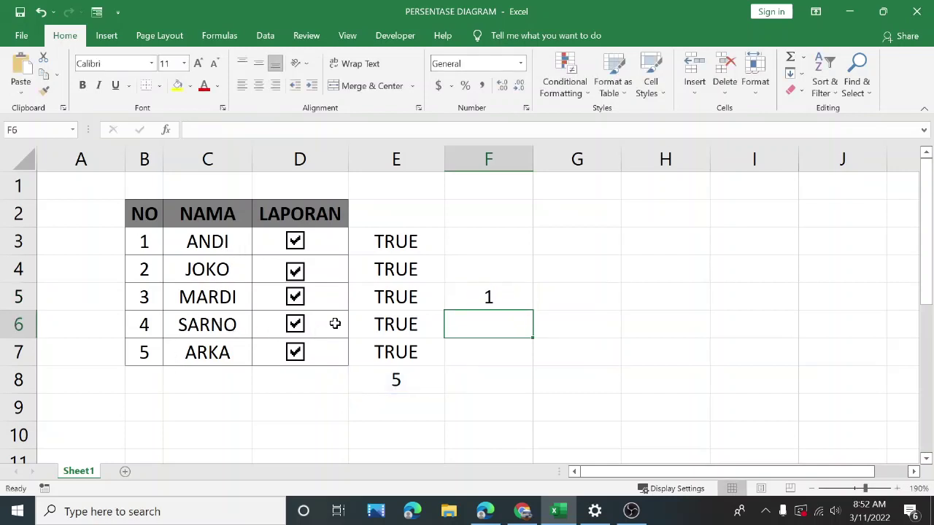
{"action": "left_click", "coordinate": [486, 301]}
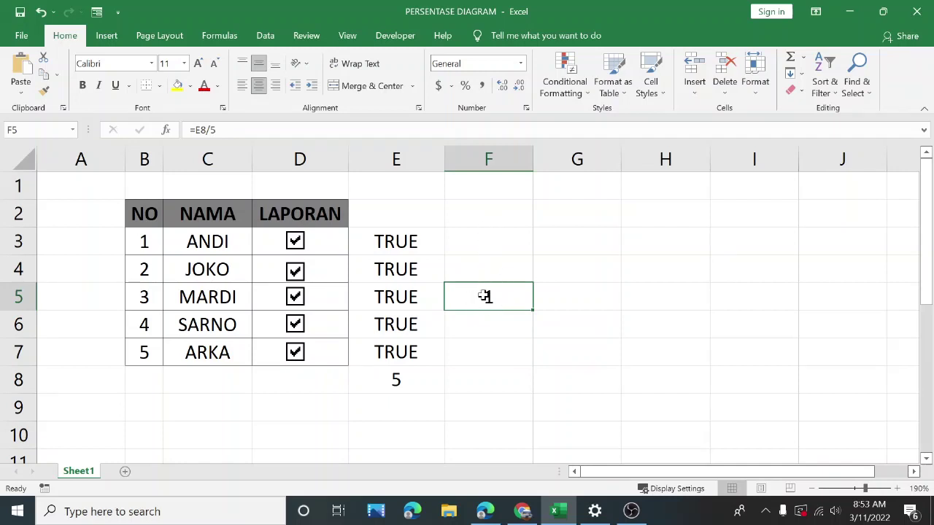
- Format F5 with Percent Style, then untick all five report checkboxes
{"action": "left_click", "coordinate": [464, 88]}
{"action": "left_click", "coordinate": [631, 302]}
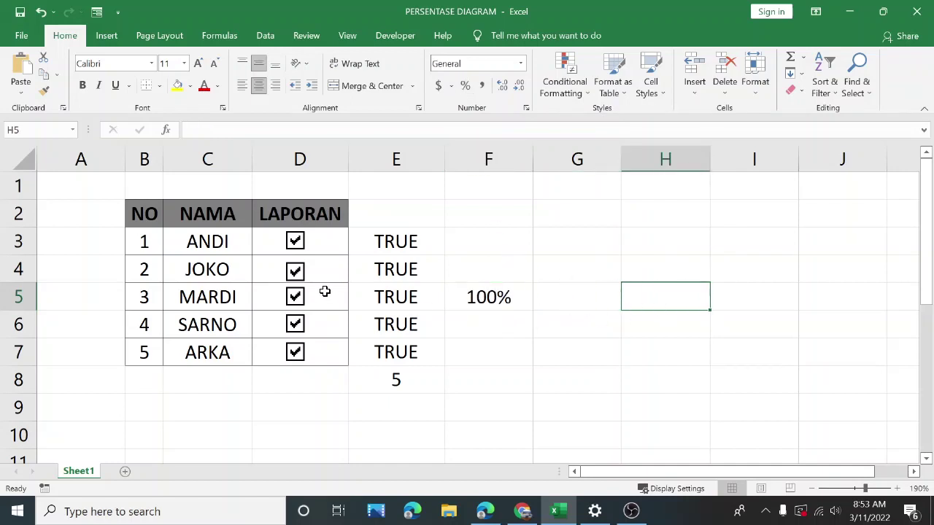
{"action": "left_click", "coordinate": [296, 241]}
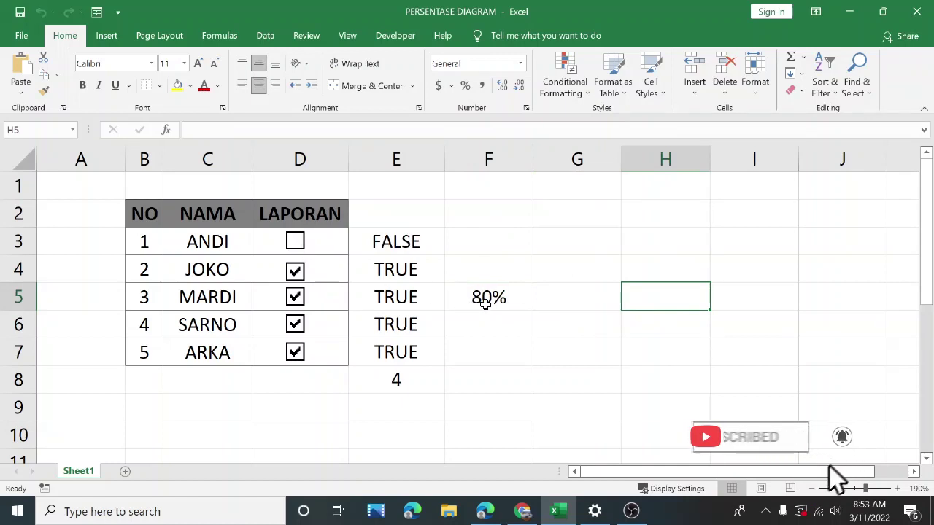
{"action": "left_click", "coordinate": [295, 270]}
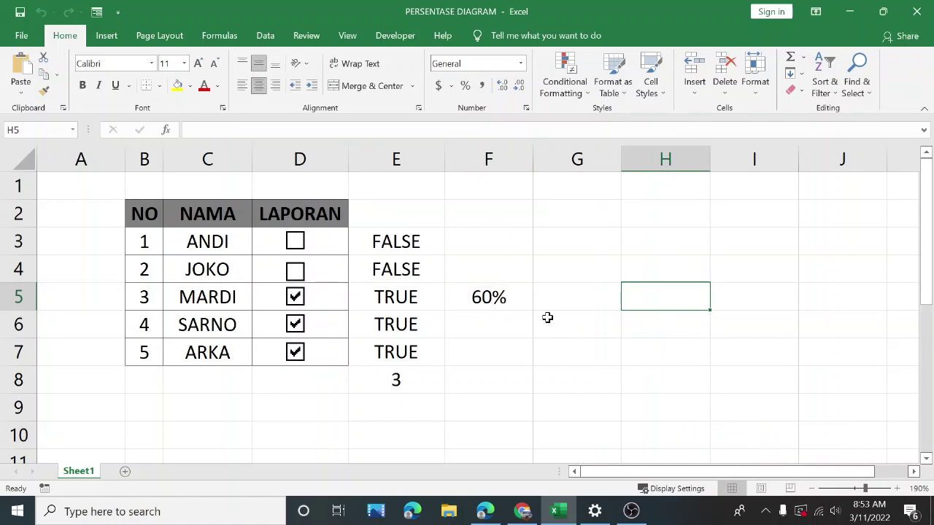
{"action": "left_click", "coordinate": [296, 298]}
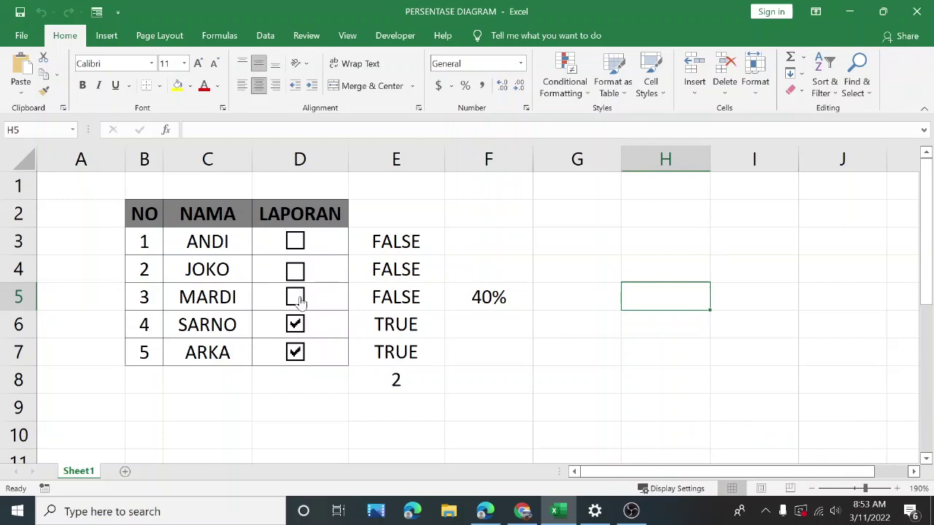
{"action": "left_click", "coordinate": [296, 324]}
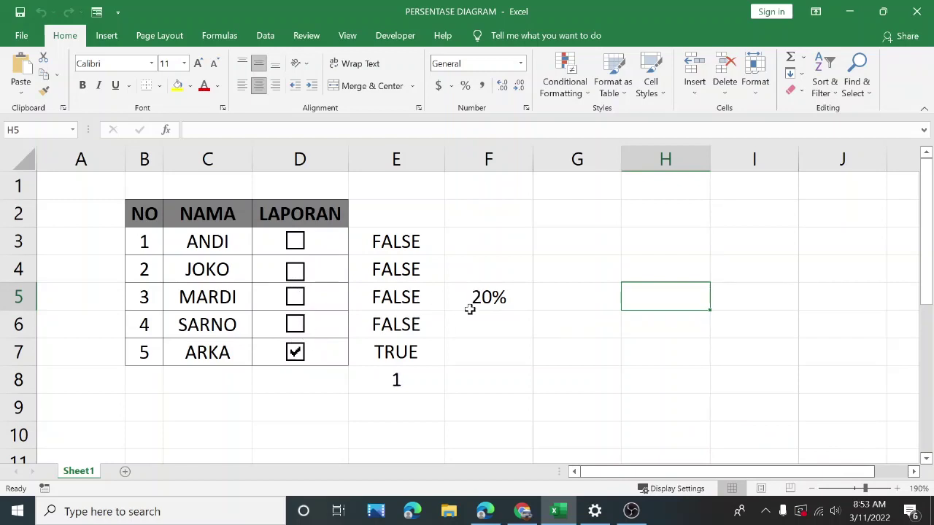
{"action": "left_click", "coordinate": [295, 354]}
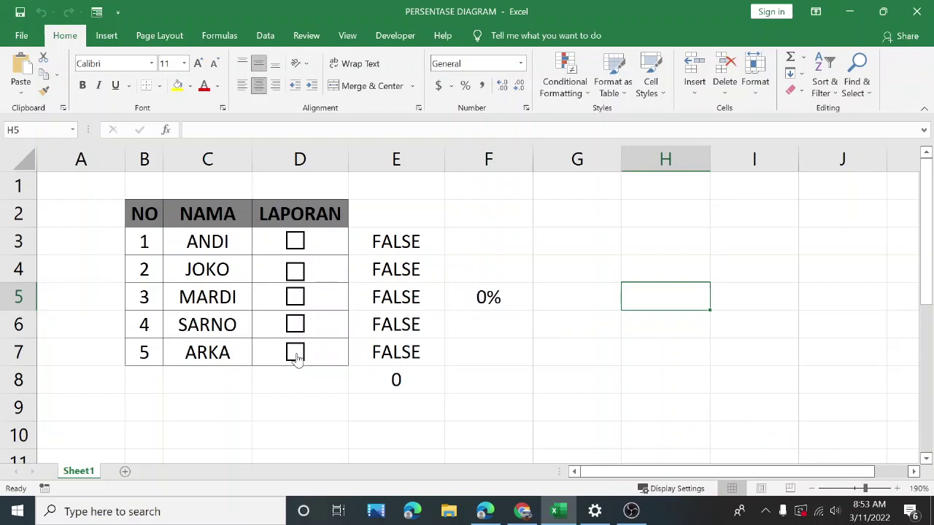
- Re-tick ANDI's and JOKO's reports so F5 reads 40%
{"action": "left_click", "coordinate": [298, 242]}
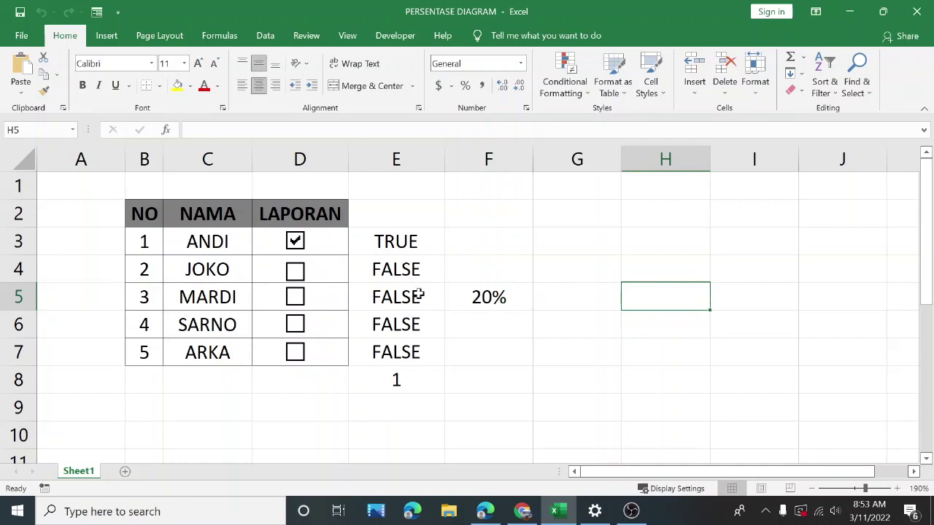
{"action": "left_click", "coordinate": [294, 270]}
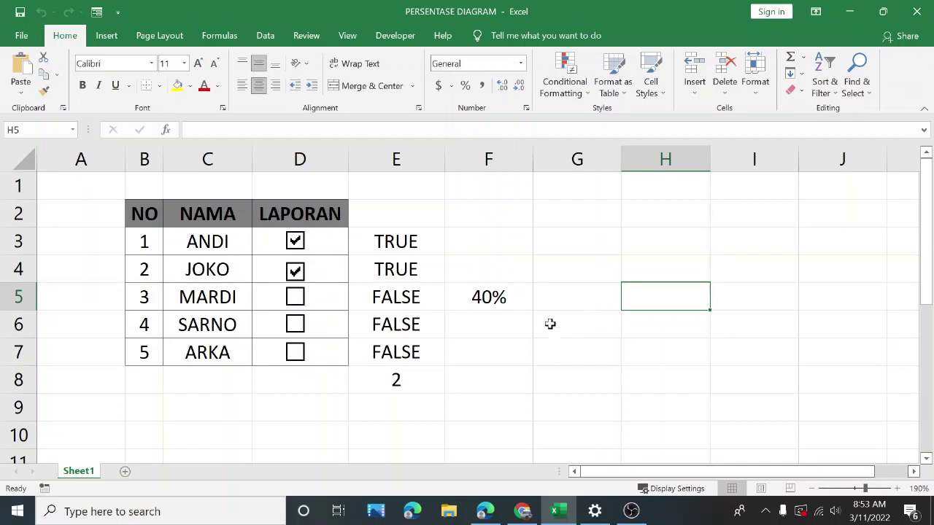
{"action": "left_click", "coordinate": [561, 297]}
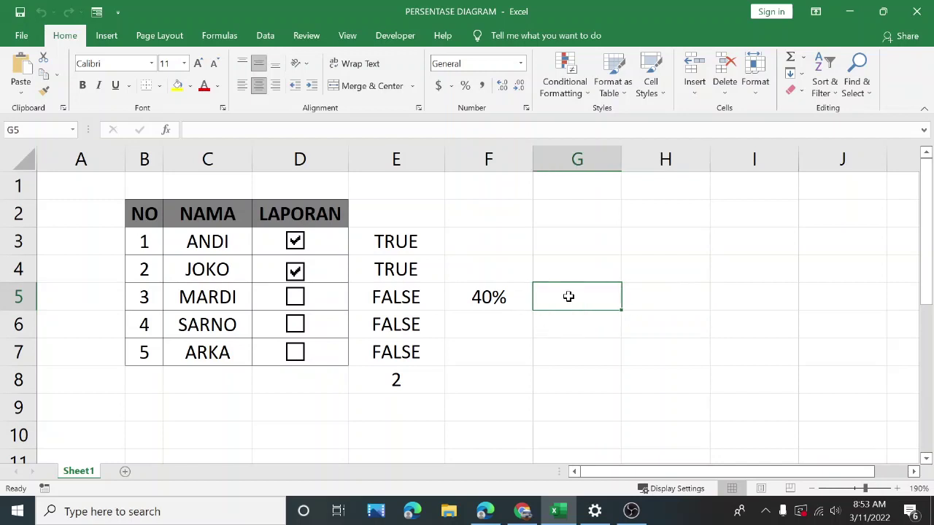
- Enter =1-F5 in G5 to show the unreported share
{"action": "type", "text": "="}
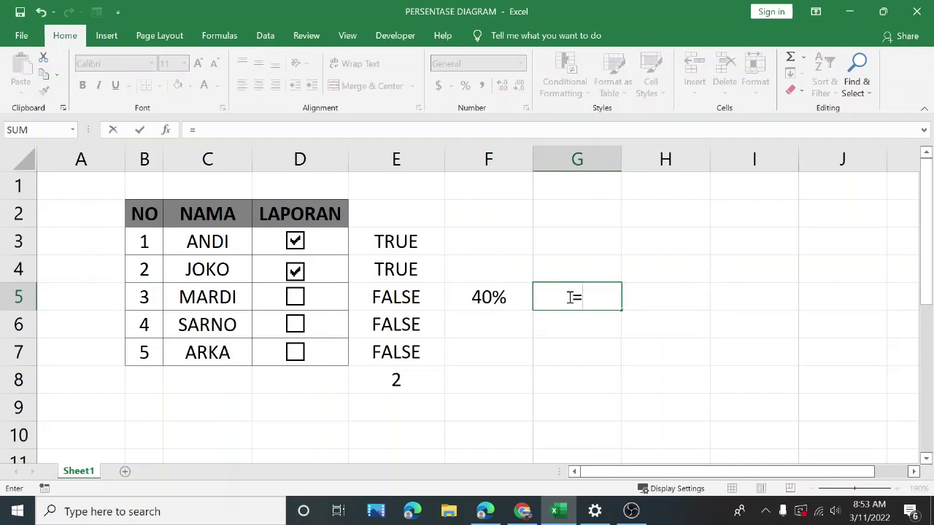
{"action": "type", "text": "1"}
{"action": "type", "text": "-"}
{"action": "left_click", "coordinate": [481, 296]}
{"action": "key", "text": "Return"}
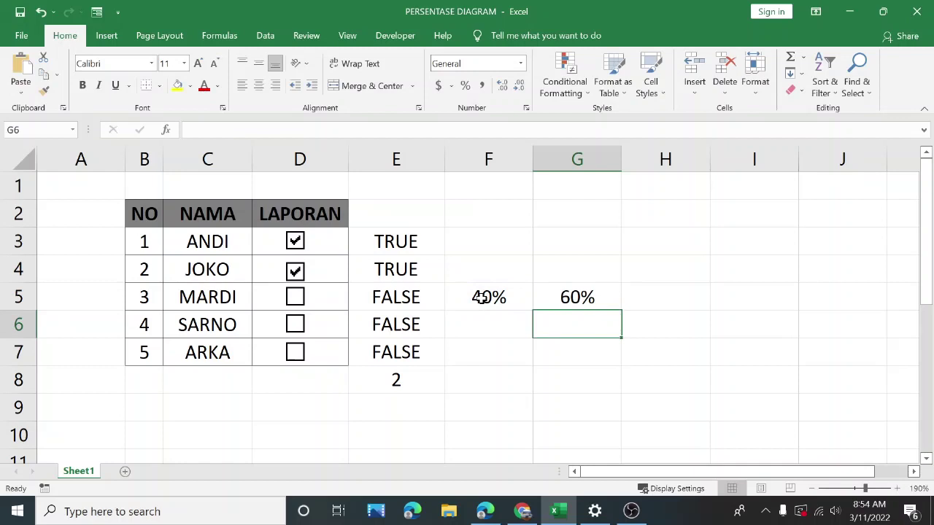
{"action": "left_click", "coordinate": [668, 288]}
{"action": "left_click", "coordinate": [597, 297]}
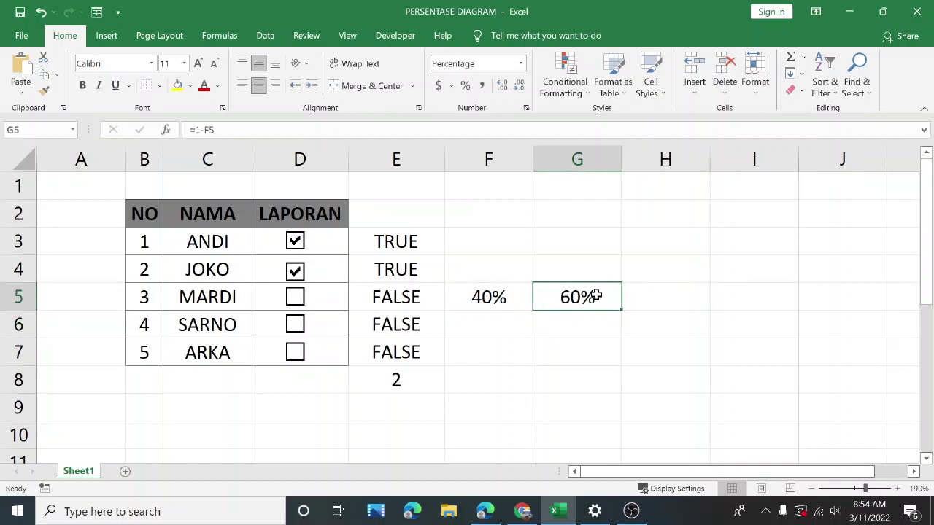
- Test the checkboxes, then untick all five reports so F5 and G5 read 0% and 100%
{"action": "left_click", "coordinate": [293, 297]}
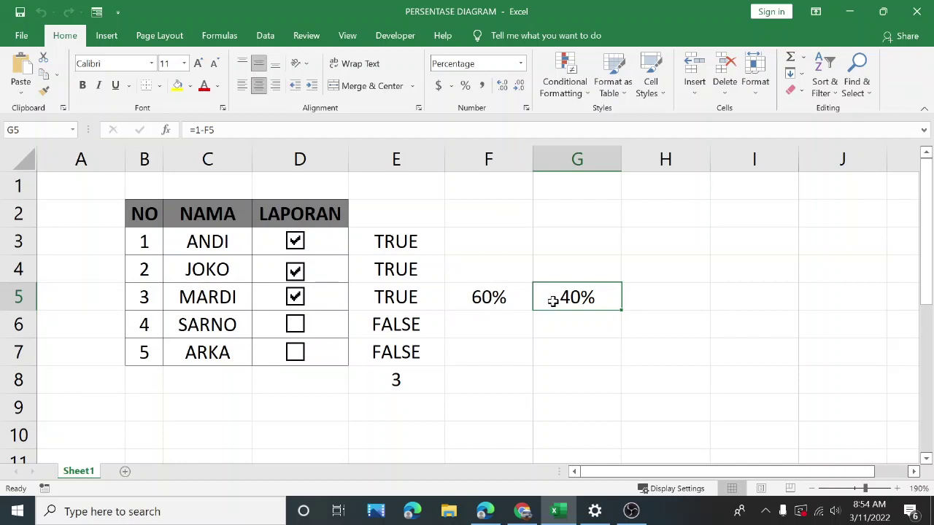
{"action": "left_click", "coordinate": [536, 323]}
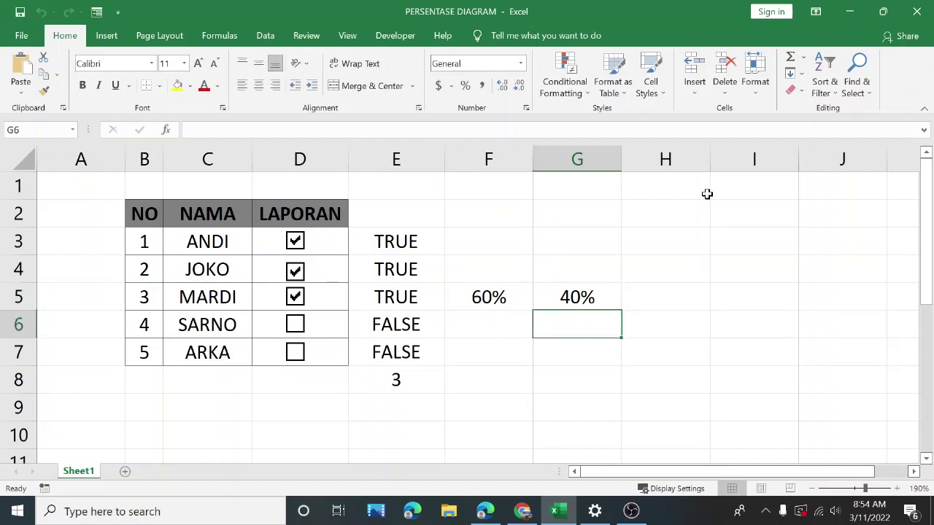
{"action": "left_click", "coordinate": [297, 329]}
{"action": "left_click", "coordinate": [295, 353]}
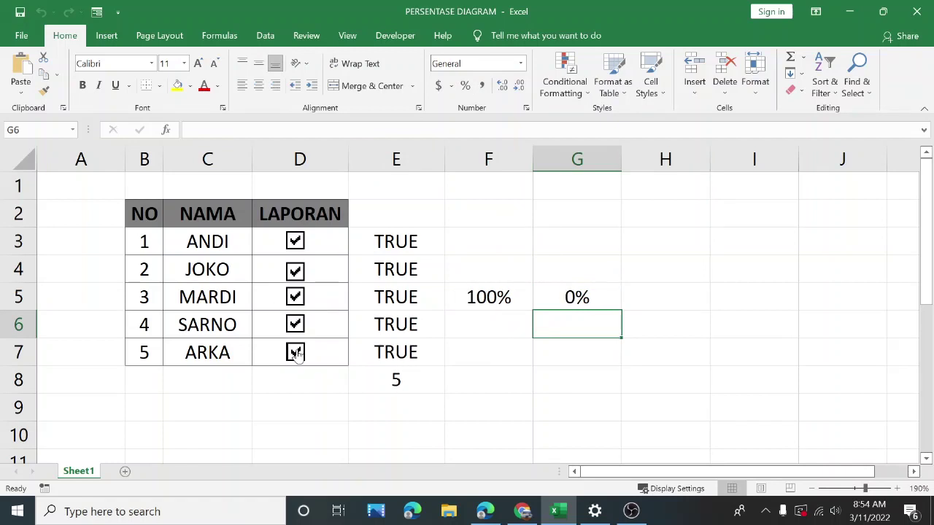
{"action": "left_click", "coordinate": [294, 354]}
{"action": "left_click", "coordinate": [295, 326]}
{"action": "left_click", "coordinate": [295, 296]}
{"action": "left_click", "coordinate": [295, 270]}
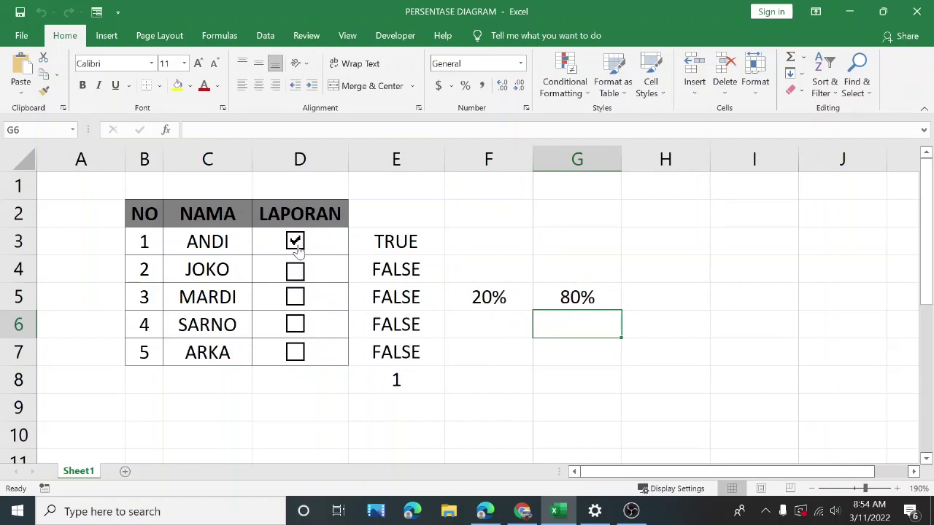
{"action": "left_click", "coordinate": [295, 242]}
{"action": "left_click", "coordinate": [475, 240]}
{"action": "left_click", "coordinate": [487, 324]}
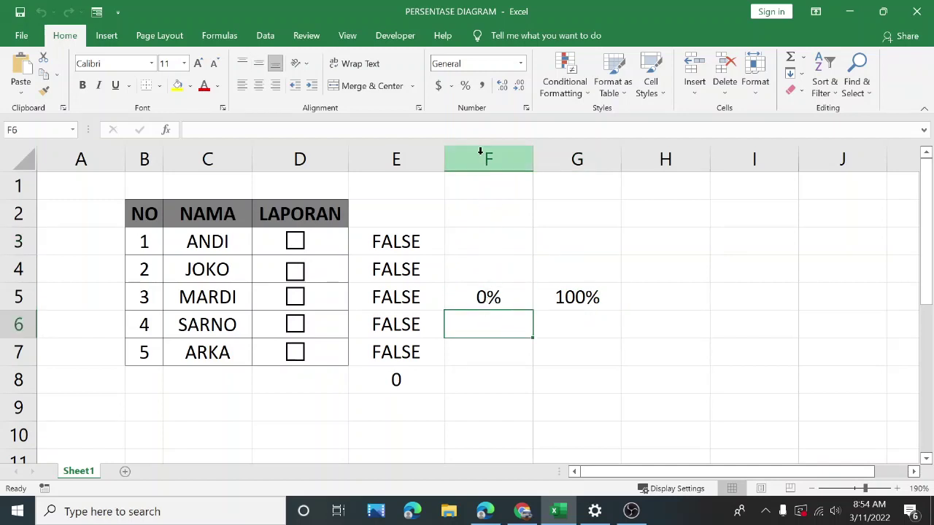
{"action": "left_click", "coordinate": [107, 36]}
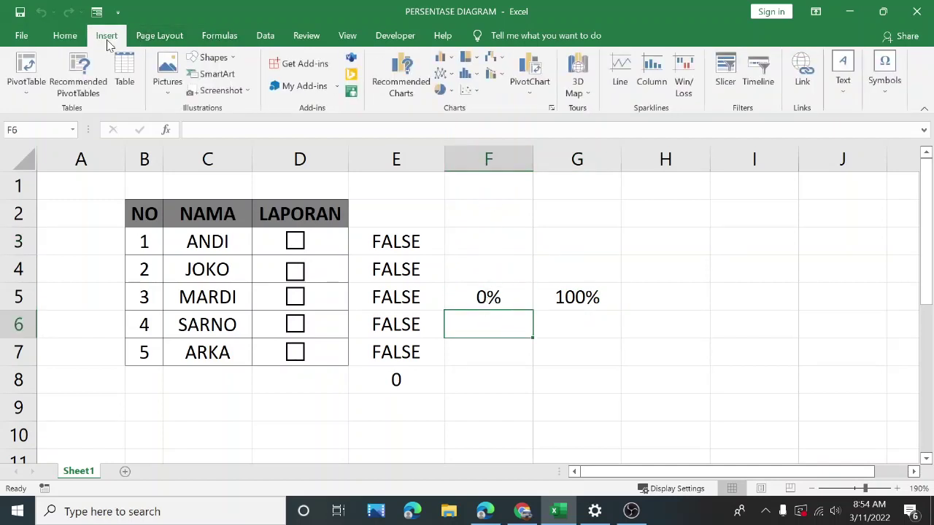
- Insert a doughnut chart, shrink it and place it beside the report table
{"action": "left_click", "coordinate": [450, 92]}
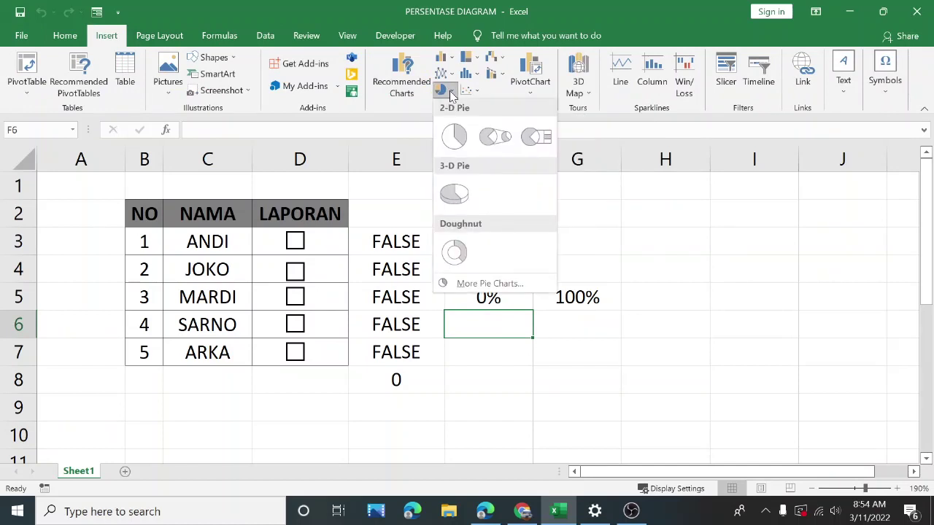
{"action": "left_click", "coordinate": [453, 252]}
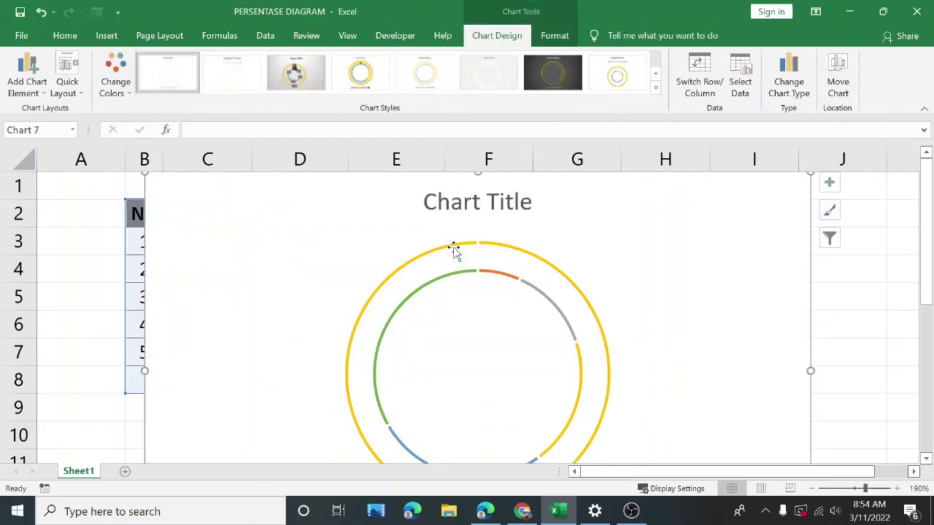
{"action": "left_click_drag", "start_coordinate": [809, 176], "coordinate": [644, 261]}
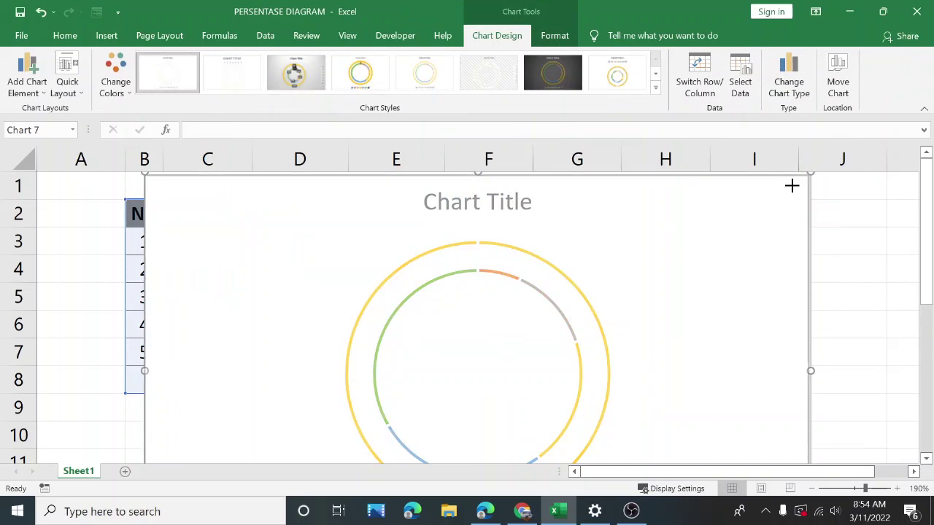
{"action": "mouse_move", "coordinate": [569, 329]}
{"action": "left_mouse_down"}
{"action": "mouse_move", "coordinate": [714, 235]}
{"action": "mouse_move", "coordinate": [805, 232]}
{"action": "mouse_move", "coordinate": [773, 234]}
{"action": "left_mouse_up"}
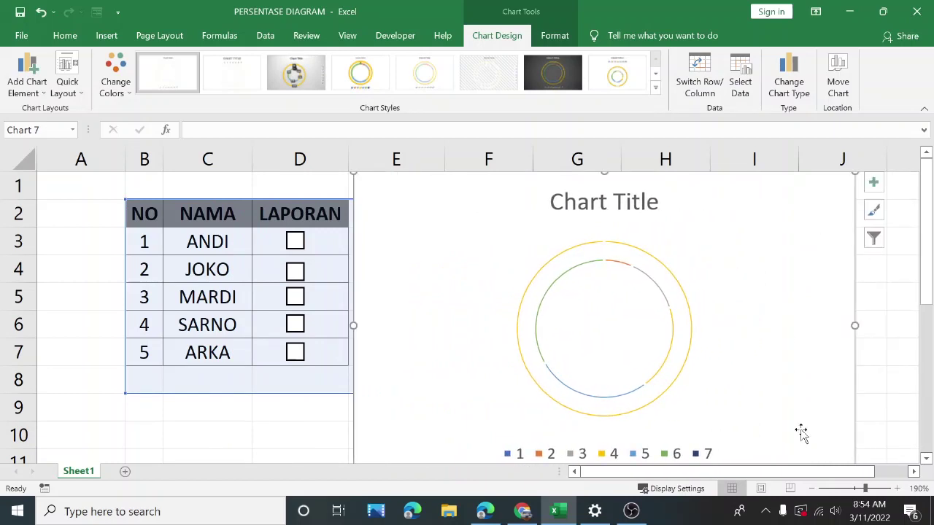
{"action": "left_click", "coordinate": [812, 488]}
- Zoom out and move the chart right to uncover column E, leaving chart styles unchanged
{"action": "left_click", "coordinate": [812, 488]}
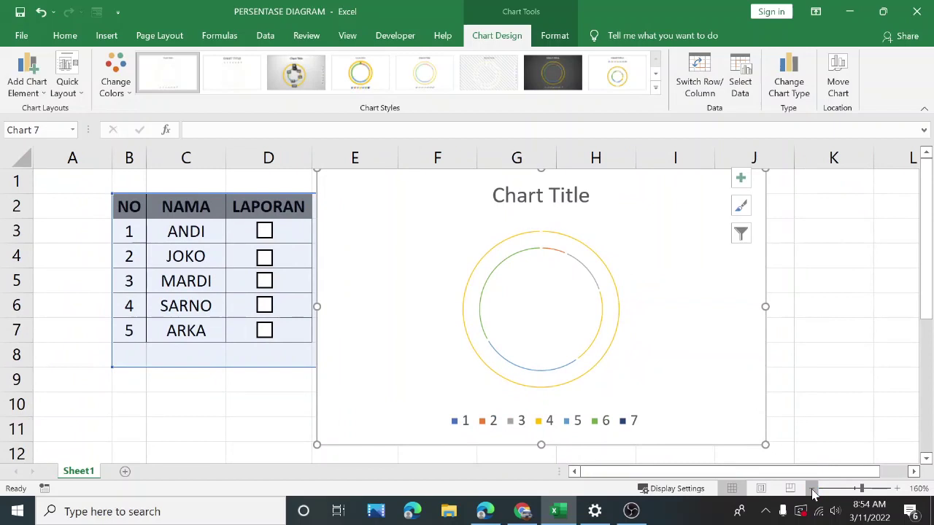
{"action": "left_click", "coordinate": [812, 488]}
{"action": "left_click_drag", "start_coordinate": [676, 231], "coordinate": [720, 247]}
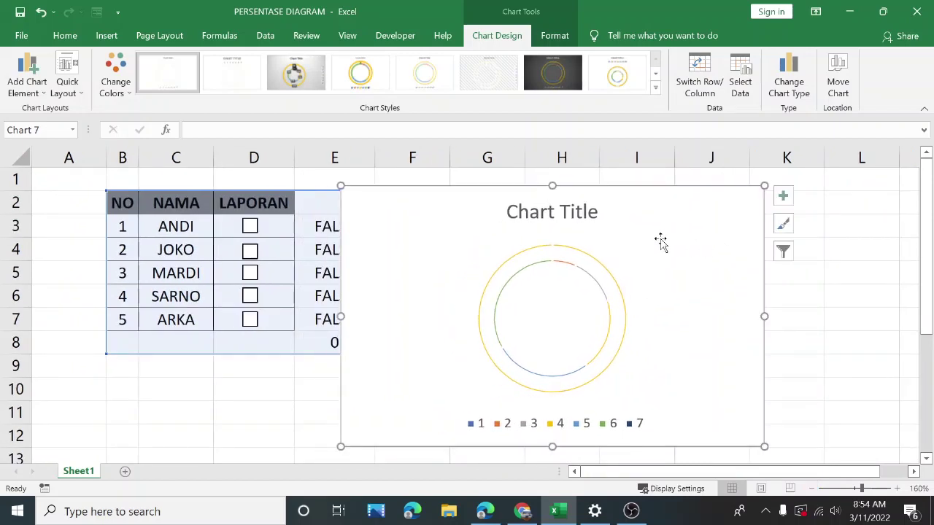
{"action": "left_click", "coordinate": [655, 90]}
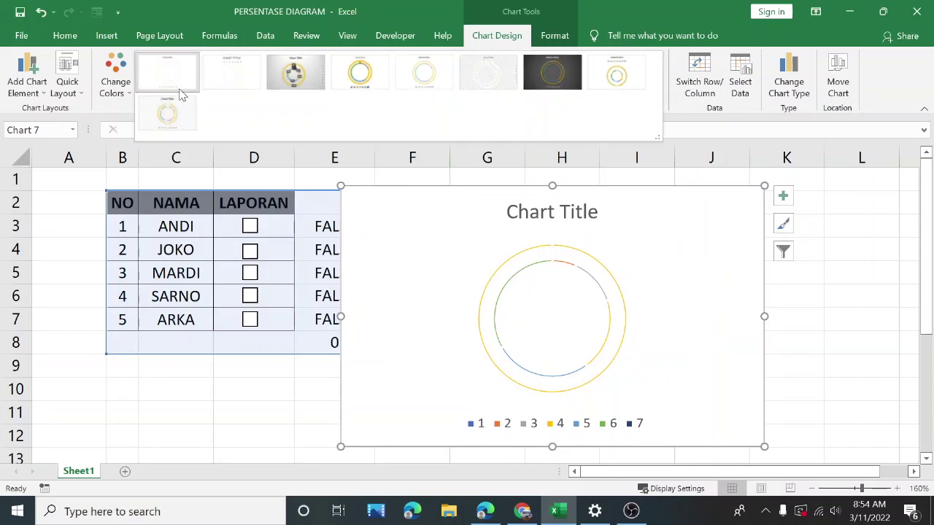
{"action": "left_click", "coordinate": [713, 258]}
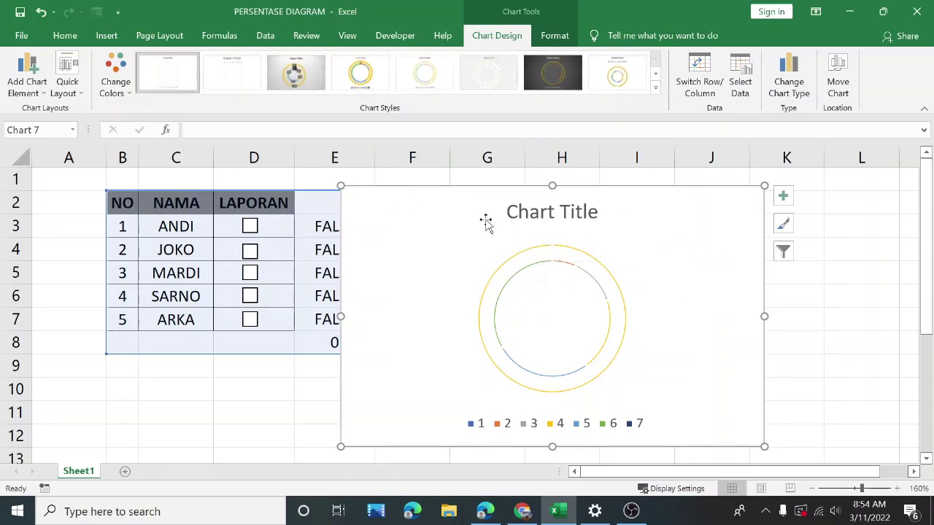
{"action": "right_click", "coordinate": [519, 226]}
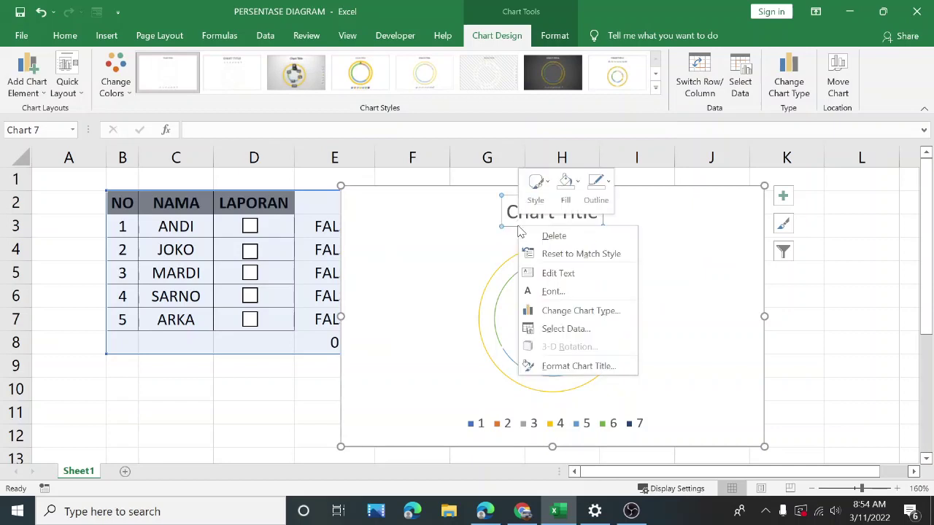
- Remove all four data series from the doughnut chart via Select Data
{"action": "left_click", "coordinate": [583, 330]}
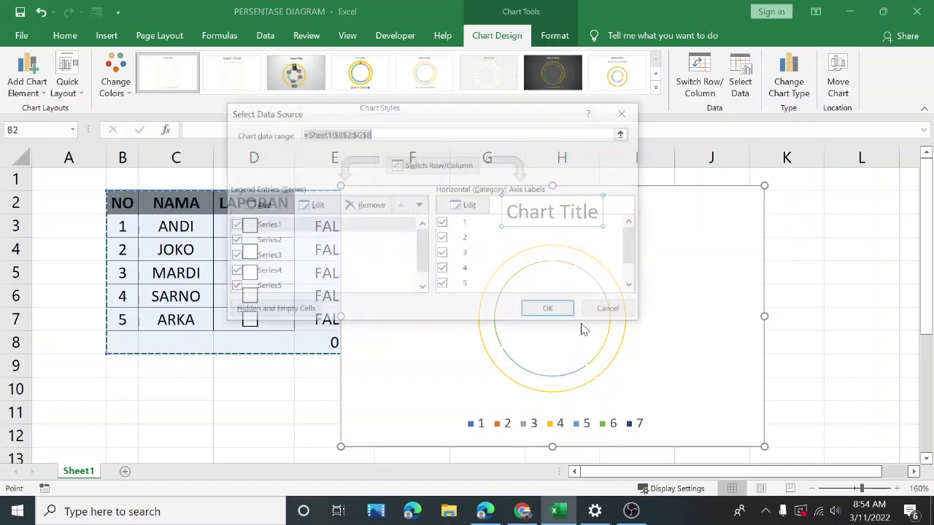
{"action": "scroll", "coordinate": [346, 254], "scroll_direction": "down", "scroll_amount": 4}
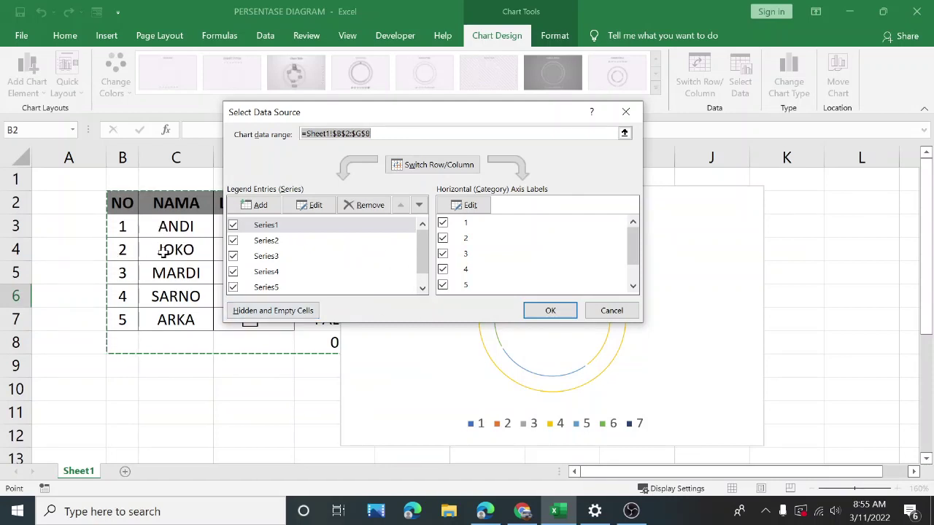
{"action": "left_click", "coordinate": [364, 205]}
{"action": "left_click", "coordinate": [364, 205]}
{"action": "left_click", "coordinate": [364, 205]}
{"action": "left_click", "coordinate": [364, 205]}
{"action": "left_click", "coordinate": [364, 205]}
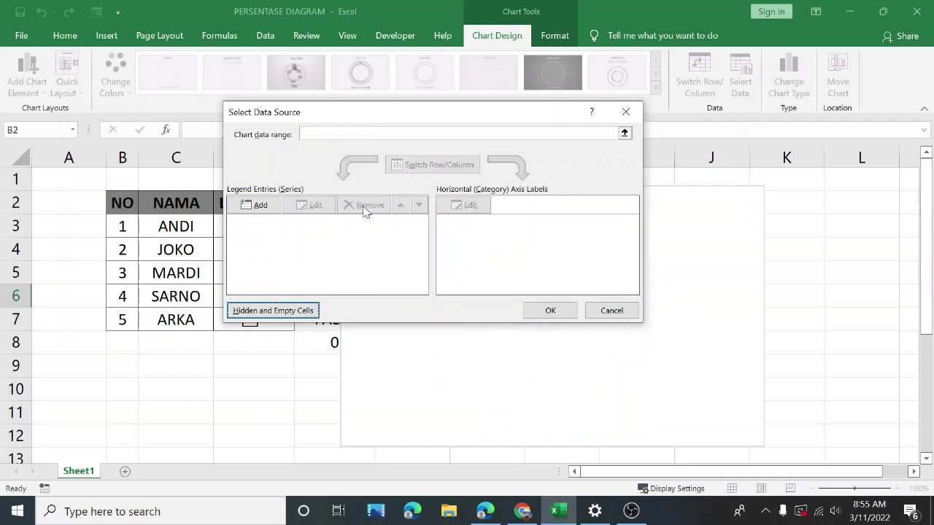
{"action": "left_click", "coordinate": [568, 314]}
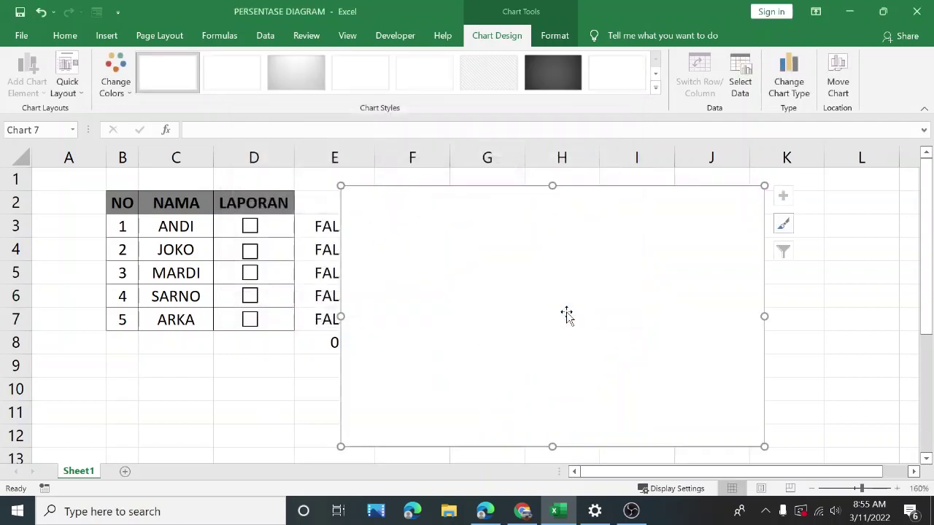
{"action": "right_click", "coordinate": [525, 201]}
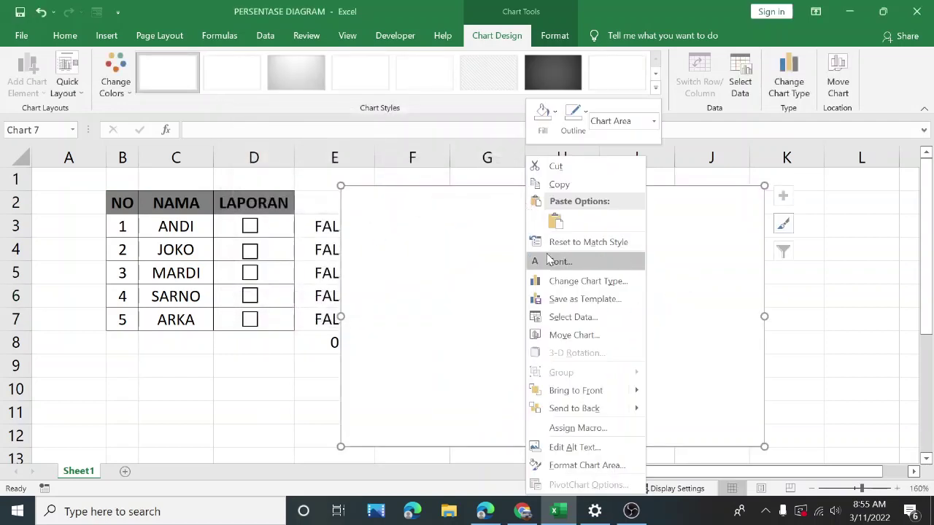
- Cancel a trial series addition and drag the blank chart right and down off row 5
{"action": "left_click", "coordinate": [565, 326]}
{"action": "left_click", "coordinate": [255, 205]}
{"action": "type", "text": "1"}
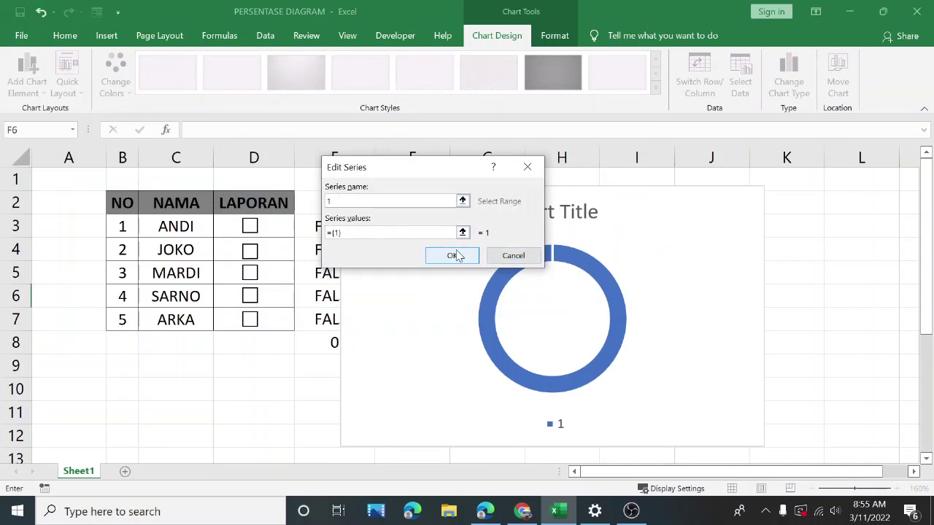
{"action": "left_click_drag", "start_coordinate": [367, 233], "coordinate": [304, 223]}
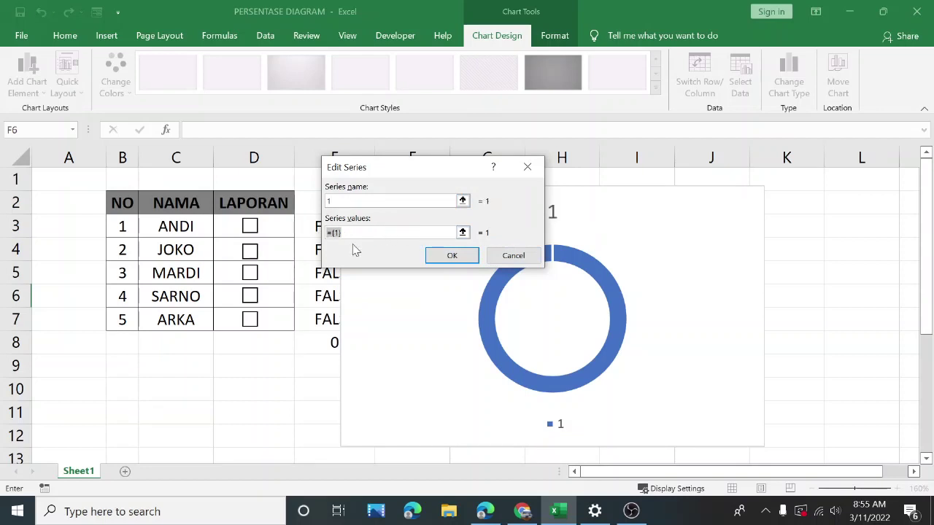
{"action": "key", "text": "BackSpace"}
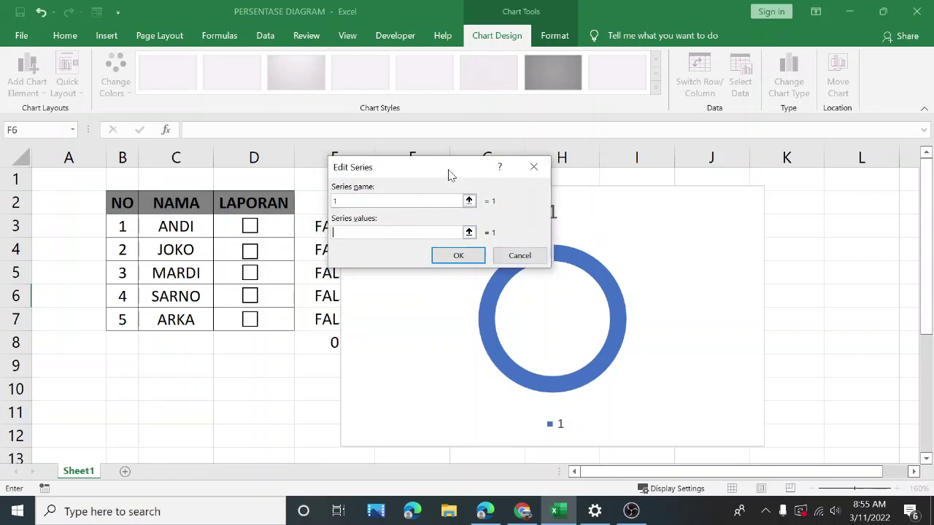
{"action": "left_click_drag", "start_coordinate": [443, 173], "coordinate": [616, 128]}
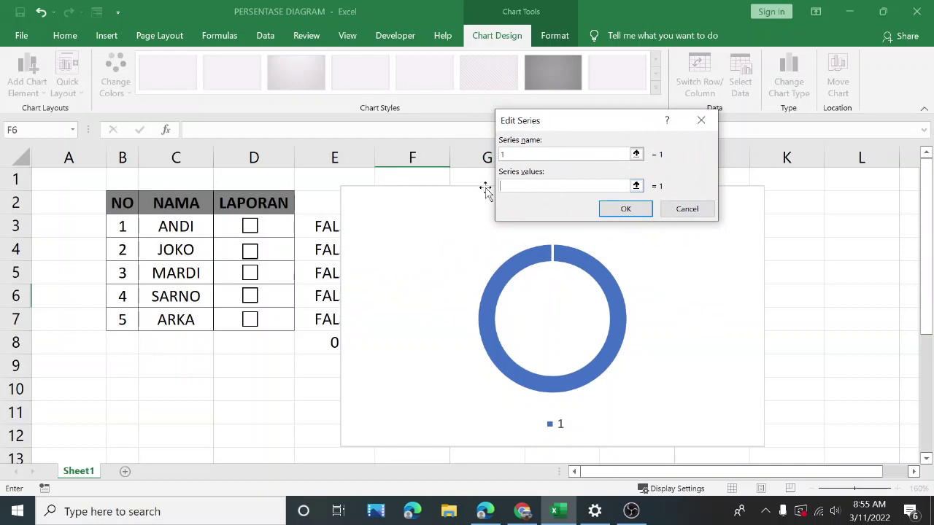
{"action": "left_click", "coordinate": [700, 211]}
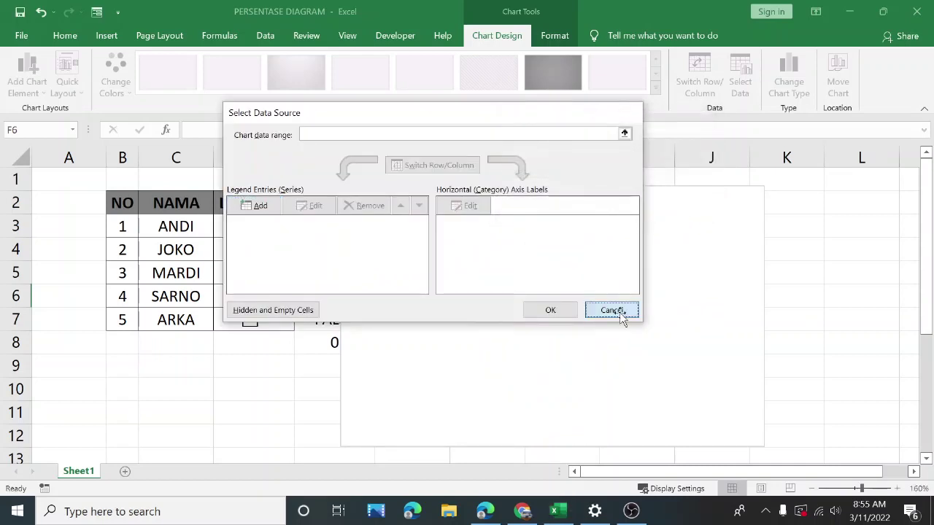
{"action": "left_click", "coordinate": [616, 311]}
{"action": "left_click_drag", "start_coordinate": [610, 248], "coordinate": [777, 318]}
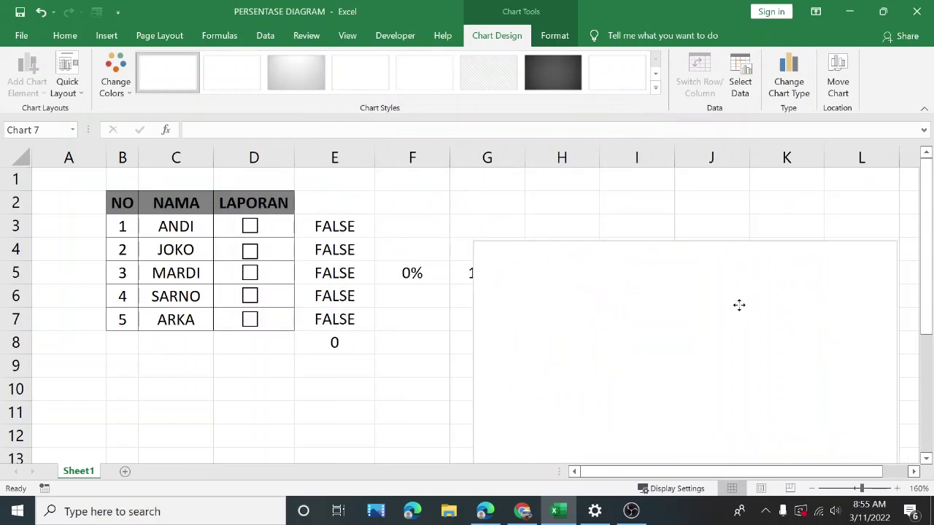
- Narrow columns F and G and set the blank chart right beside column G
{"action": "left_click_drag", "start_coordinate": [777, 318], "coordinate": [813, 232]}
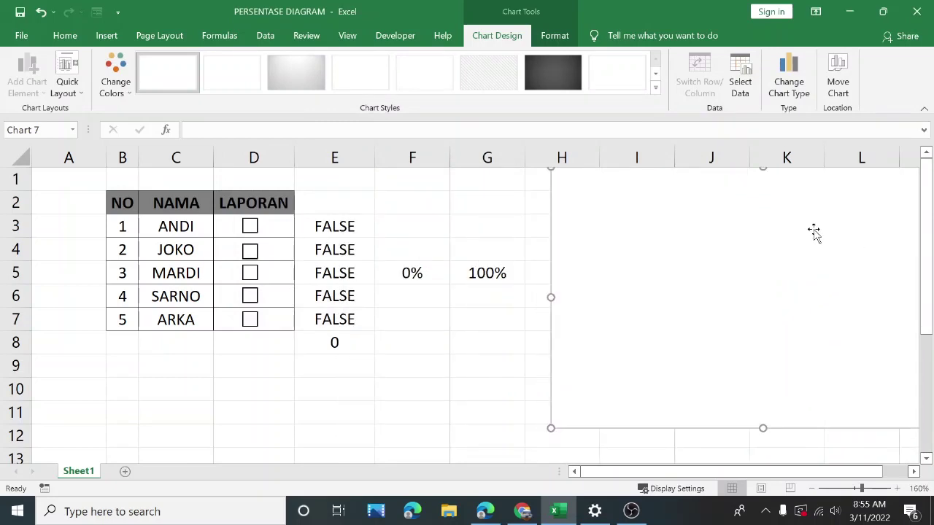
{"action": "left_click", "coordinate": [465, 267]}
{"action": "left_click_drag", "start_coordinate": [448, 156], "coordinate": [419, 157]}
{"action": "left_click_drag", "start_coordinate": [493, 157], "coordinate": [477, 156]}
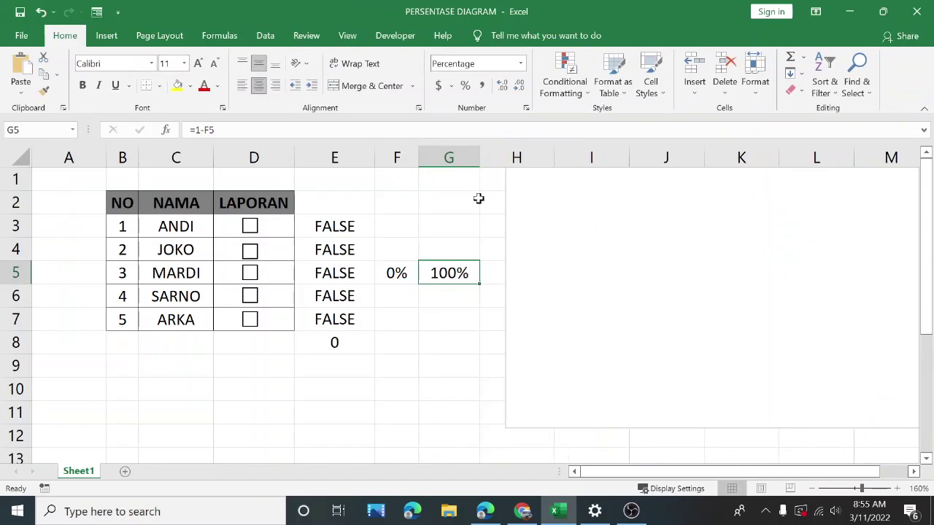
{"action": "left_click", "coordinate": [567, 198]}
{"action": "left_click_drag", "start_coordinate": [582, 215], "coordinate": [555, 219]}
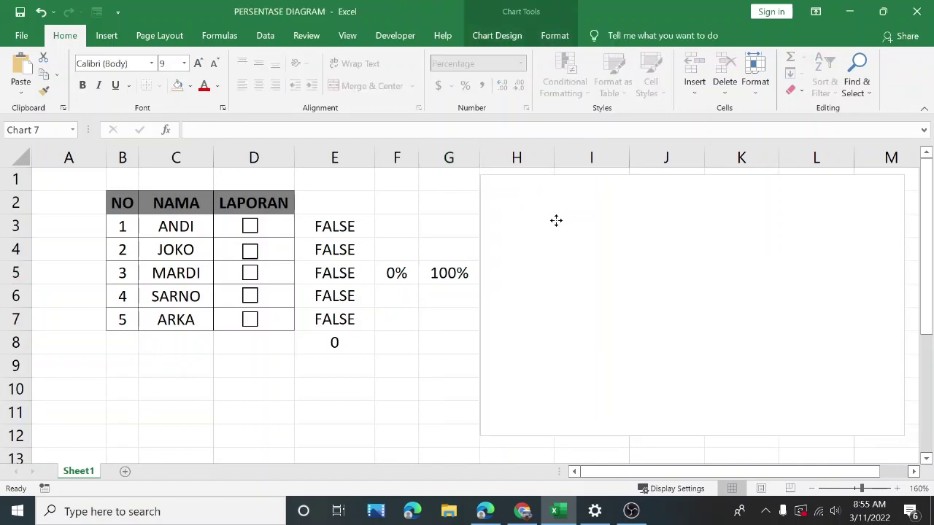
- Add a chart series named 1 with values =Sheet1!$F$5:$G$5
{"action": "right_click", "coordinate": [627, 235]}
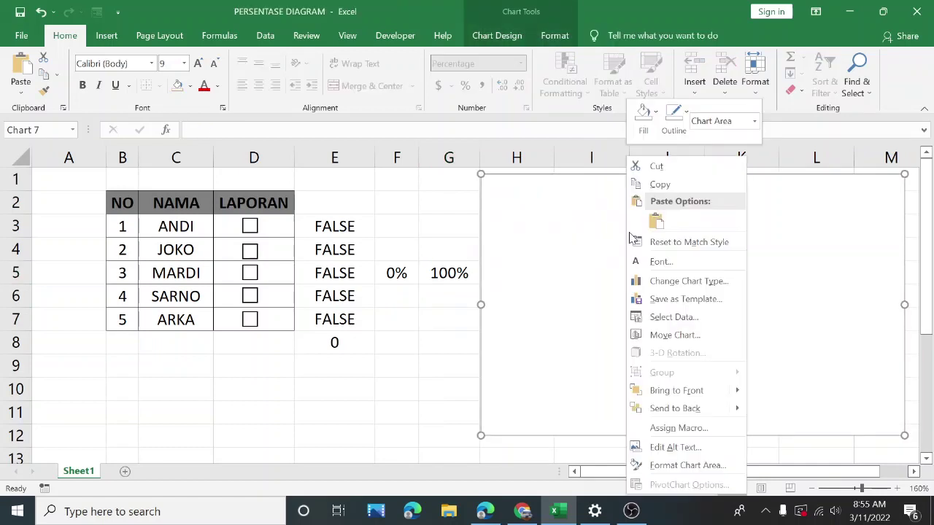
{"action": "left_click", "coordinate": [692, 321]}
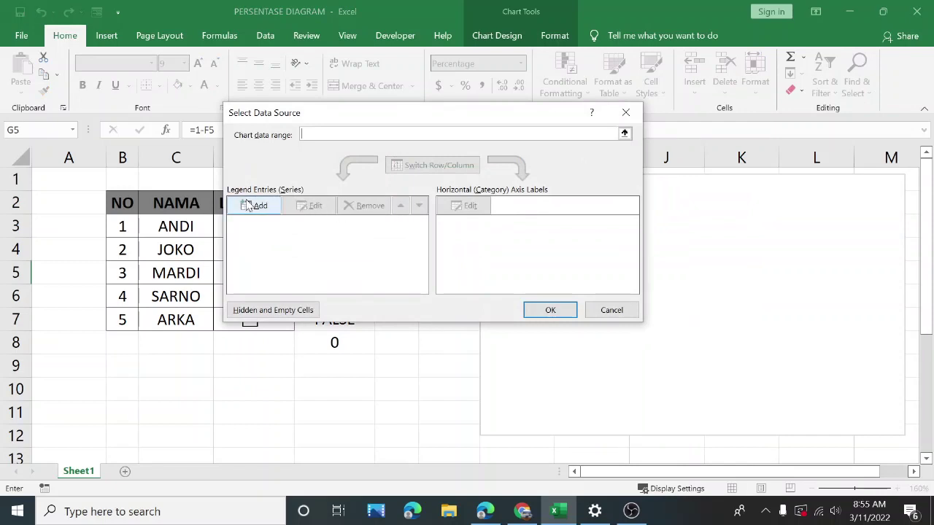
{"action": "left_click", "coordinate": [259, 205]}
{"action": "type", "text": "1"}
{"action": "key", "text": "Tab"}
{"action": "type", "text": "="}
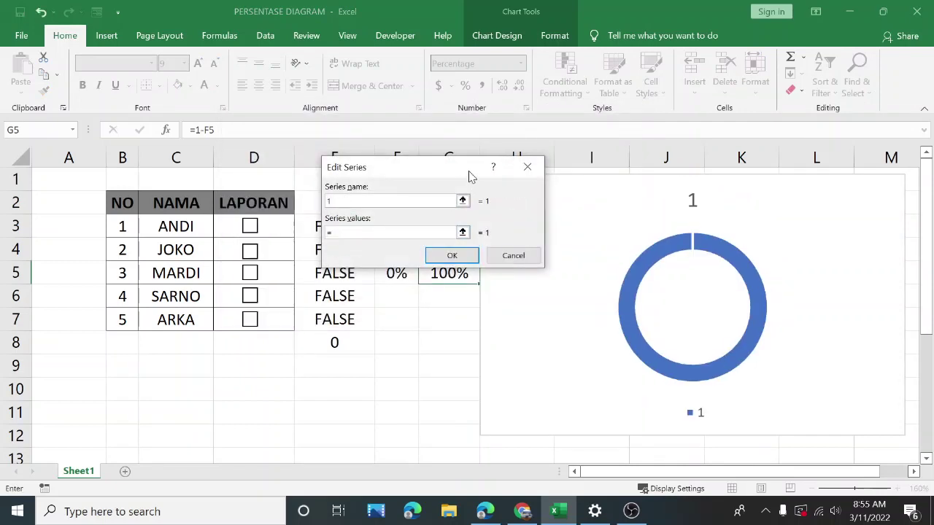
{"action": "left_click_drag", "start_coordinate": [471, 169], "coordinate": [296, 149]}
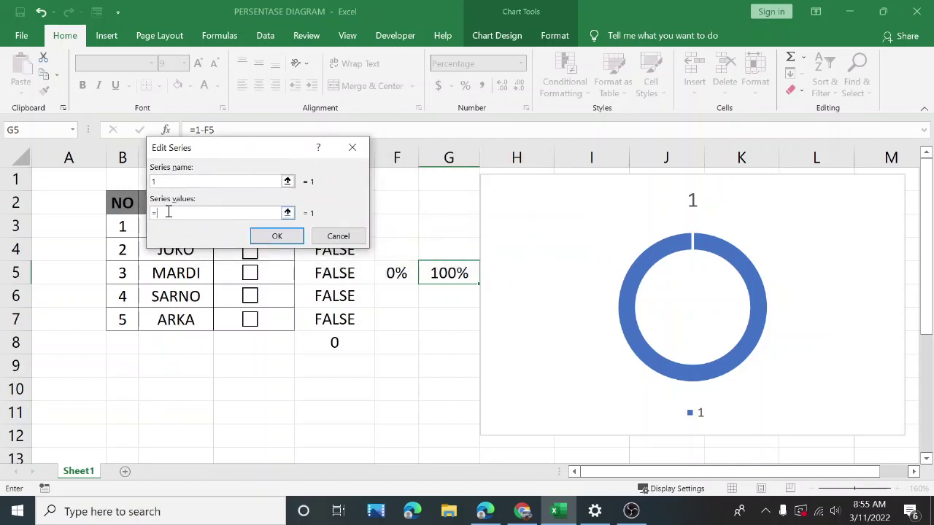
{"action": "left_click_drag", "start_coordinate": [393, 272], "coordinate": [441, 271]}
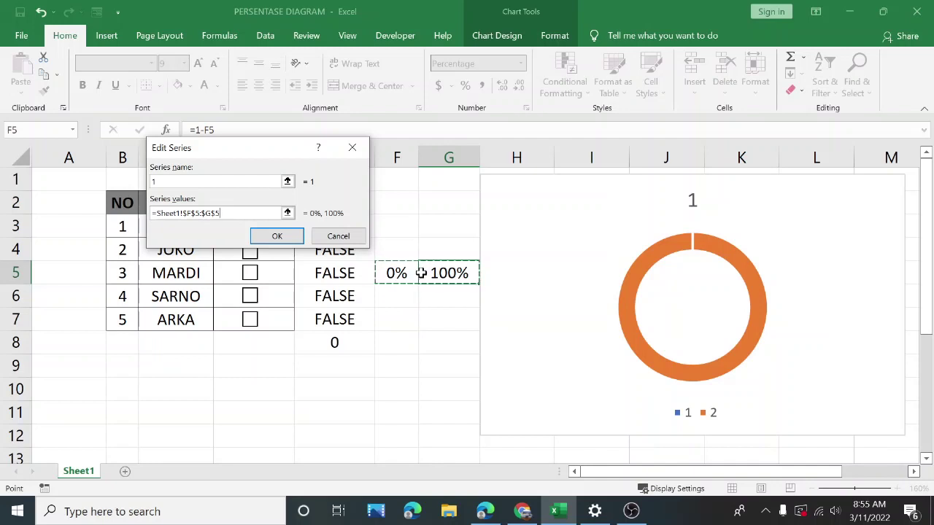
{"action": "left_click", "coordinate": [289, 238]}
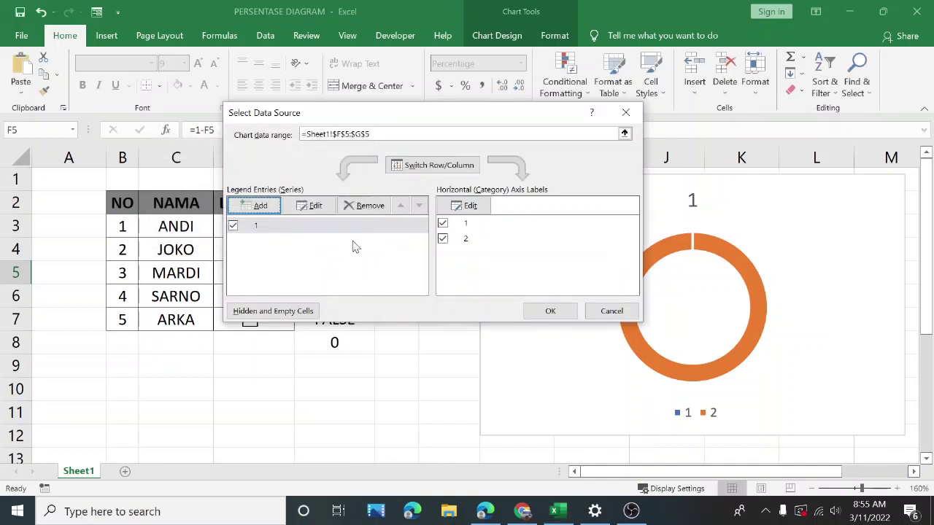
{"action": "left_click", "coordinate": [546, 311]}
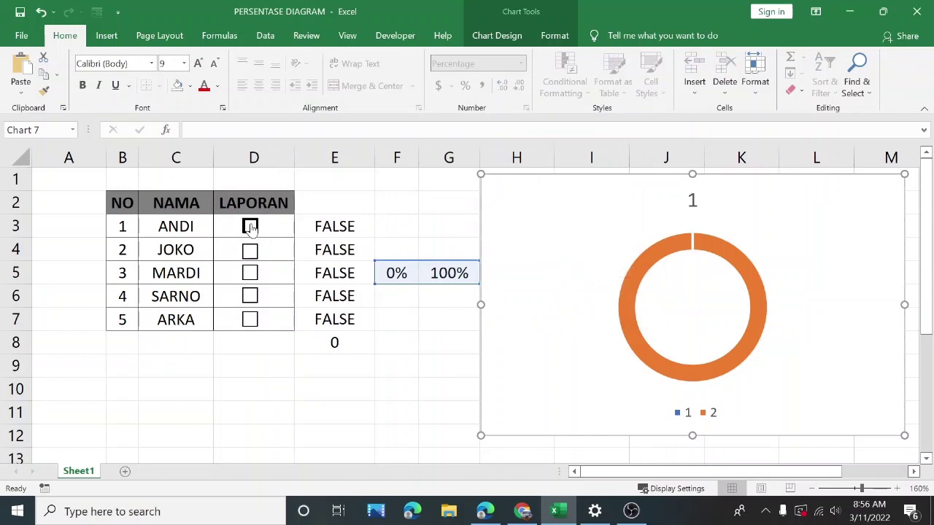
- Tick and then untick the D3 and D4 checkboxes to watch the ring update
{"action": "left_click", "coordinate": [250, 227]}
{"action": "left_click", "coordinate": [251, 251]}
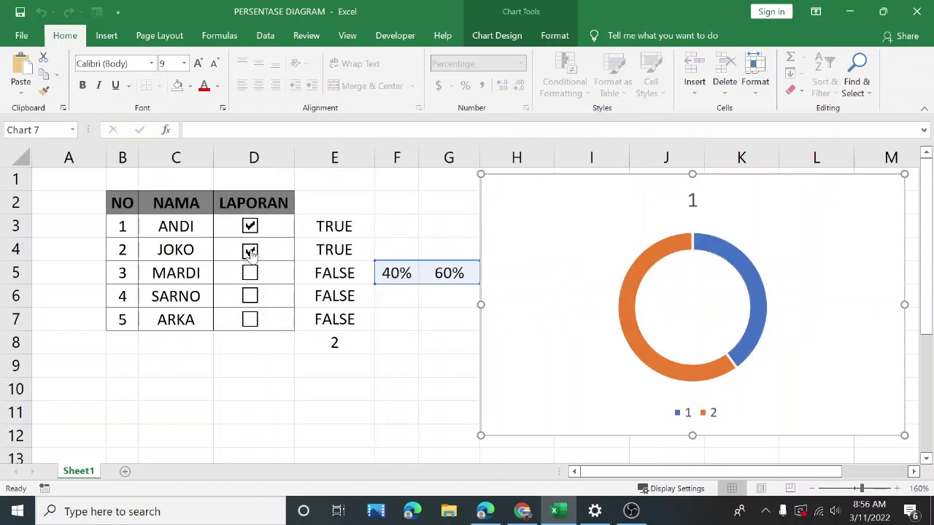
{"action": "left_click", "coordinate": [250, 226]}
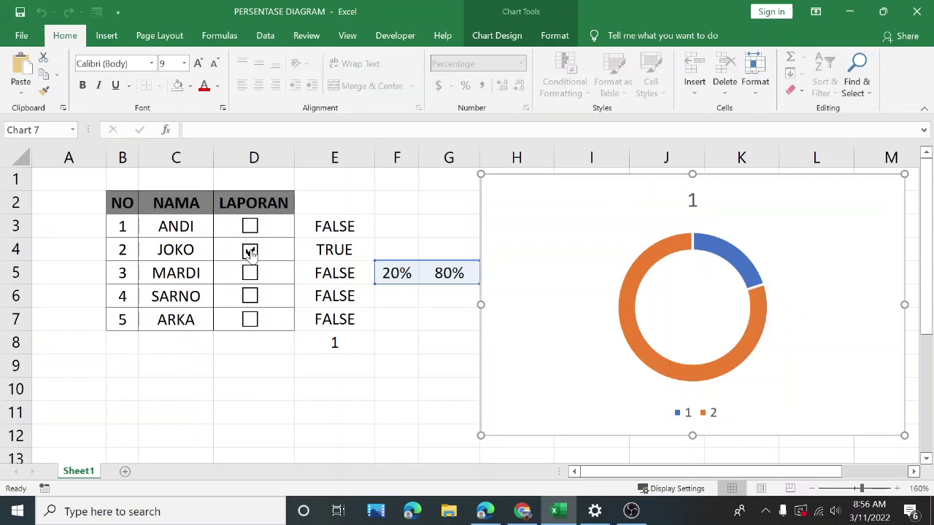
{"action": "left_click", "coordinate": [250, 252]}
- Rename the doughnut chart title to PERSENTASE
{"action": "left_click", "coordinate": [695, 200]}
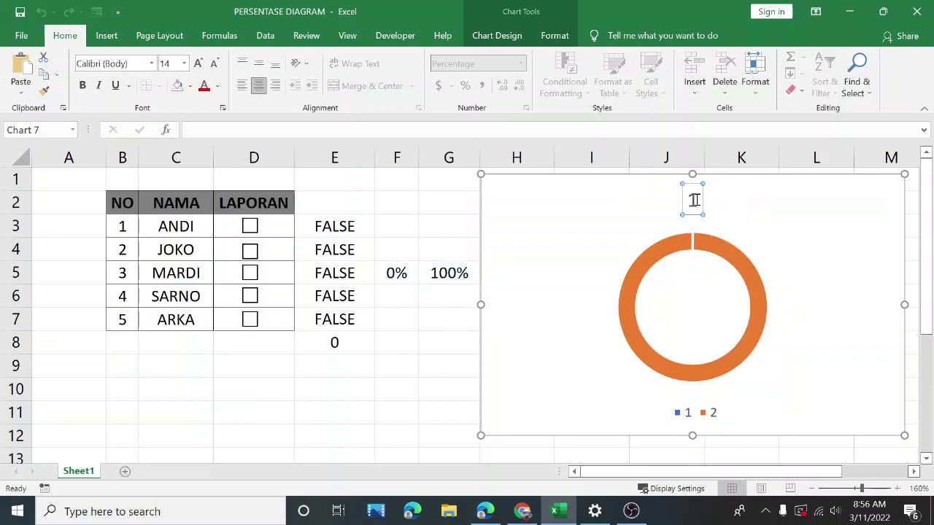
{"action": "left_click", "coordinate": [694, 199]}
{"action": "type", "text": "PERSENTASE"}
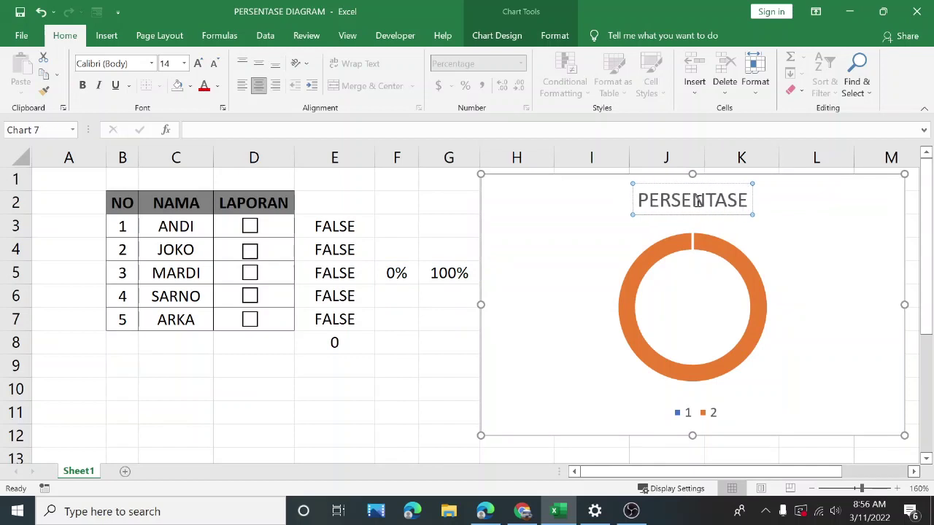
{"action": "left_click", "coordinate": [689, 414]}
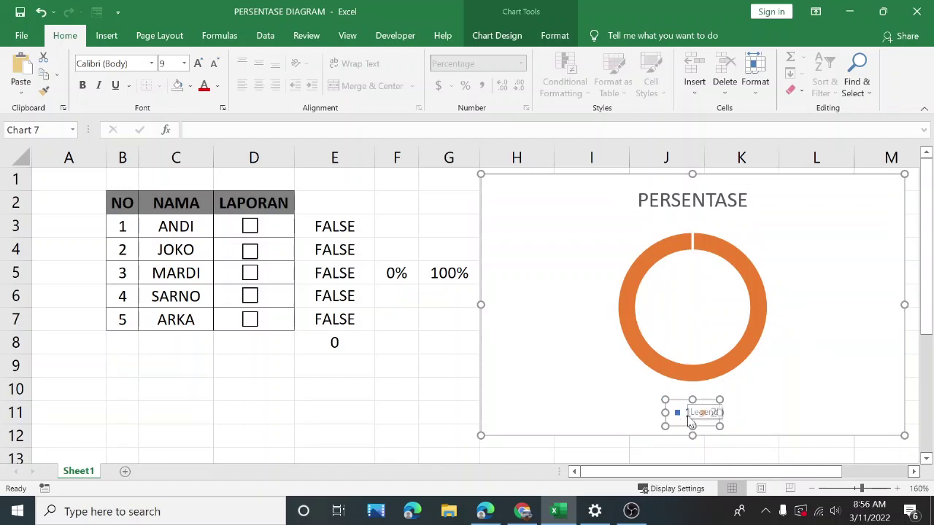
- In Select Data, hide both category labels, leaving the chart empty
{"action": "right_click", "coordinate": [690, 418]}
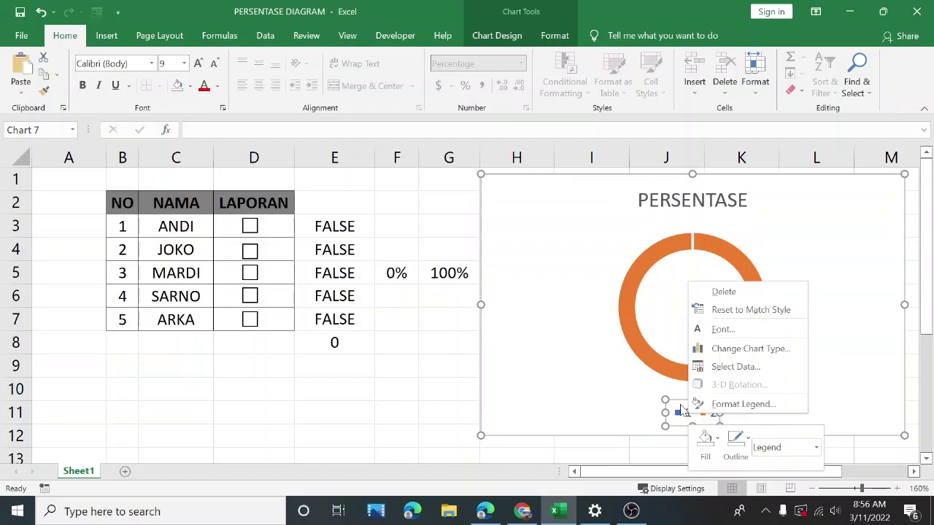
{"action": "left_click", "coordinate": [681, 411]}
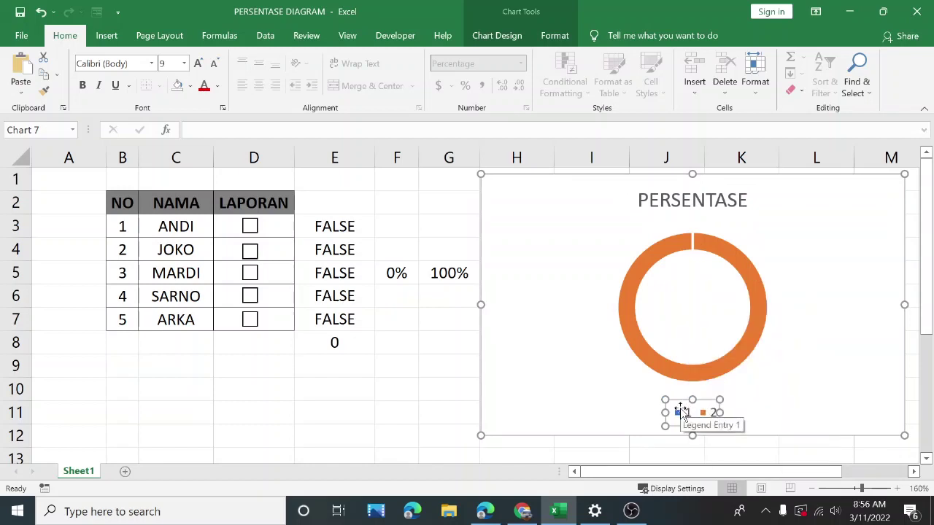
{"action": "right_click", "coordinate": [706, 410]}
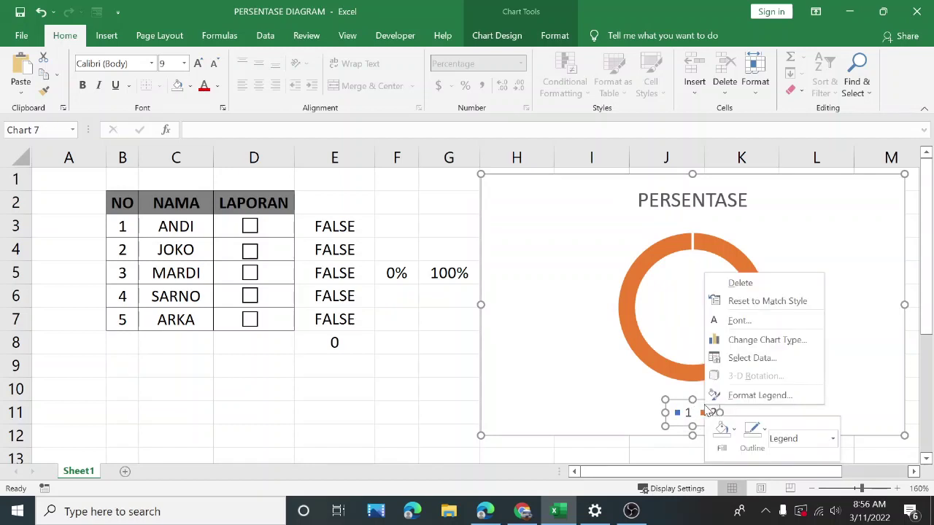
{"action": "left_click", "coordinate": [752, 357]}
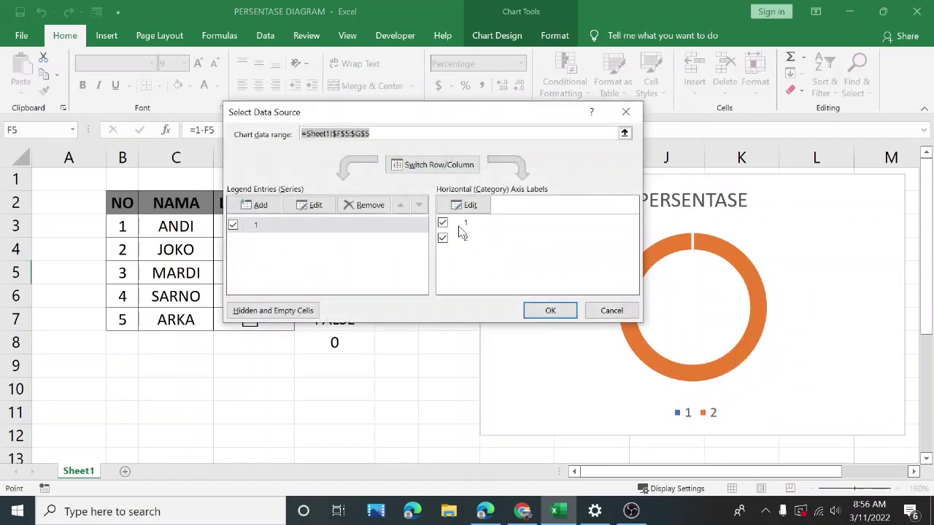
{"action": "left_click", "coordinate": [462, 226]}
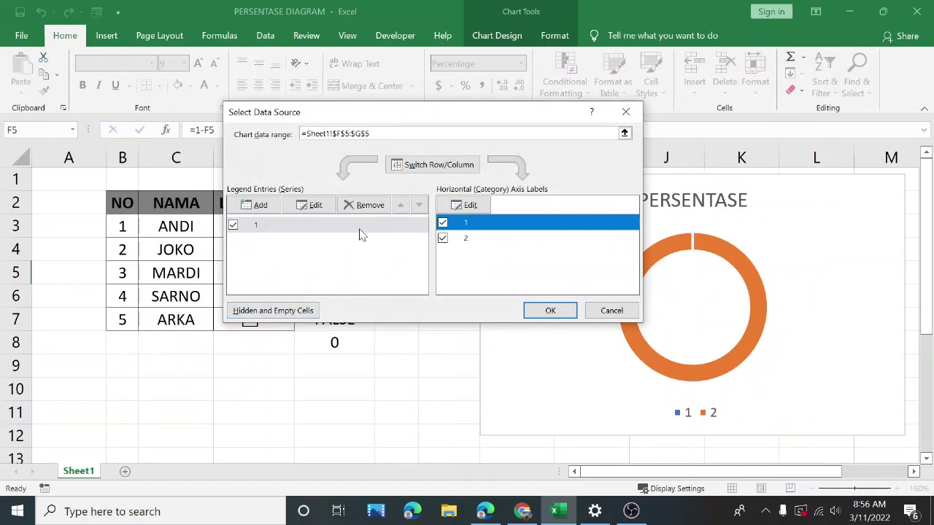
{"action": "left_click", "coordinate": [467, 206]}
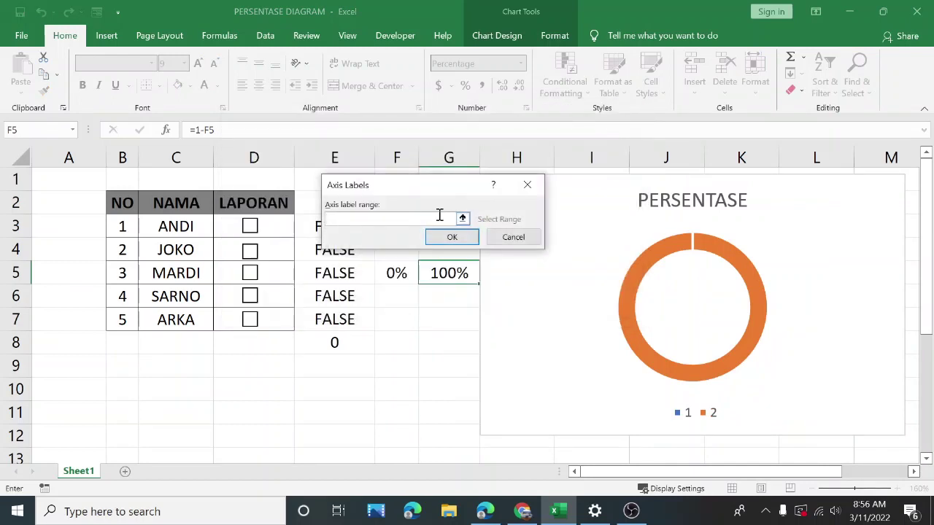
{"action": "left_click", "coordinate": [513, 237]}
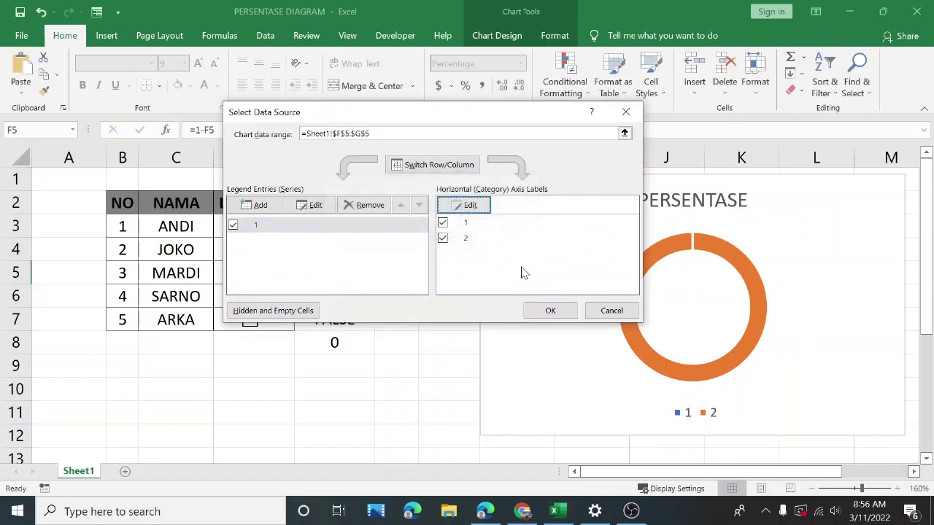
{"action": "left_click", "coordinate": [444, 222]}
{"action": "left_click", "coordinate": [442, 223]}
{"action": "left_click", "coordinate": [442, 238]}
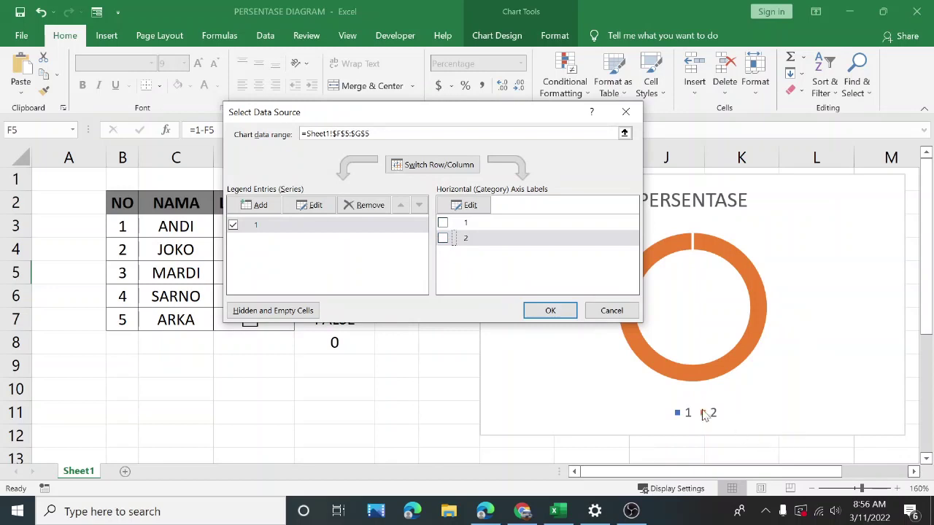
{"action": "left_click", "coordinate": [550, 310]}
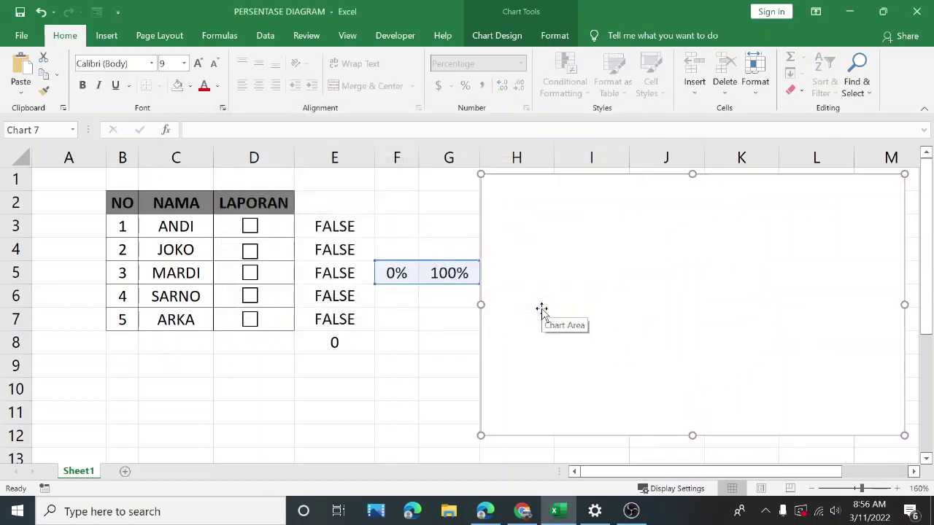
- Restore both categories to bring back the orange ring, then delete the chart legend
{"action": "right_click", "coordinate": [694, 261]}
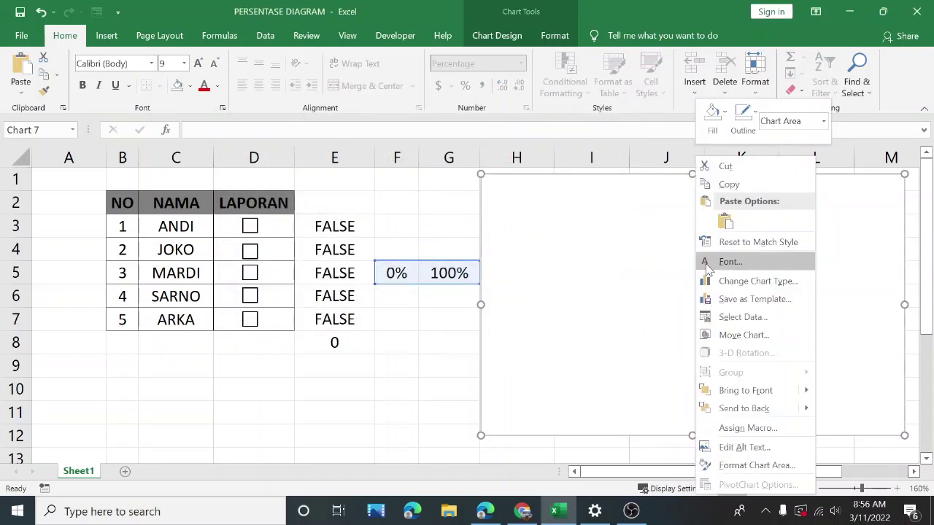
{"action": "left_click", "coordinate": [745, 322]}
{"action": "left_click", "coordinate": [443, 223]}
{"action": "left_click", "coordinate": [443, 238]}
{"action": "left_click", "coordinate": [547, 310]}
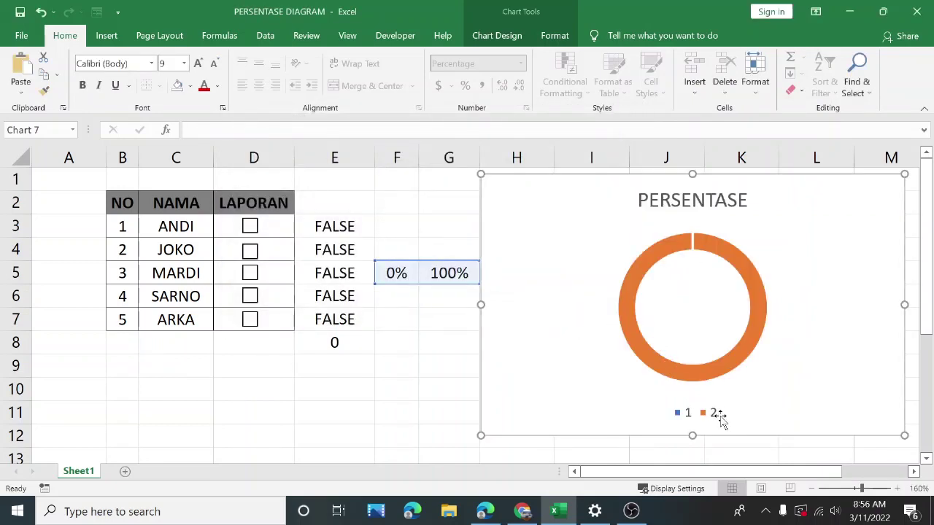
{"action": "left_click", "coordinate": [718, 413]}
{"action": "key", "text": "Delete"}
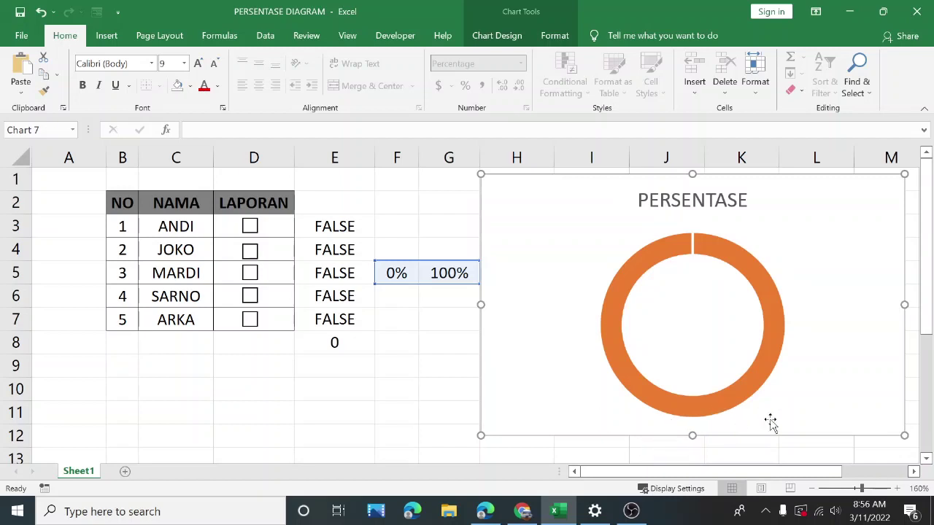
{"action": "left_click", "coordinate": [691, 204]}
{"action": "left_click", "coordinate": [693, 278]}
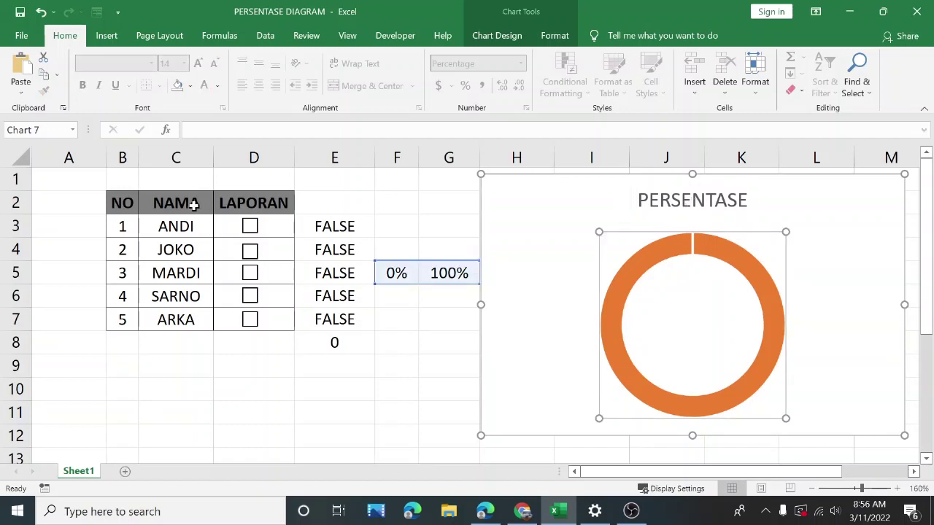
{"action": "left_click", "coordinate": [250, 227]}
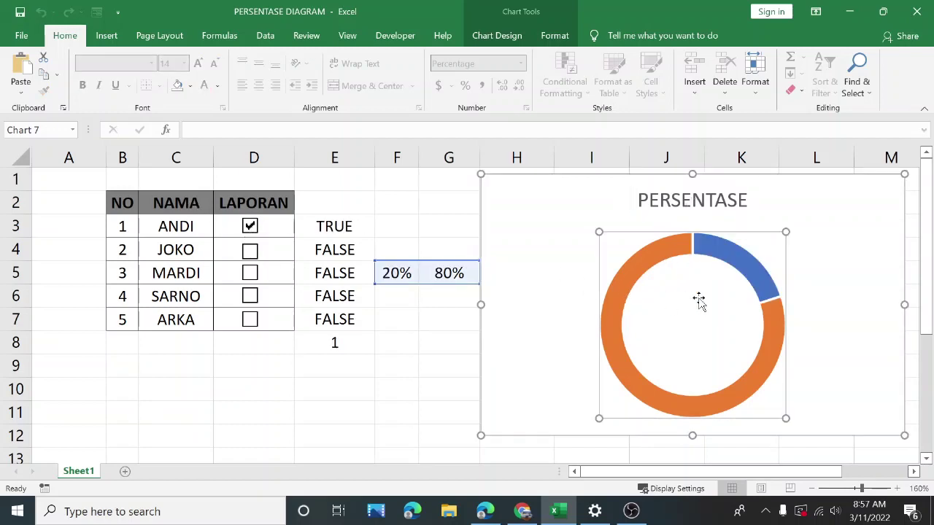
{"action": "left_click", "coordinate": [250, 251]}
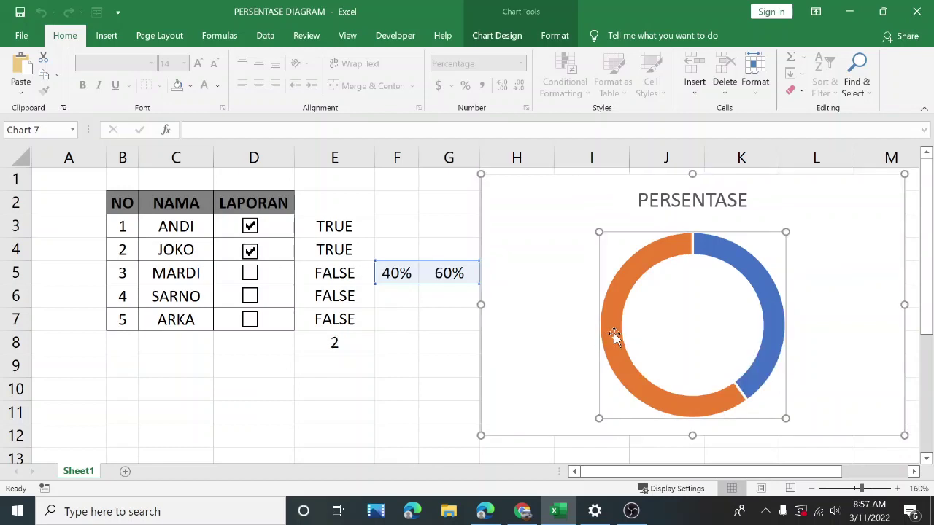
{"action": "left_click", "coordinate": [249, 273]}
{"action": "left_click", "coordinate": [249, 274]}
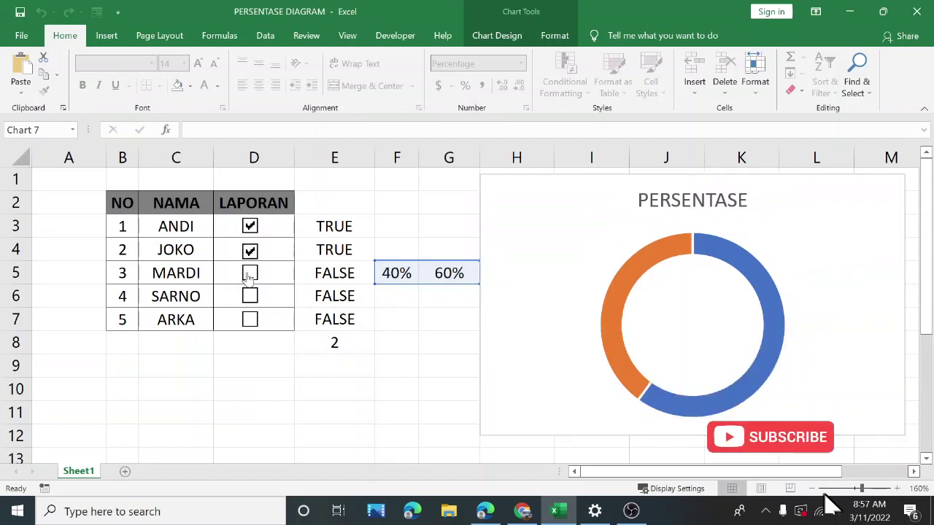
{"action": "left_click", "coordinate": [250, 251]}
{"action": "left_click", "coordinate": [249, 227]}
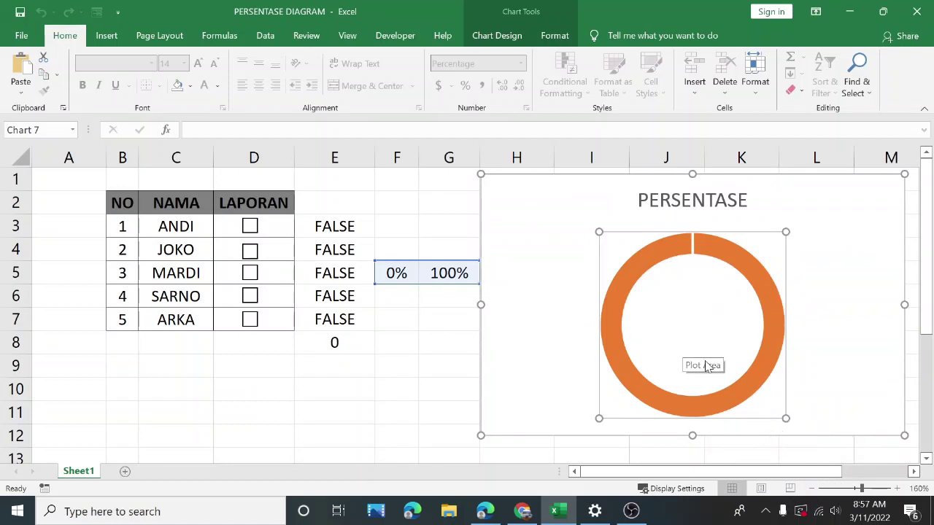
- Draw a rectangle shape in the centre of the doughnut ring
{"action": "left_click", "coordinate": [106, 36]}
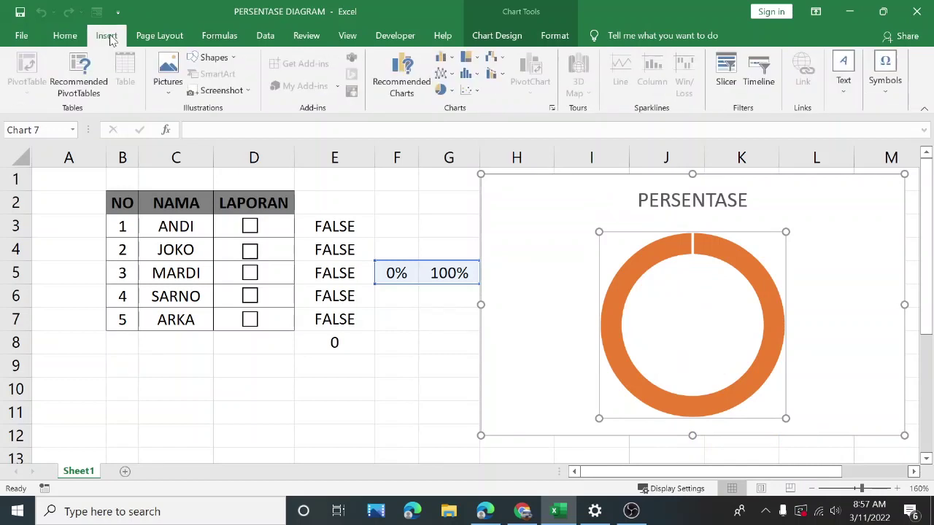
{"action": "left_click", "coordinate": [230, 58]}
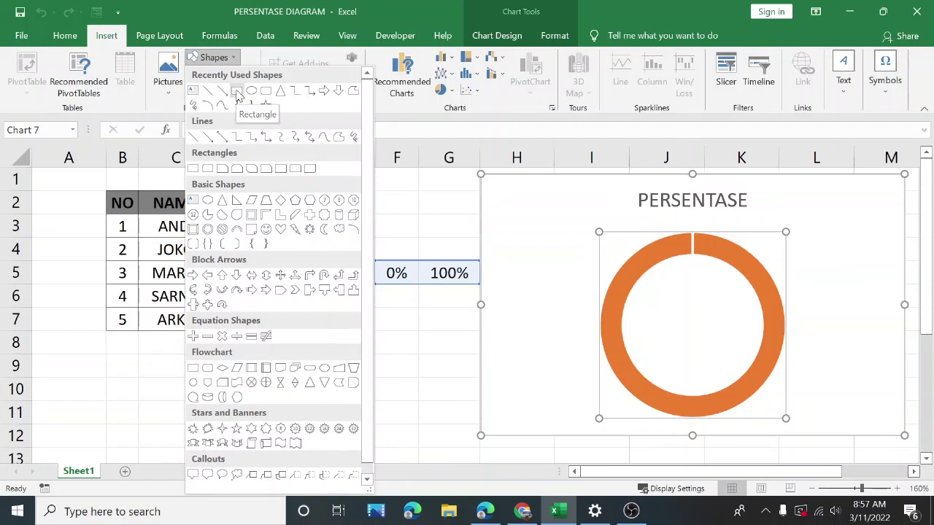
{"action": "left_click", "coordinate": [237, 92]}
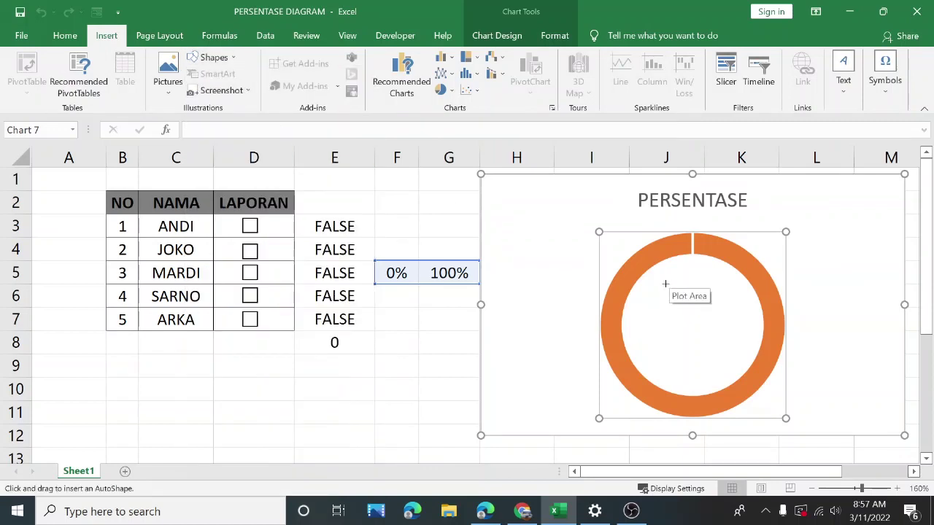
{"action": "mouse_move", "coordinate": [646, 276]}
{"action": "left_mouse_down"}
{"action": "mouse_move", "coordinate": [713, 308]}
{"action": "mouse_move", "coordinate": [744, 378]}
{"action": "left_mouse_up"}
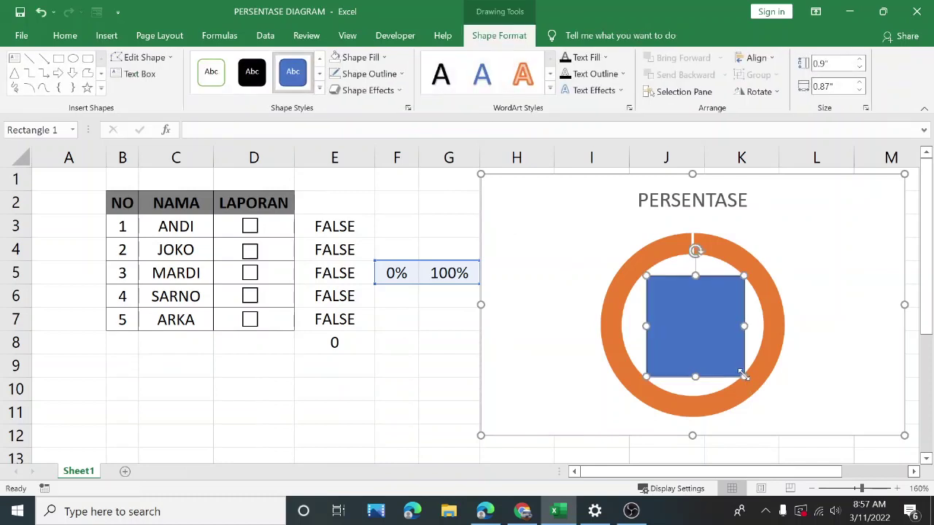
- Give the rectangle no fill and no line, and begin a formula with =
{"action": "right_click", "coordinate": [700, 306]}
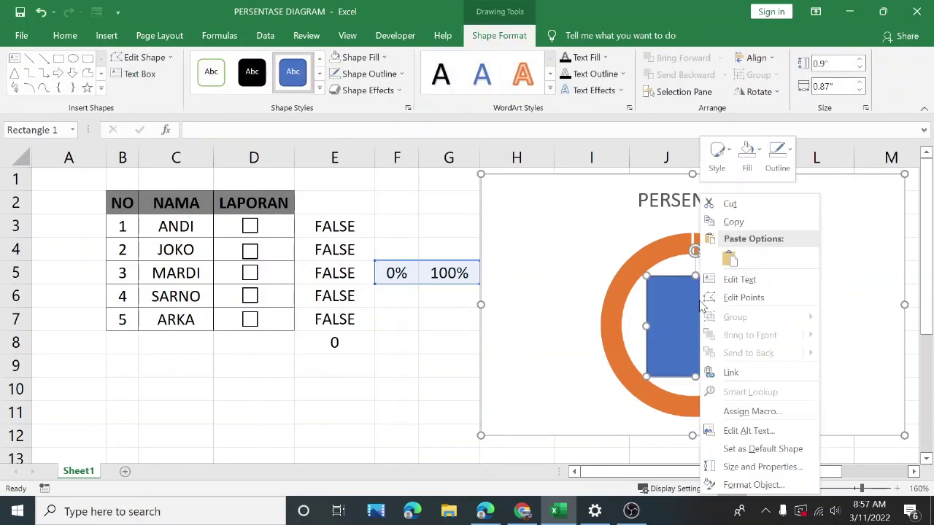
{"action": "left_click", "coordinate": [773, 485]}
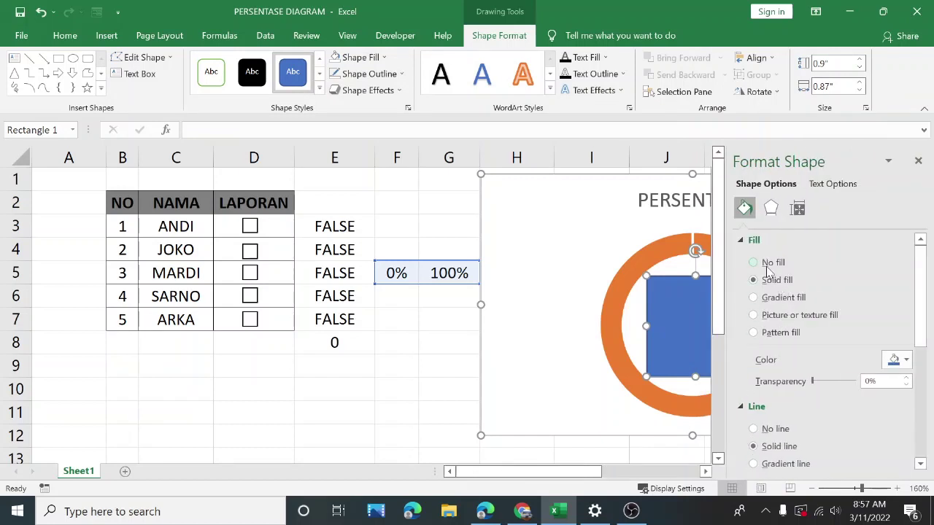
{"action": "left_click", "coordinate": [771, 264]}
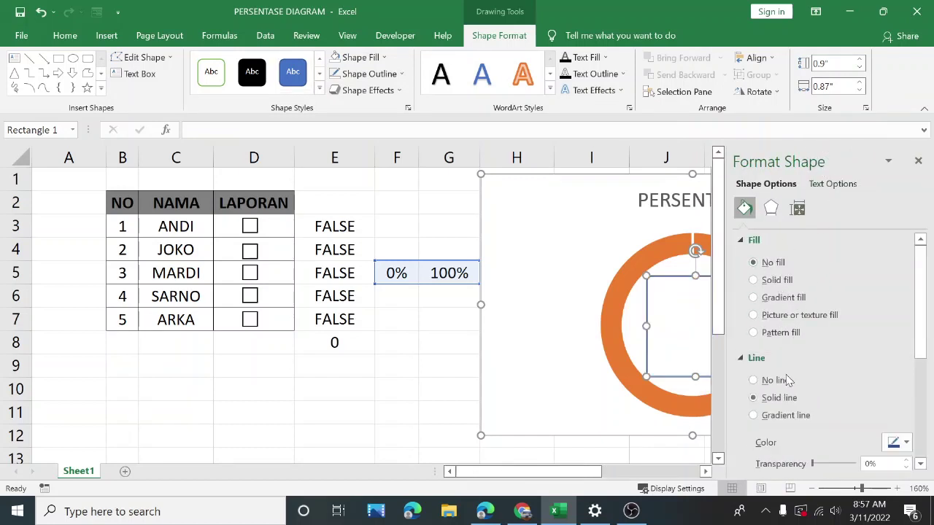
{"action": "left_click", "coordinate": [755, 380]}
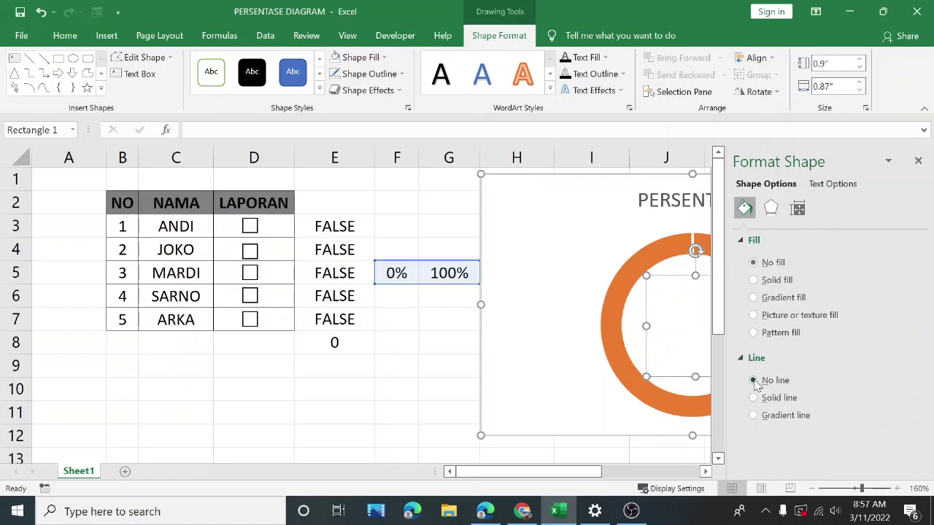
{"action": "left_click", "coordinate": [233, 135]}
{"action": "type", "text": "="}
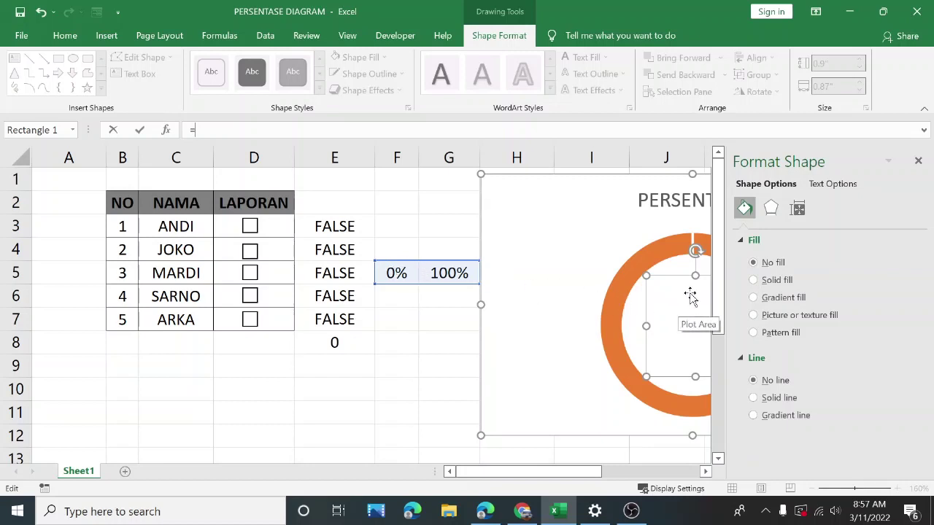
- Link the rectangle to =Sheet1!$F$5 so it shows 0%, then move it slightly lower in the ring
{"action": "left_click", "coordinate": [394, 273]}
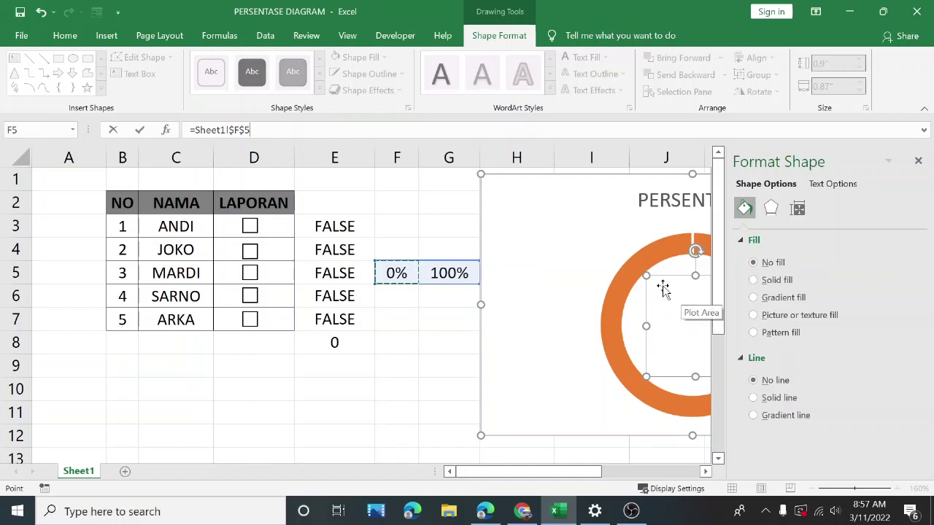
{"action": "left_click", "coordinate": [918, 161]}
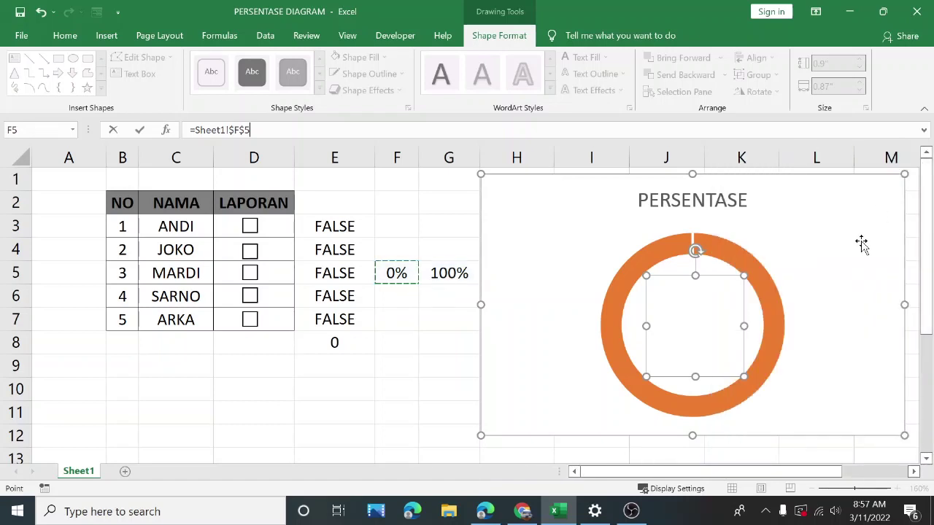
{"action": "key", "text": "Return"}
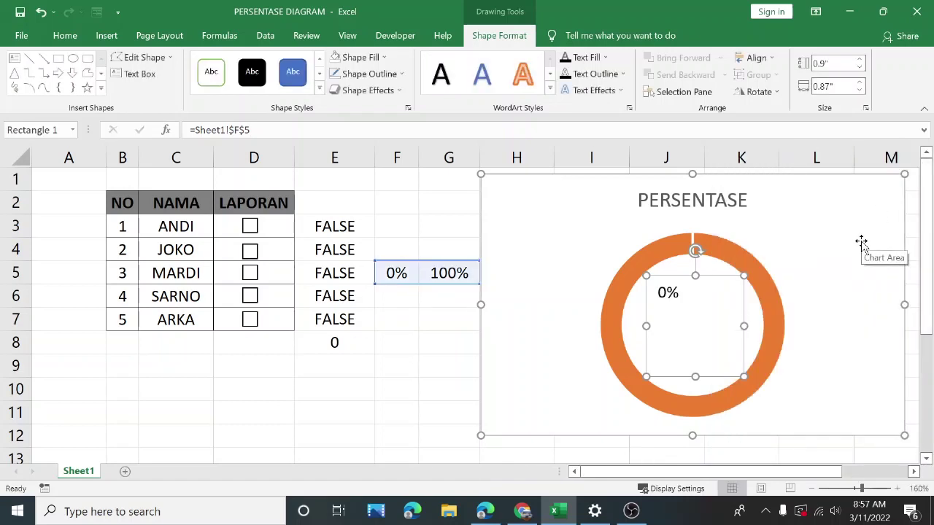
{"action": "left_click", "coordinate": [678, 294]}
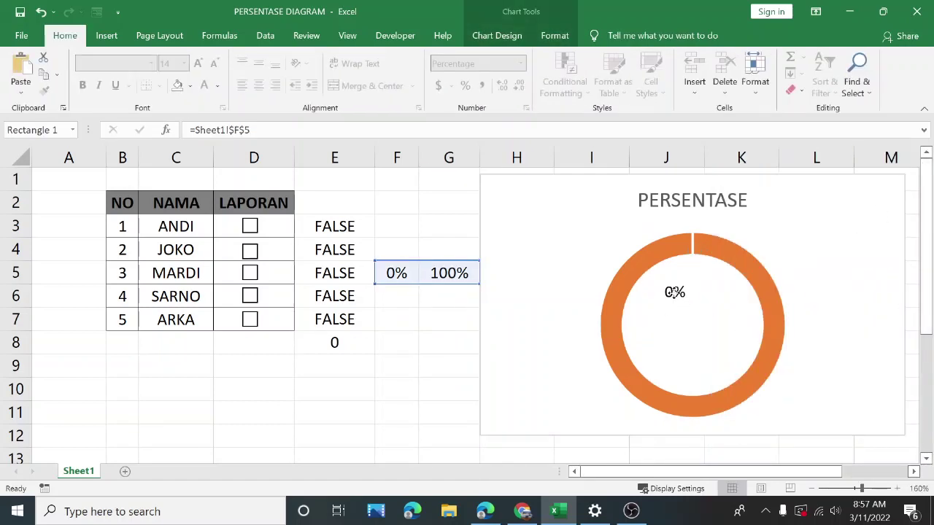
{"action": "left_click_drag", "start_coordinate": [675, 292], "coordinate": [693, 325]}
{"action": "left_click_drag", "start_coordinate": [691, 324], "coordinate": [693, 312]}
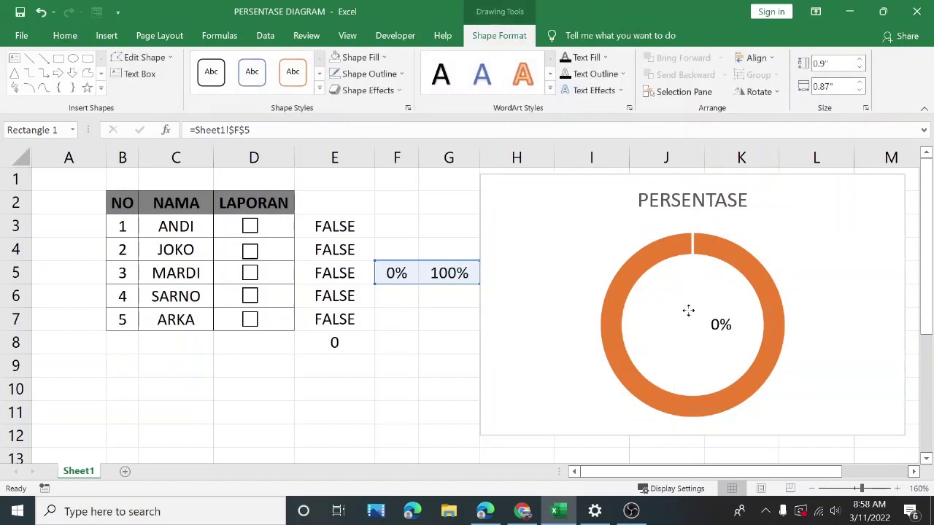
- Set the linked label's font size to 40
{"action": "left_click", "coordinate": [59, 36]}
{"action": "left_click", "coordinate": [185, 64]}
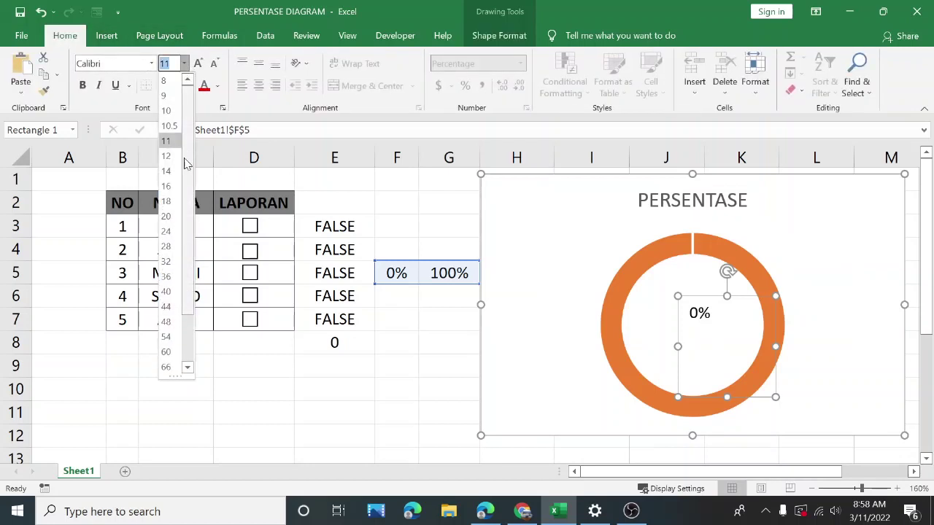
{"action": "left_click", "coordinate": [174, 294]}
{"action": "left_click", "coordinate": [781, 312]}
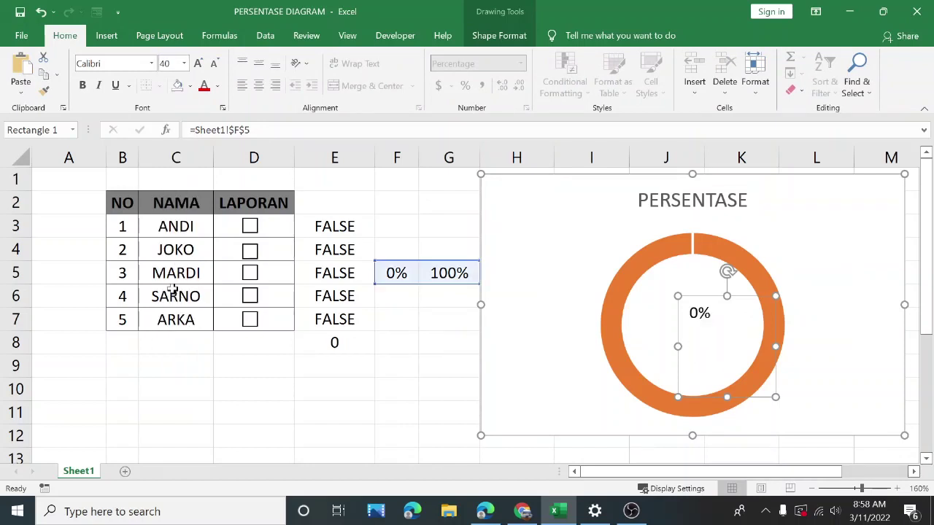
- Move the enlarged 0 label into the centre of the ring
{"action": "left_click", "coordinate": [708, 291]}
{"action": "left_click", "coordinate": [709, 291]}
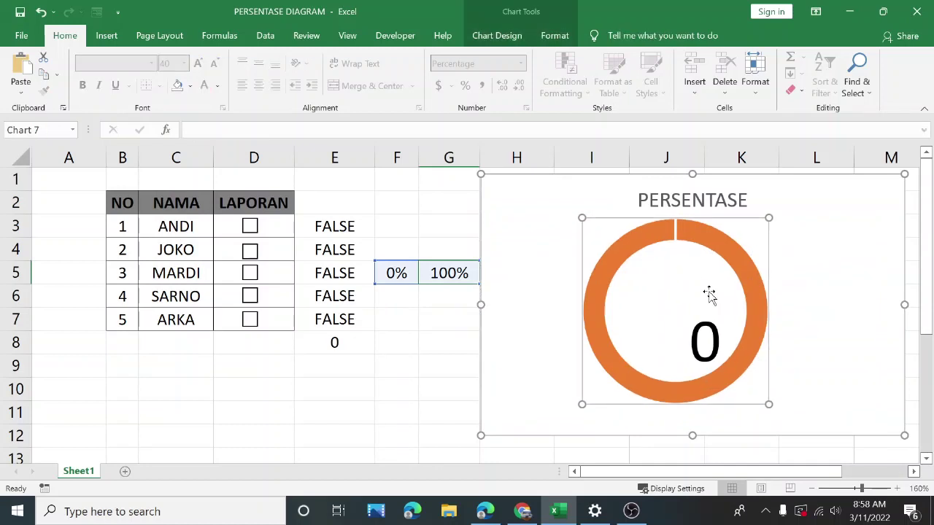
{"action": "left_click", "coordinate": [709, 312]}
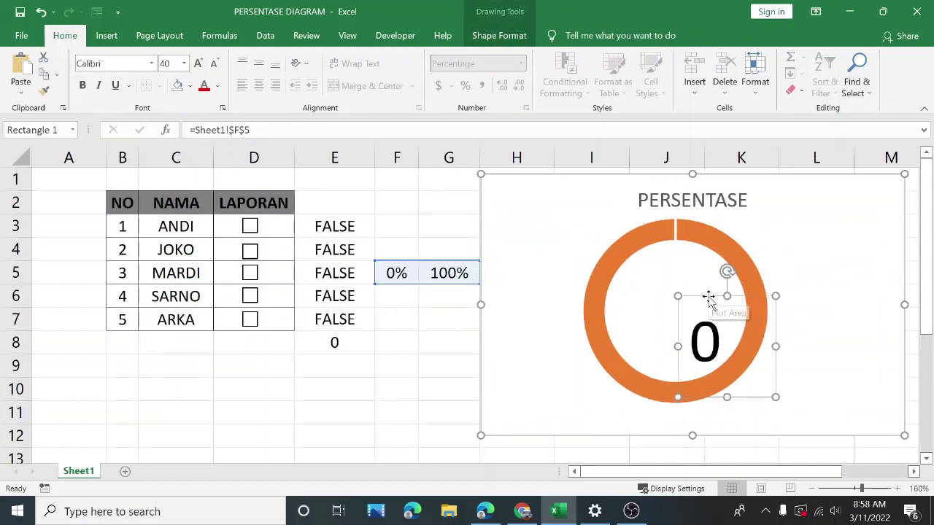
{"action": "left_click_drag", "start_coordinate": [710, 293], "coordinate": [676, 268]}
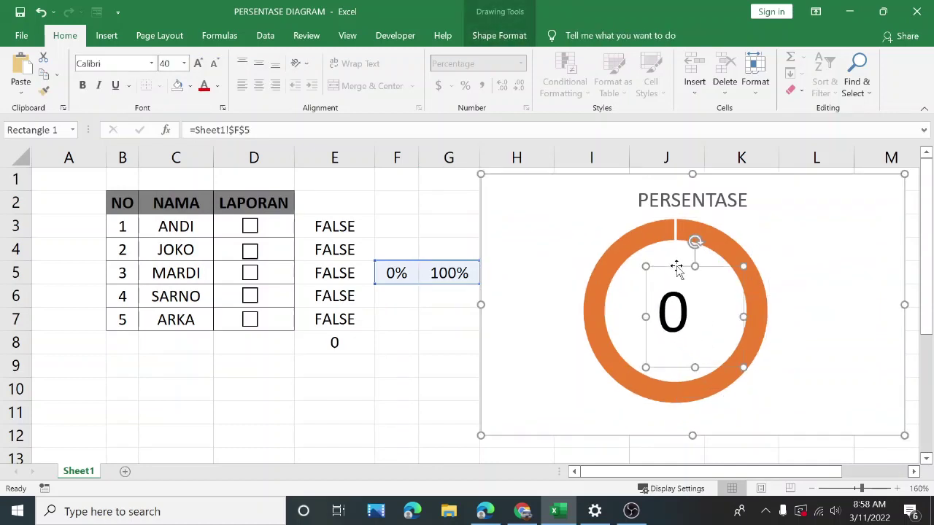
- Move the chart left beside the table and shift the PERSENTASE title slightly
{"action": "left_click_drag", "start_coordinate": [788, 212], "coordinate": [603, 186]}
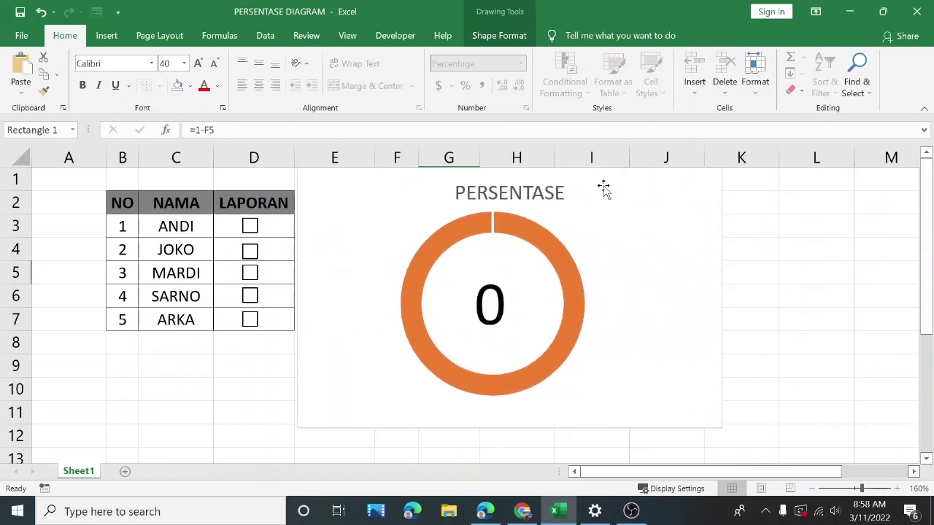
{"action": "left_click", "coordinate": [603, 187]}
{"action": "left_click", "coordinate": [522, 191]}
{"action": "mouse_move", "coordinate": [528, 175]}
{"action": "left_mouse_down"}
{"action": "mouse_move", "coordinate": [502, 173]}
{"action": "mouse_move", "coordinate": [546, 176]}
{"action": "left_mouse_up"}
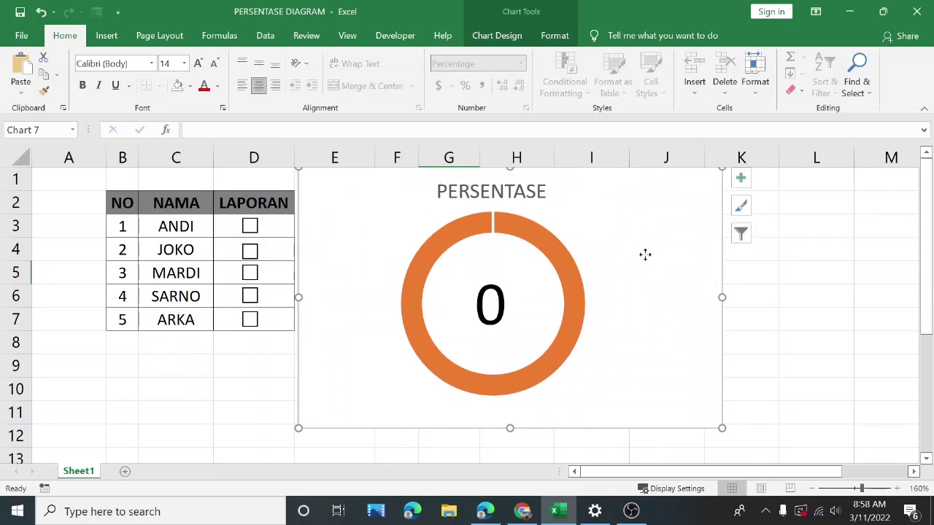
- Tick the report boxes for ANDI, JOKO, MARDI and SARNO, leaving ARKA unticked, so the label reads 80
{"action": "left_click", "coordinate": [647, 255]}
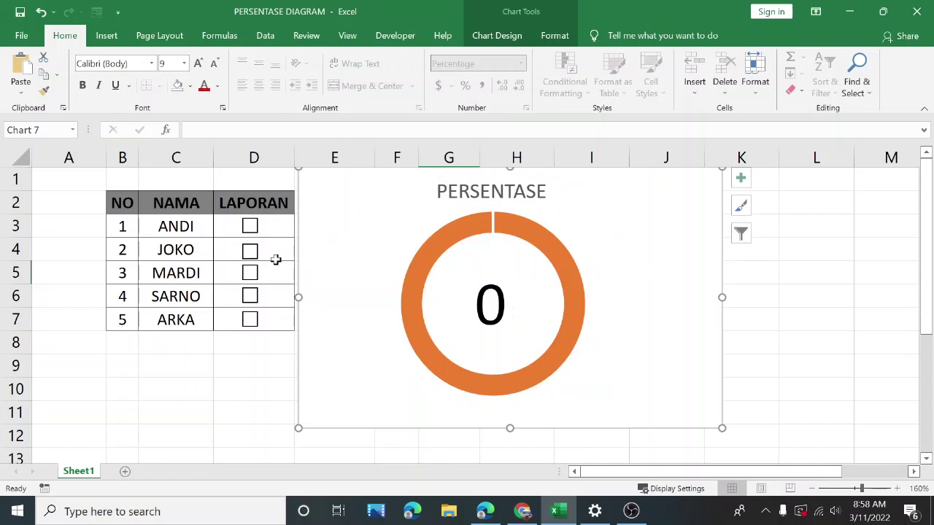
{"action": "left_click", "coordinate": [250, 227]}
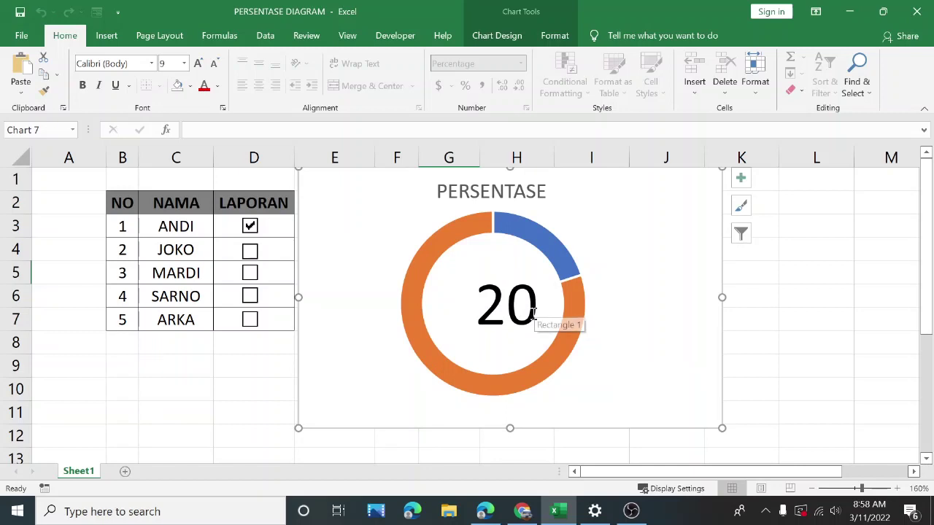
{"action": "left_click", "coordinate": [251, 252]}
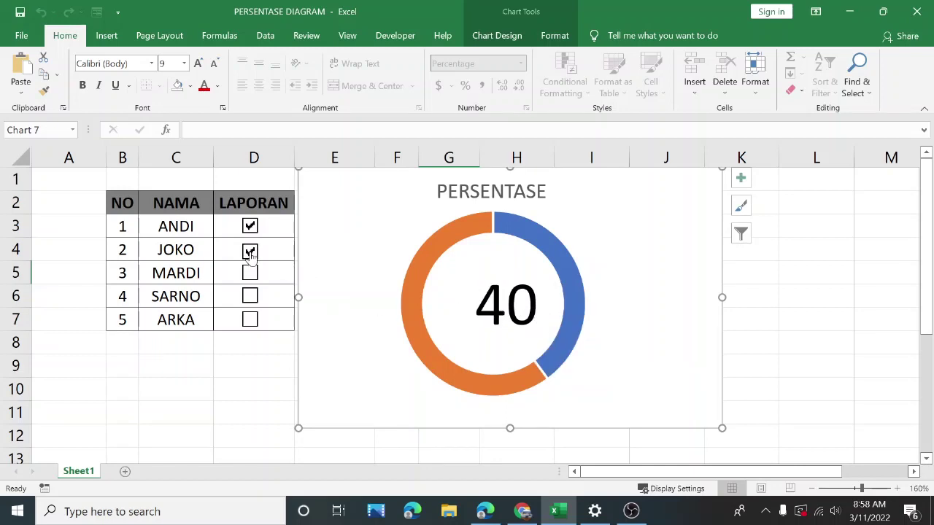
{"action": "left_click", "coordinate": [248, 274]}
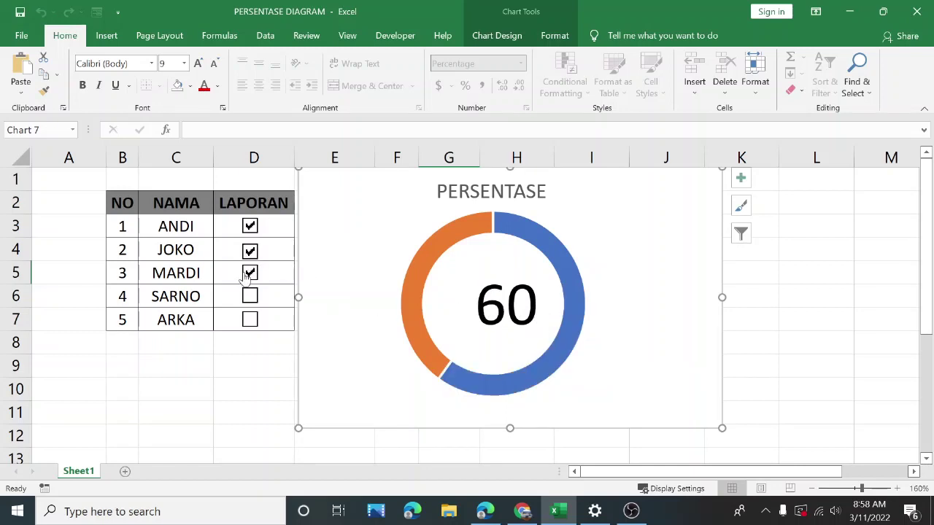
{"action": "left_click", "coordinate": [251, 297]}
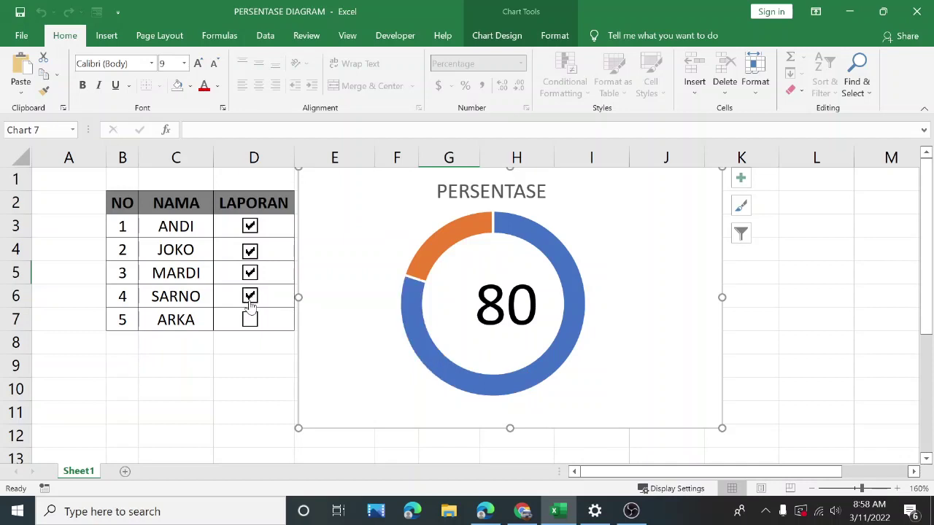
{"action": "left_click", "coordinate": [249, 322]}
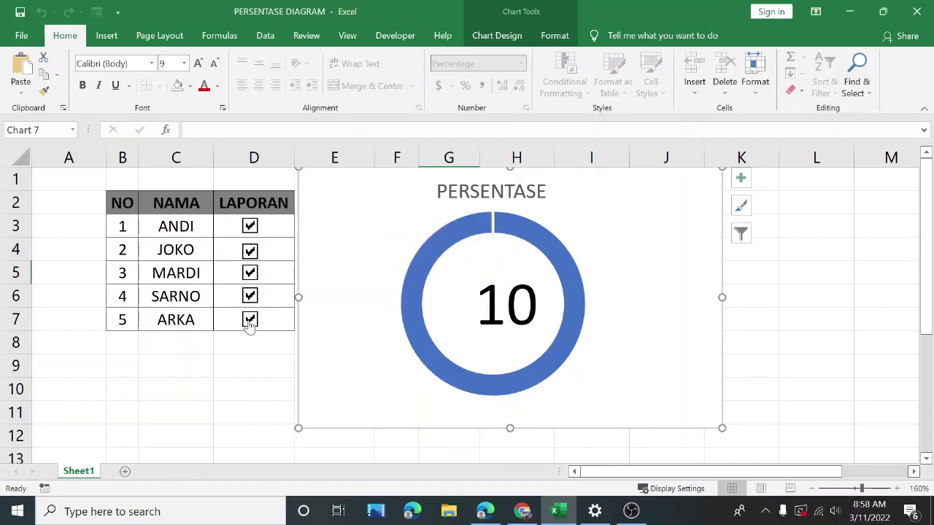
{"action": "left_click", "coordinate": [251, 322]}
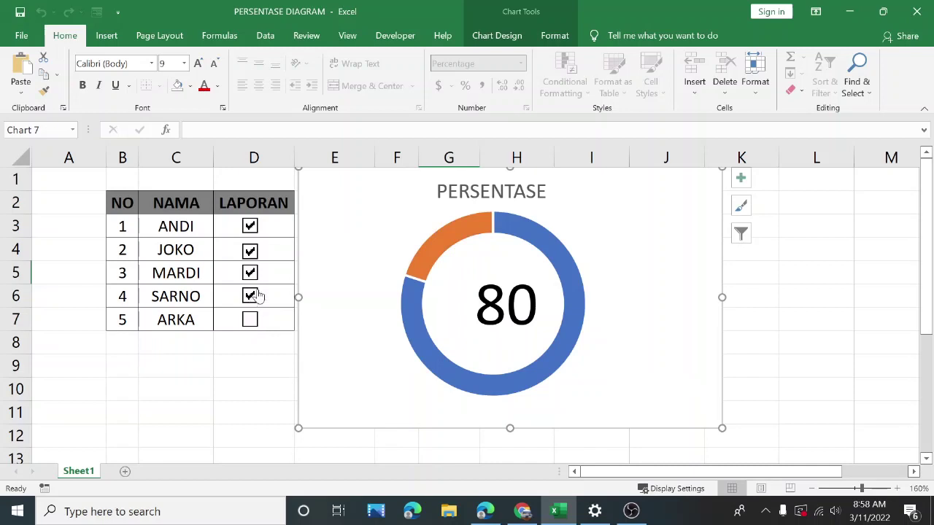
{"action": "left_click", "coordinate": [540, 306]}
- Shift the doughnut plot area slightly right within the chart
{"action": "left_click", "coordinate": [510, 302]}
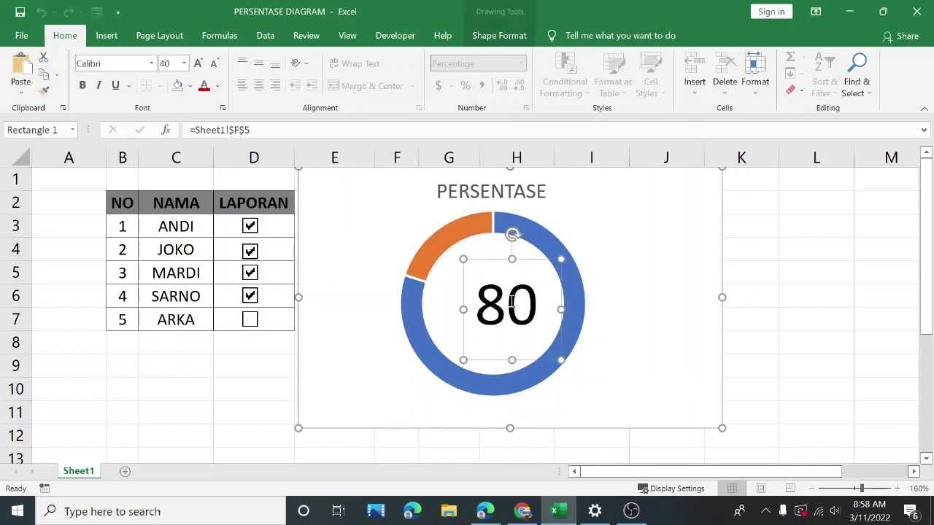
{"action": "left_click", "coordinate": [520, 263]}
{"action": "left_click", "coordinate": [509, 260]}
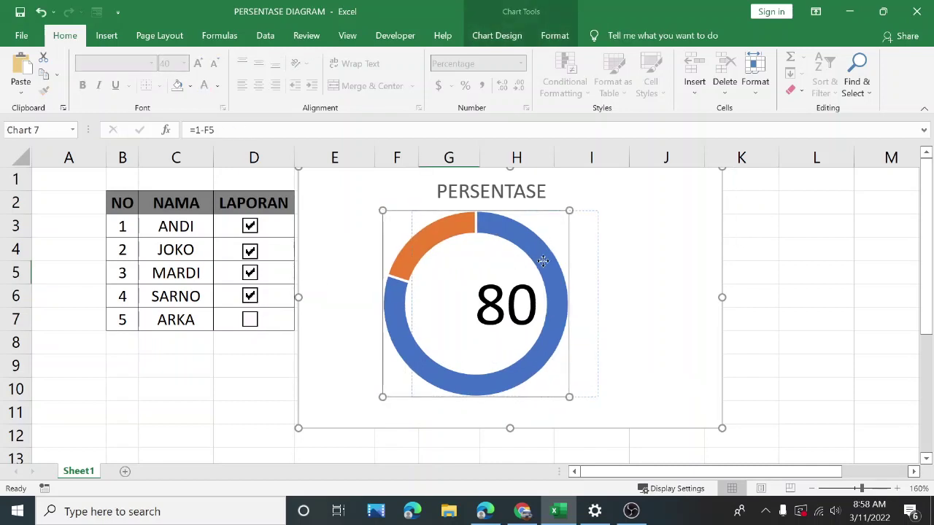
{"action": "left_click_drag", "start_coordinate": [538, 255], "coordinate": [546, 264]}
- Centre the PERSENTASE title above the ring and move the 80 label into its hole
{"action": "left_click", "coordinate": [534, 184]}
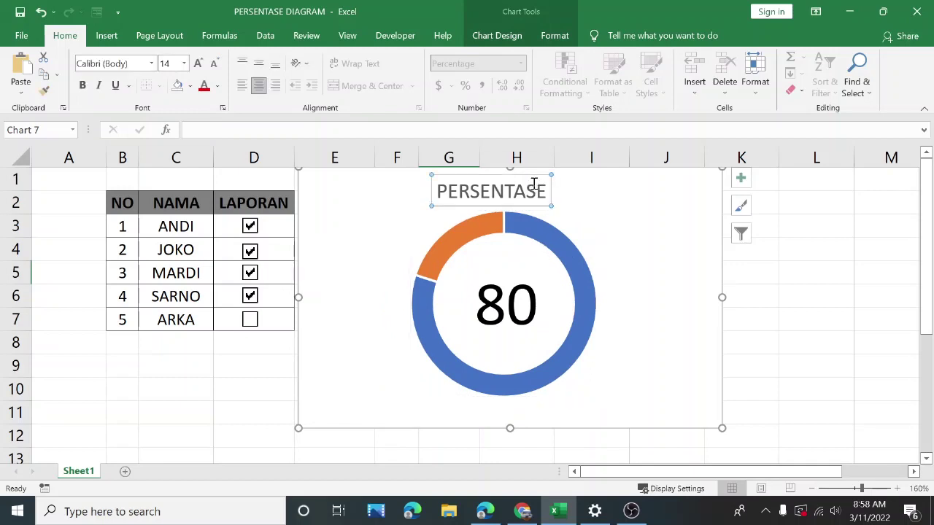
{"action": "left_click_drag", "start_coordinate": [534, 173], "coordinate": [550, 173]}
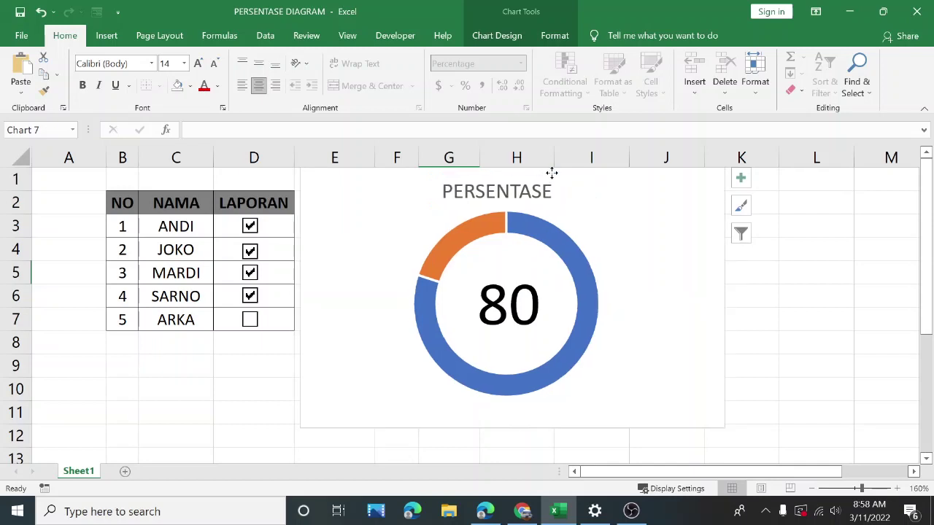
{"action": "left_click", "coordinate": [495, 311]}
{"action": "mouse_move", "coordinate": [486, 297]}
{"action": "left_mouse_down"}
{"action": "mouse_move", "coordinate": [495, 296]}
{"action": "mouse_move", "coordinate": [475, 297]}
{"action": "left_mouse_up"}
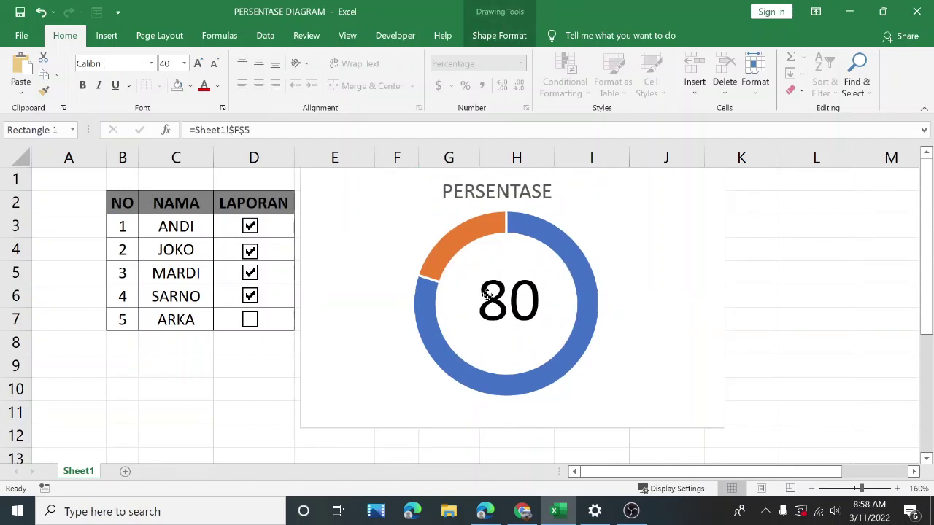
- Set the label to size 36 and test it by toggling ARKA's report box
{"action": "left_click", "coordinate": [185, 64]}
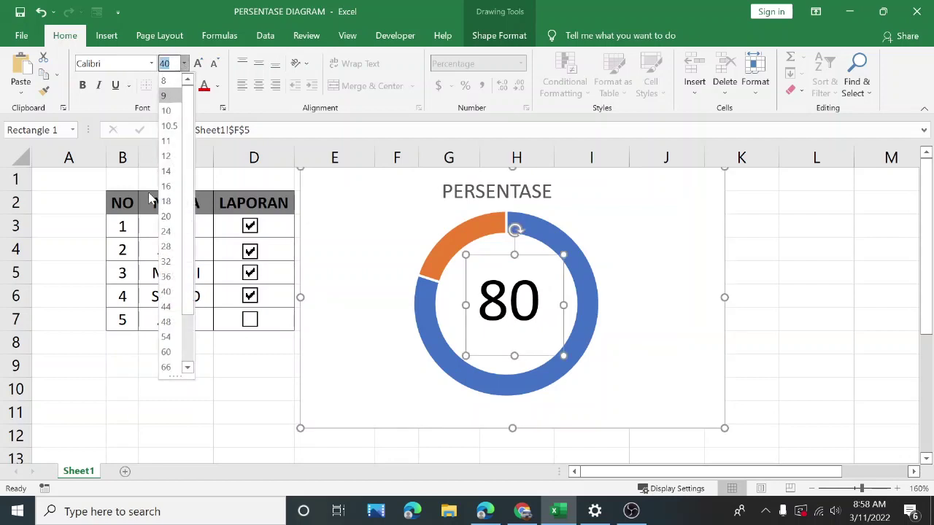
{"action": "left_click", "coordinate": [167, 275]}
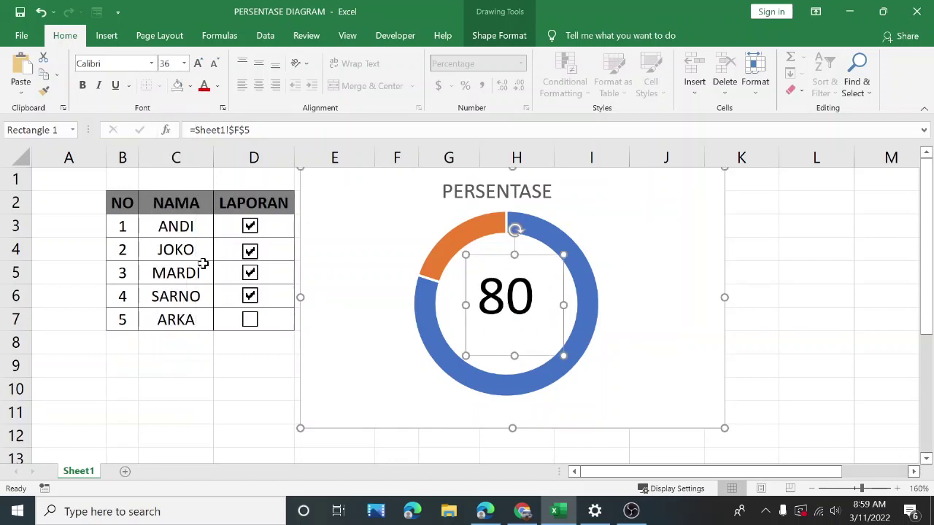
{"action": "left_click", "coordinate": [250, 319]}
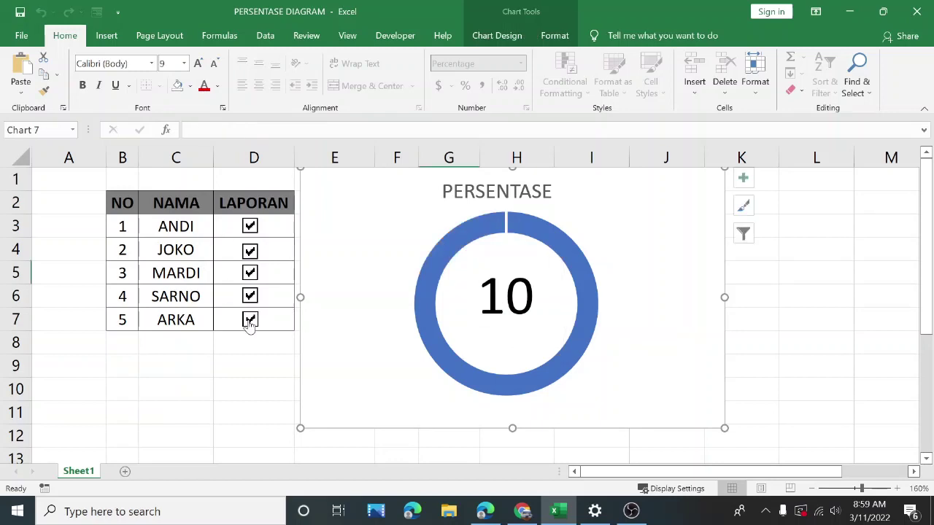
{"action": "left_click", "coordinate": [249, 321]}
- Reduce the 80 label's font size to 24, then to 20
{"action": "left_click", "coordinate": [511, 297]}
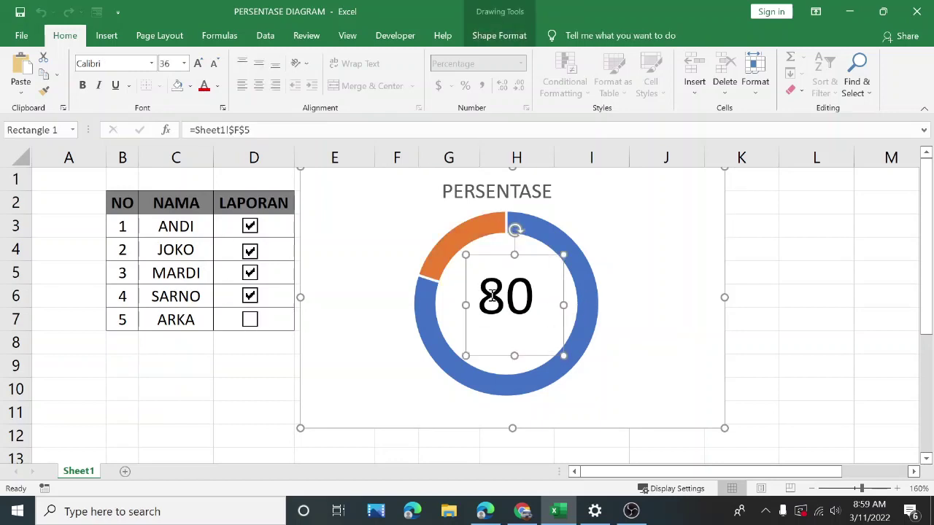
{"action": "left_click", "coordinate": [185, 63]}
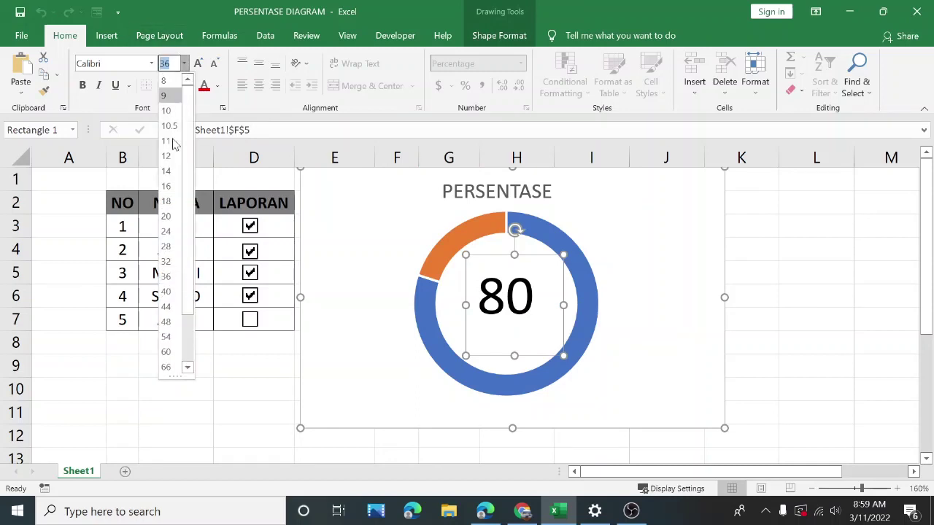
{"action": "left_click", "coordinate": [167, 231]}
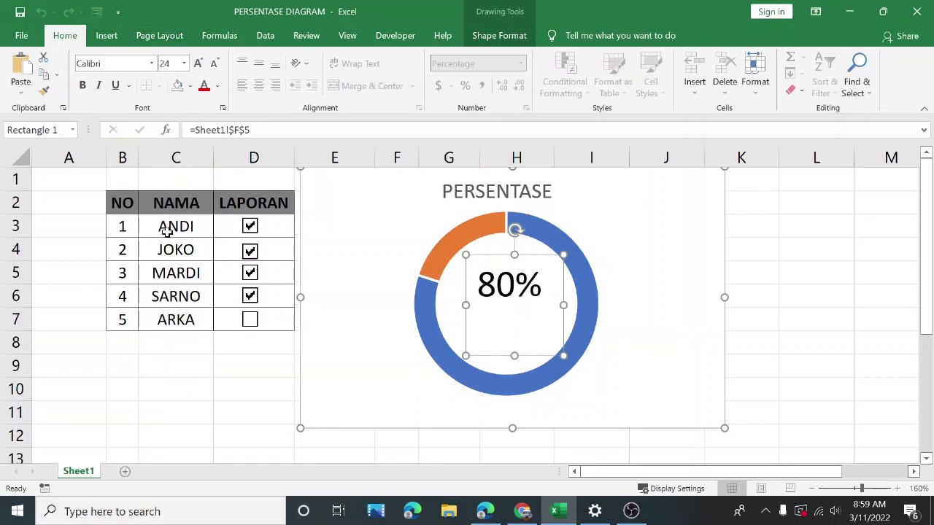
{"action": "left_click", "coordinate": [185, 63]}
{"action": "left_click", "coordinate": [166, 216]}
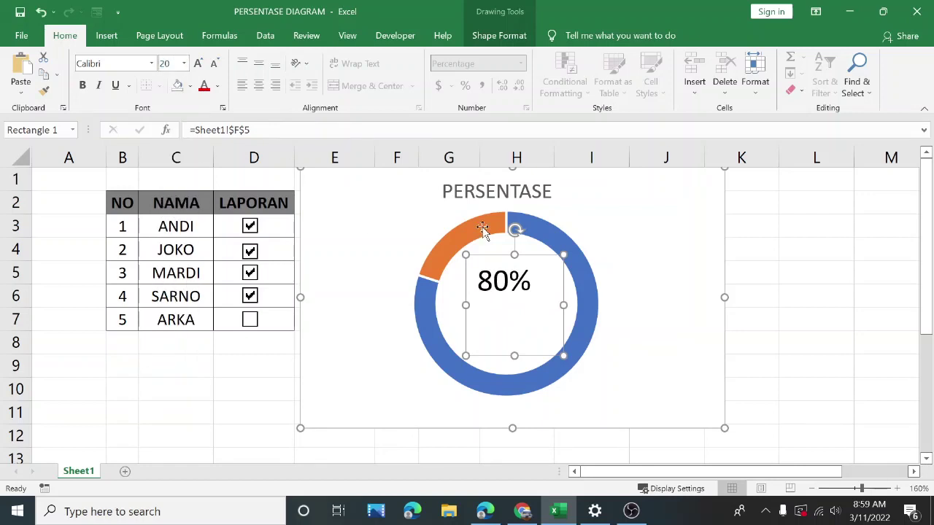
{"action": "left_click", "coordinate": [523, 261]}
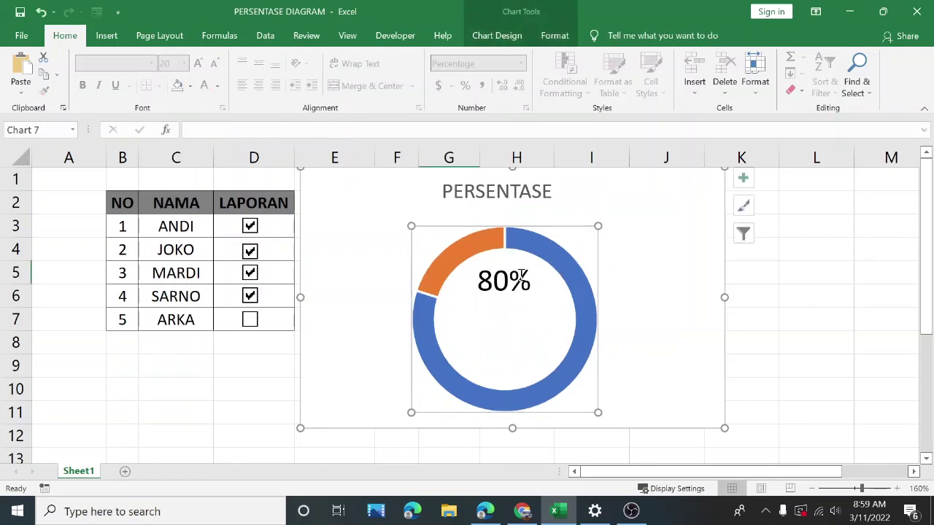
{"action": "left_click", "coordinate": [525, 237]}
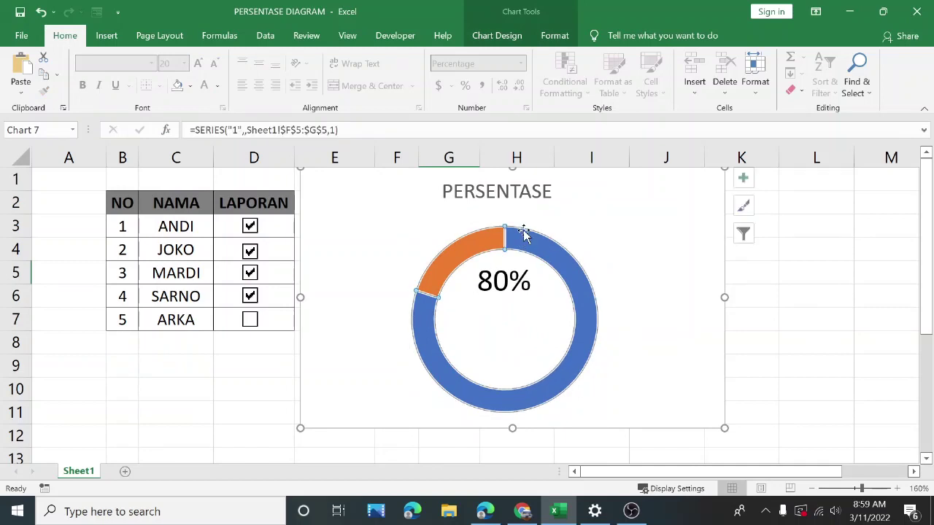
- Undo an accidental doughnut resize with Ctrl+Z and drag the 80% label into the ring's centre
{"action": "left_click", "coordinate": [506, 259]}
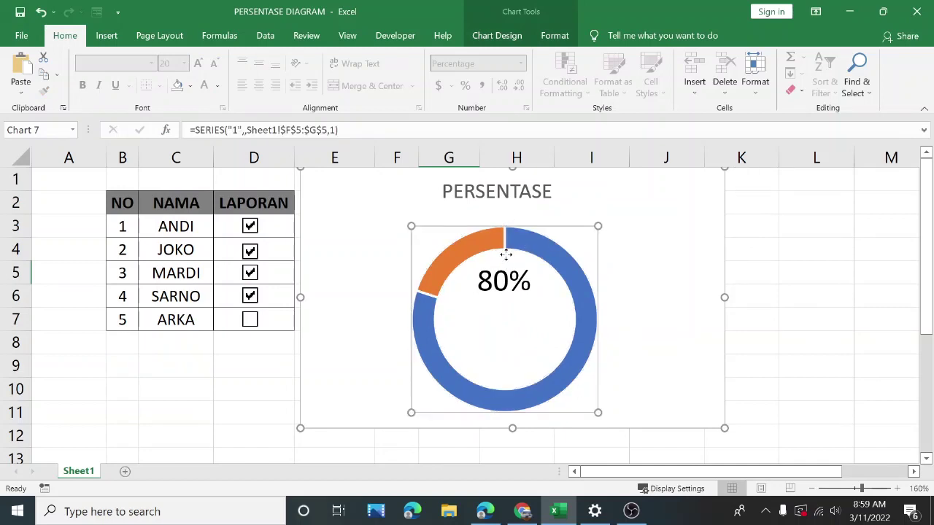
{"action": "mouse_move", "coordinate": [505, 259]}
{"action": "left_mouse_down"}
{"action": "mouse_move", "coordinate": [506, 228]}
{"action": "mouse_move", "coordinate": [490, 234]}
{"action": "left_mouse_up"}
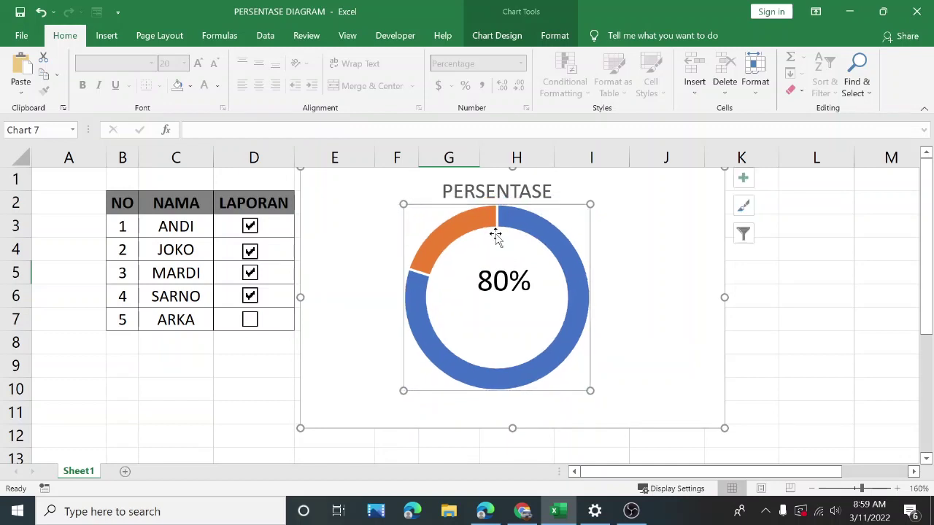
{"action": "left_click", "coordinate": [516, 276]}
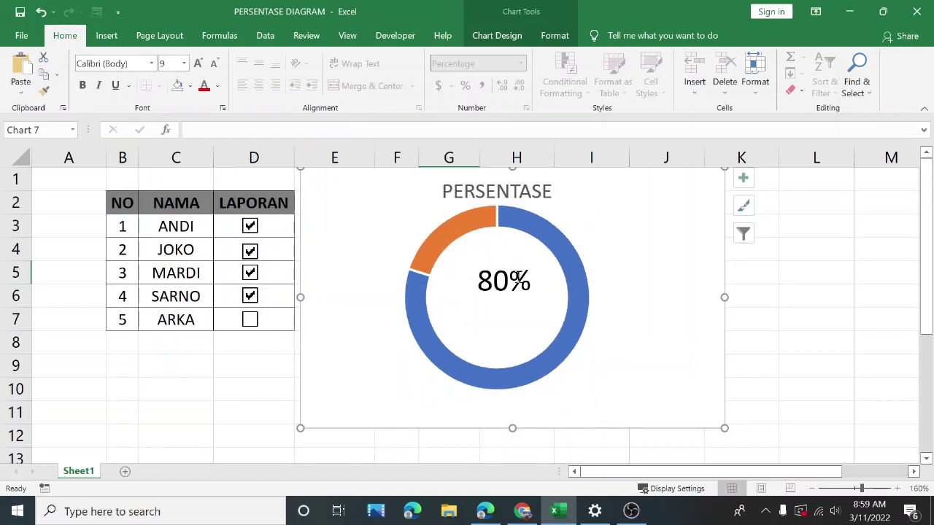
{"action": "left_click", "coordinate": [508, 264]}
{"action": "left_click", "coordinate": [508, 264]}
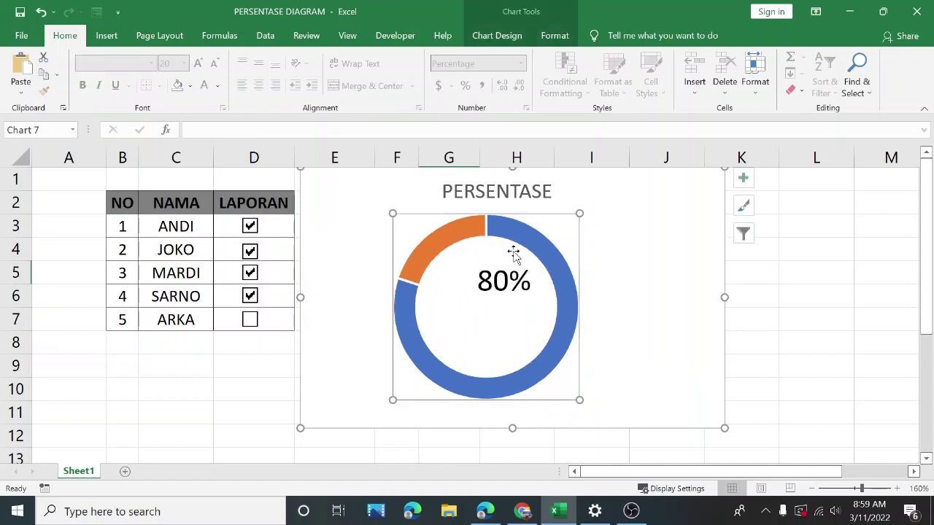
{"action": "key", "text": "ctrl+z"}
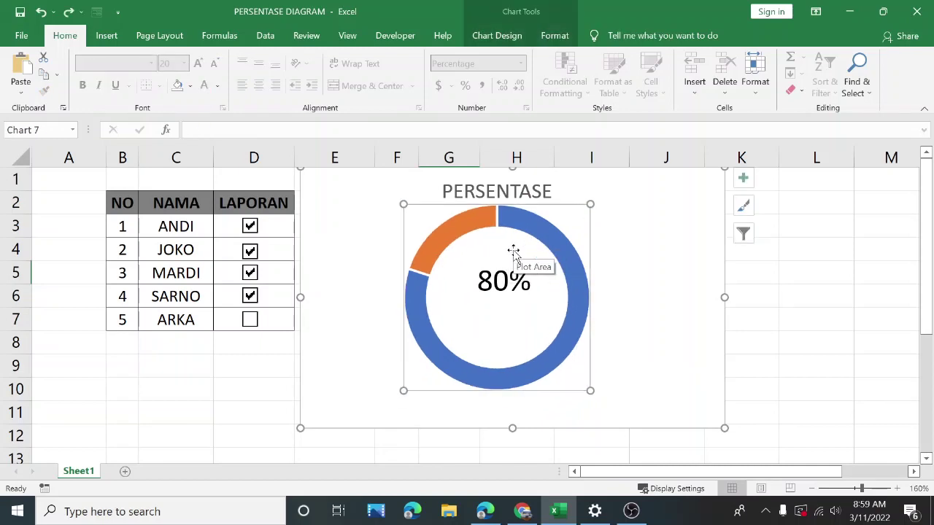
{"action": "left_click", "coordinate": [518, 259]}
{"action": "left_click_drag", "start_coordinate": [521, 261], "coordinate": [509, 267]}
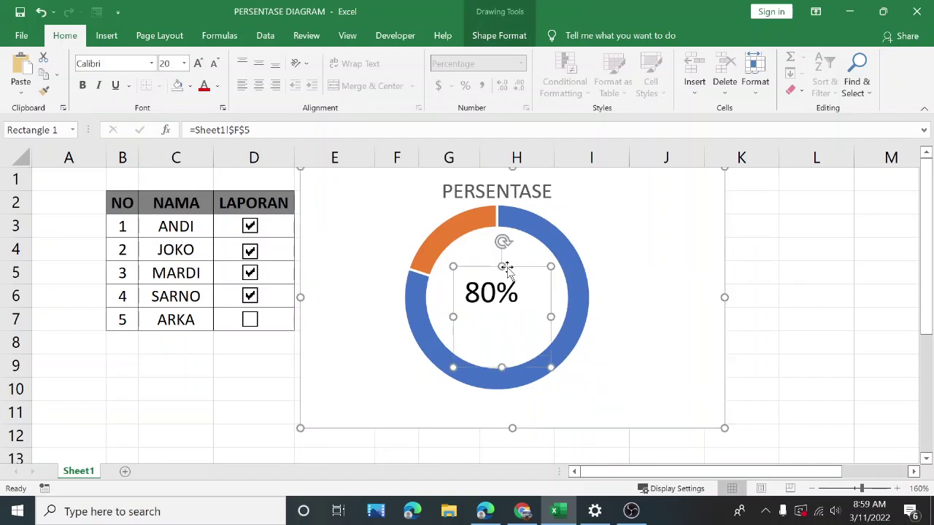
- Test the chart by toggling ARKA's box, then unticking all five LAPORAN boxes
{"action": "left_click", "coordinate": [251, 320]}
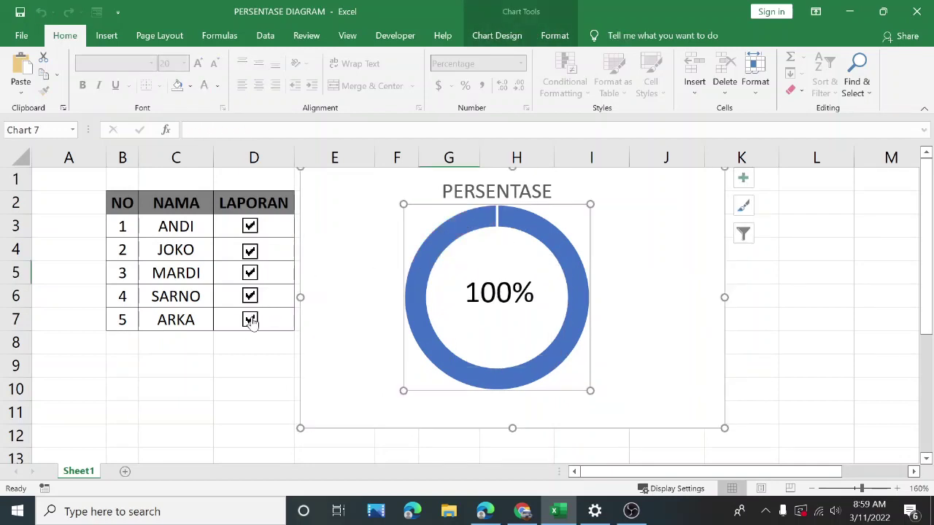
{"action": "left_click", "coordinate": [252, 230]}
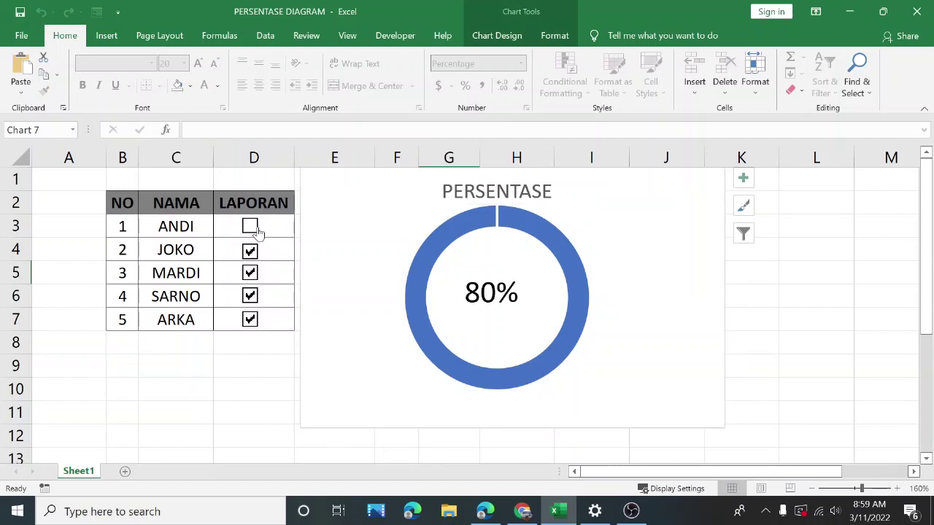
{"action": "left_click", "coordinate": [251, 251]}
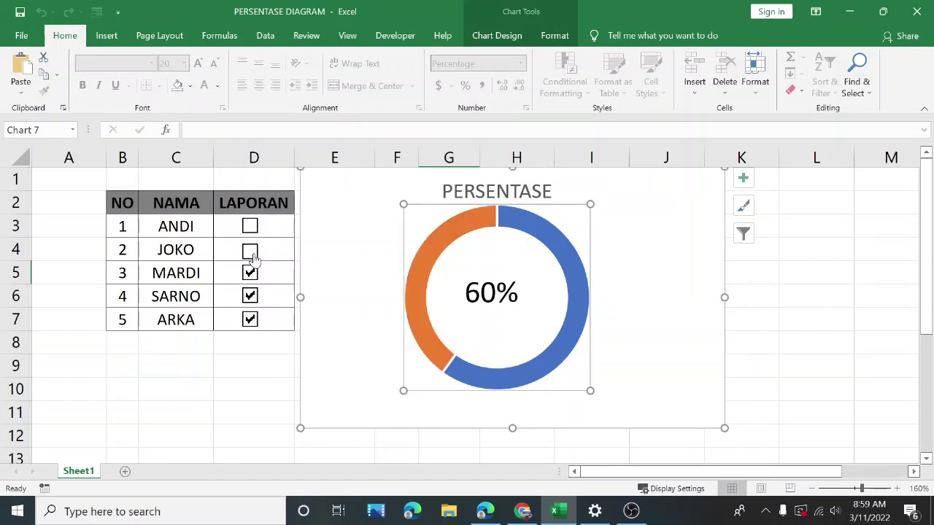
{"action": "left_click", "coordinate": [250, 274]}
{"action": "left_click", "coordinate": [250, 297]}
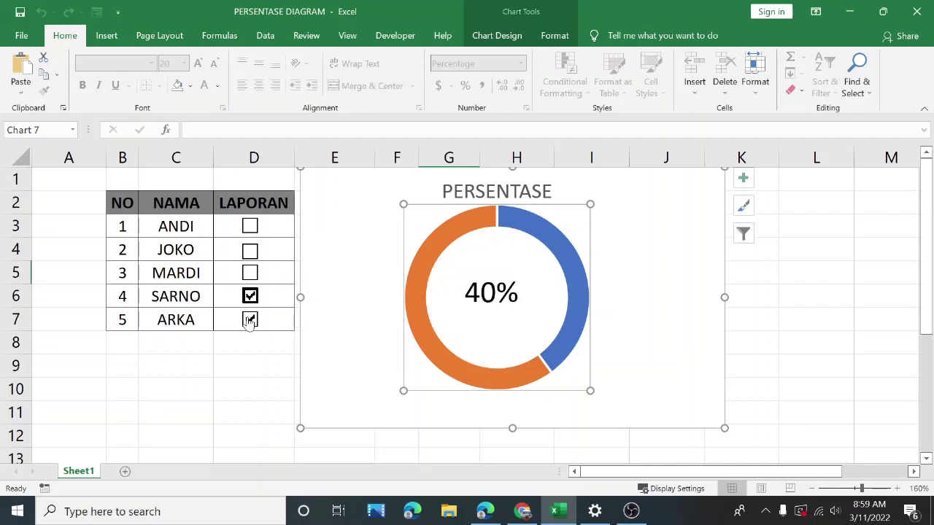
{"action": "left_click", "coordinate": [249, 320]}
{"action": "left_click", "coordinate": [249, 297]}
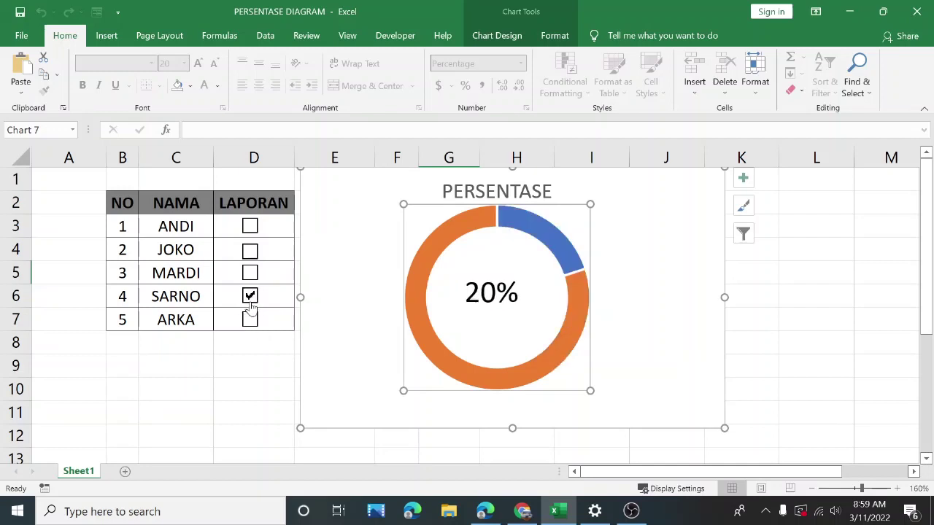
{"action": "left_click", "coordinate": [250, 297]}
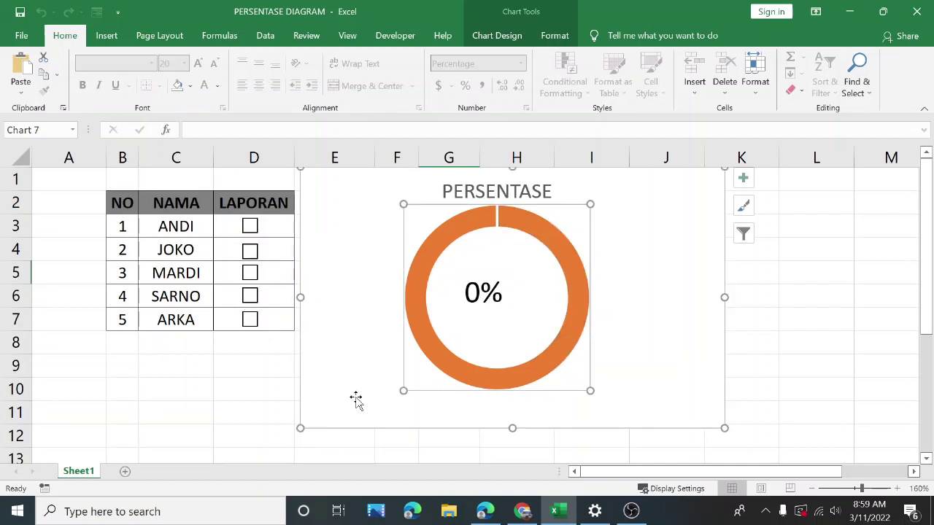
- Tick ANDI, JOKO, MARDI, SARNO and ARKA so the ring shows 100%
{"action": "left_click", "coordinate": [251, 227]}
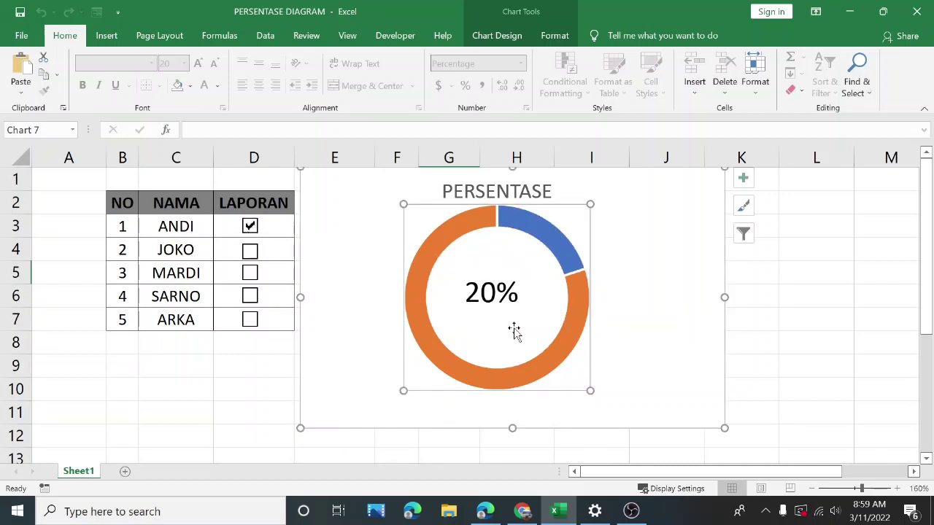
{"action": "left_click", "coordinate": [250, 252]}
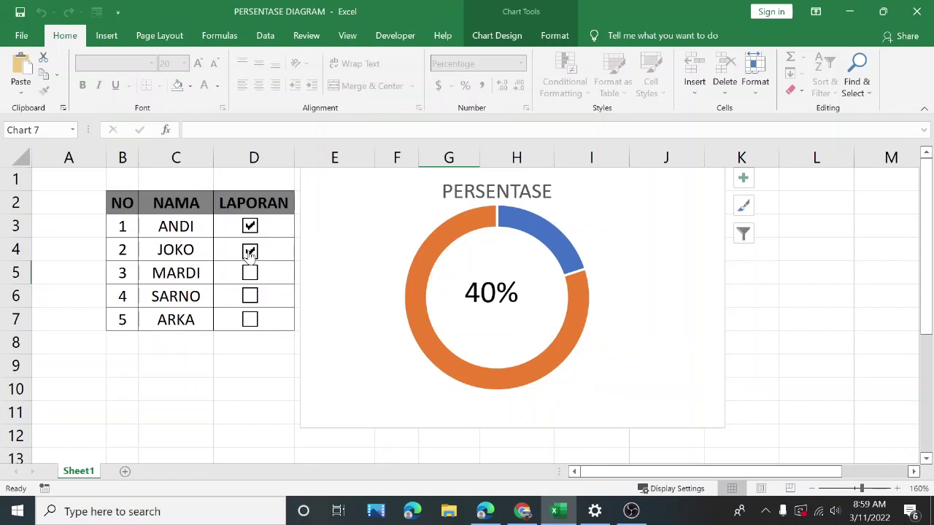
{"action": "left_click", "coordinate": [251, 277]}
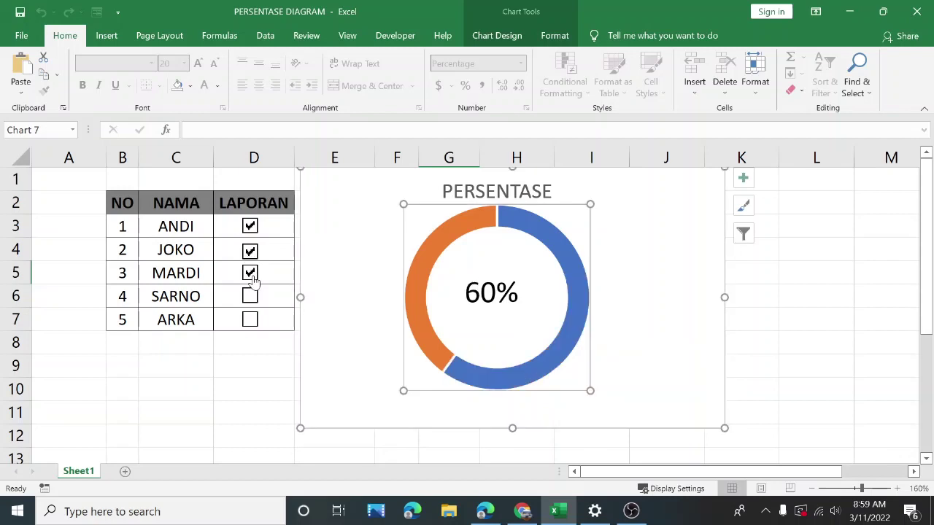
{"action": "left_click", "coordinate": [251, 298]}
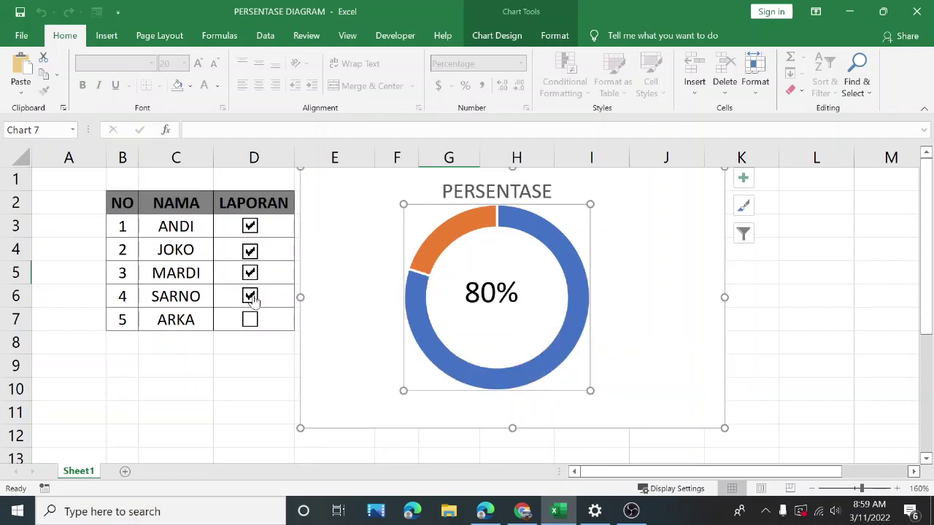
{"action": "left_click", "coordinate": [249, 321]}
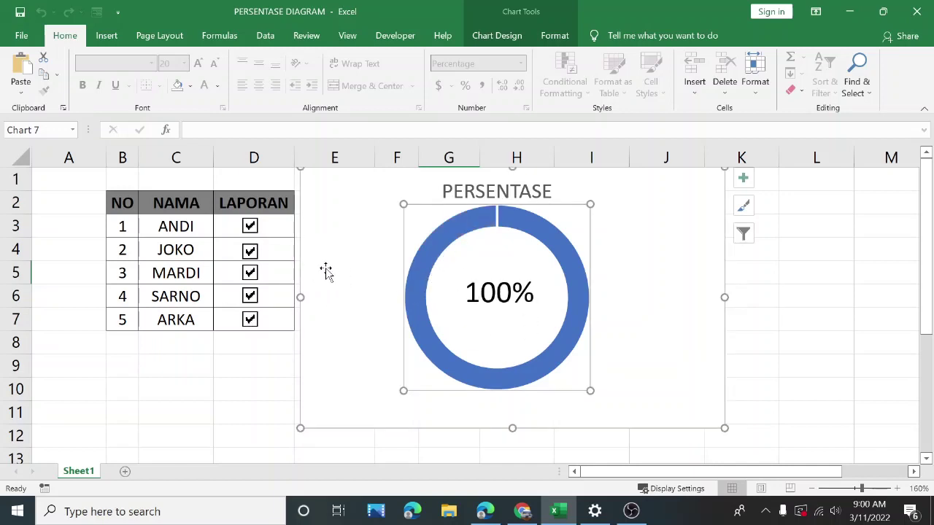
{"action": "left_click", "coordinate": [202, 351]}
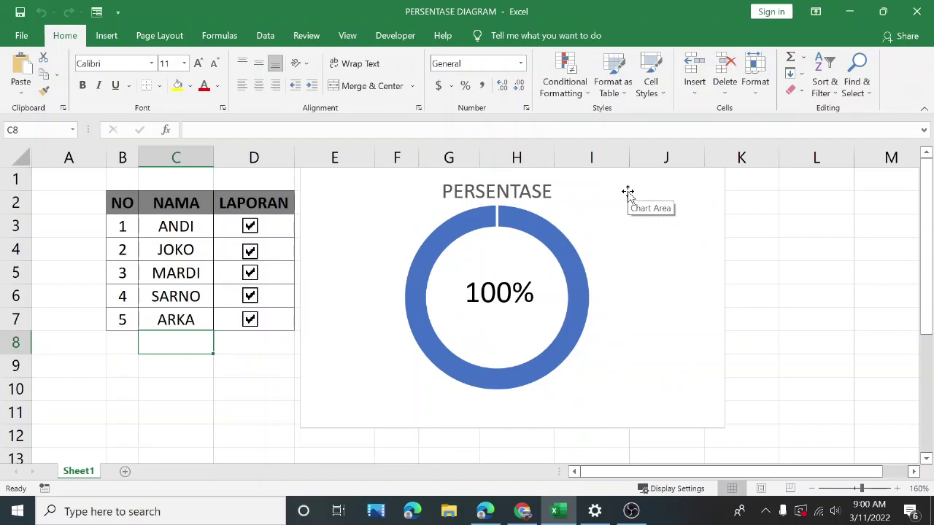
{"action": "left_click", "coordinate": [603, 261]}
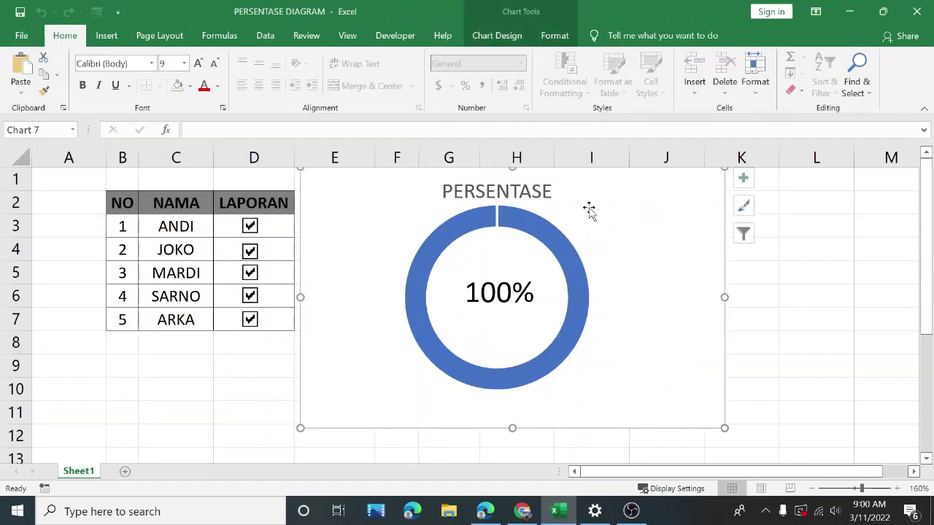
{"action": "double_click", "coordinate": [605, 243]}
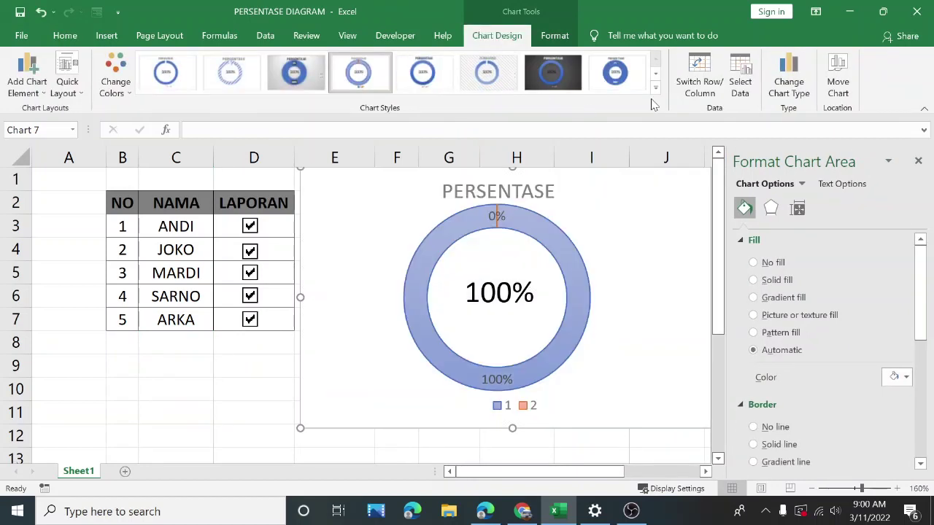
- Apply the first chart style, check the chart elements list, and close the Format pane
{"action": "left_click", "coordinate": [174, 80]}
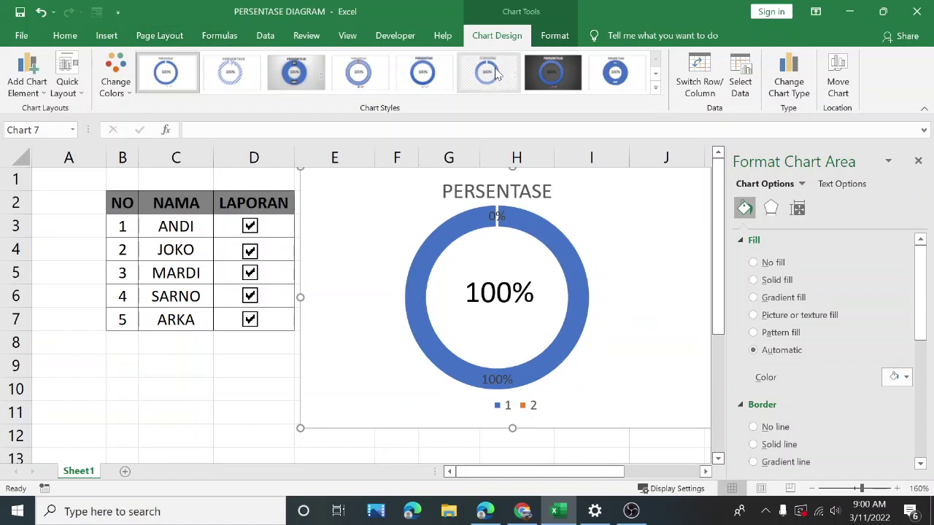
{"action": "left_click", "coordinate": [27, 77]}
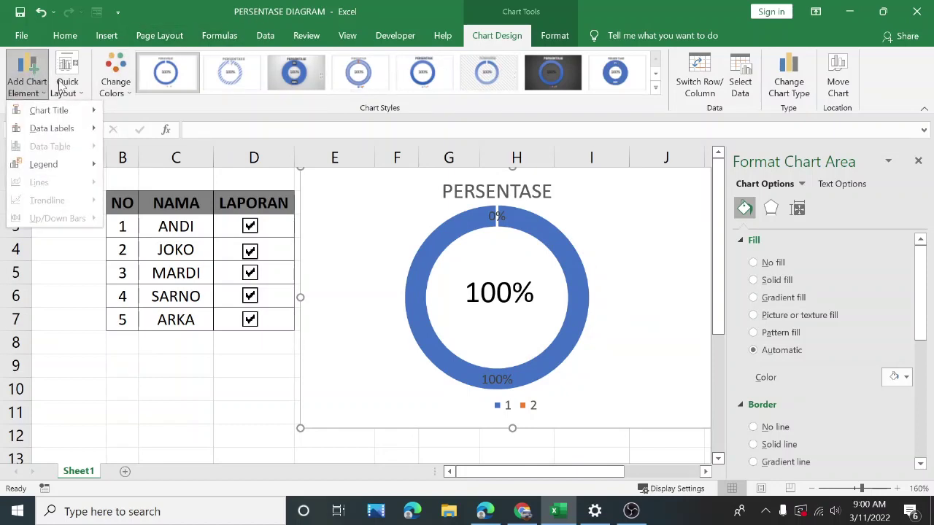
{"action": "left_click", "coordinate": [615, 249]}
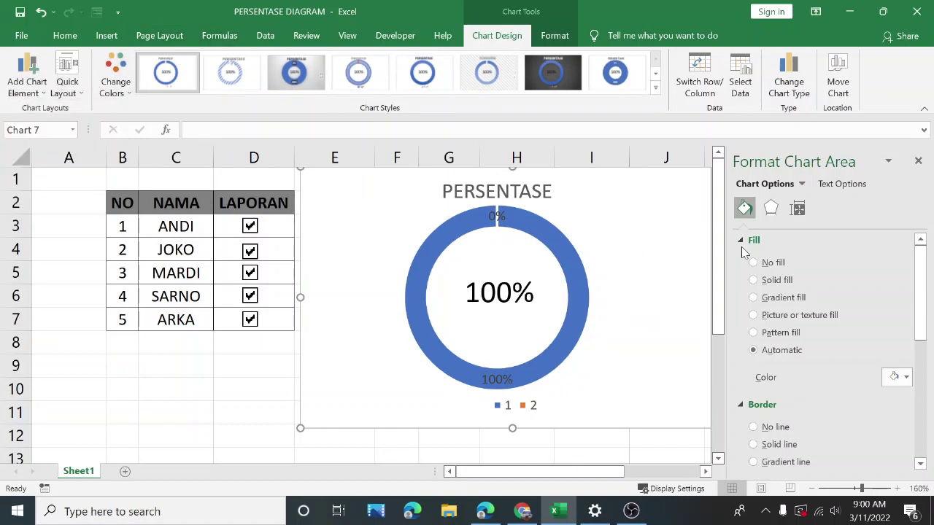
{"action": "left_click", "coordinate": [229, 386]}
{"action": "left_click", "coordinate": [918, 162]}
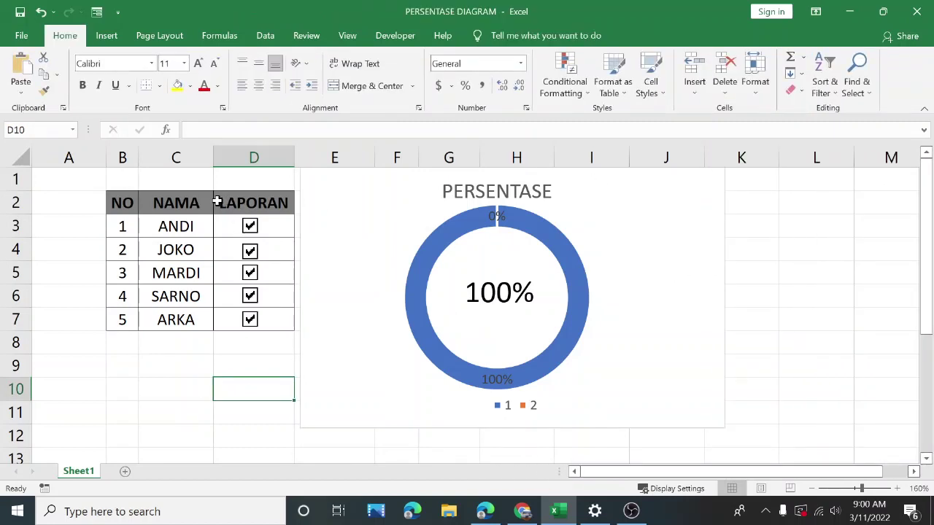